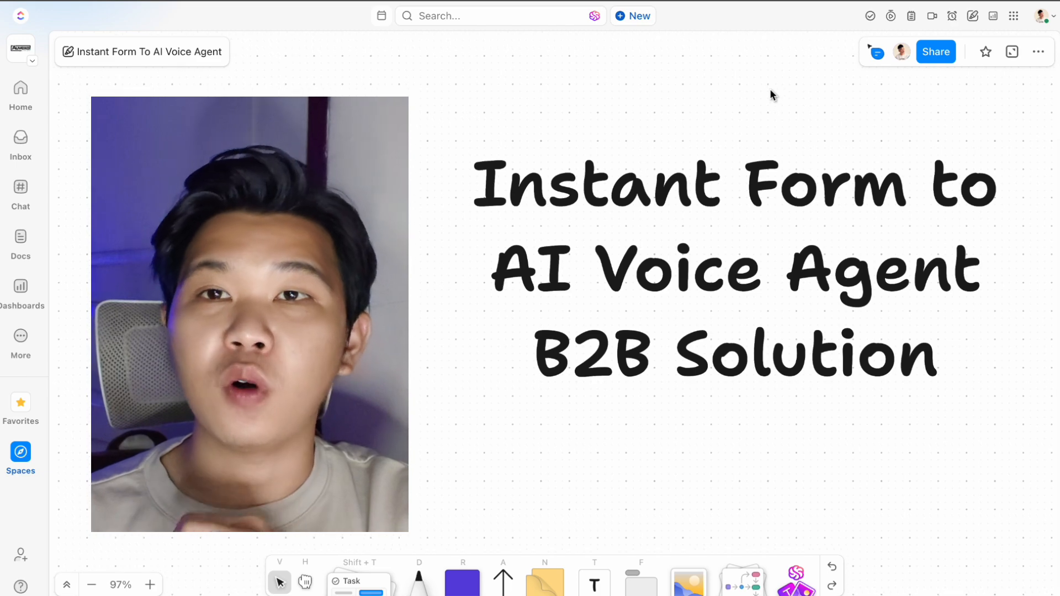
From All tools > Instant Forms, create a new form and name it 'New Lead Test'.
scroll(770, 94, "down", 10)
scroll(771, 95, "down", 2)
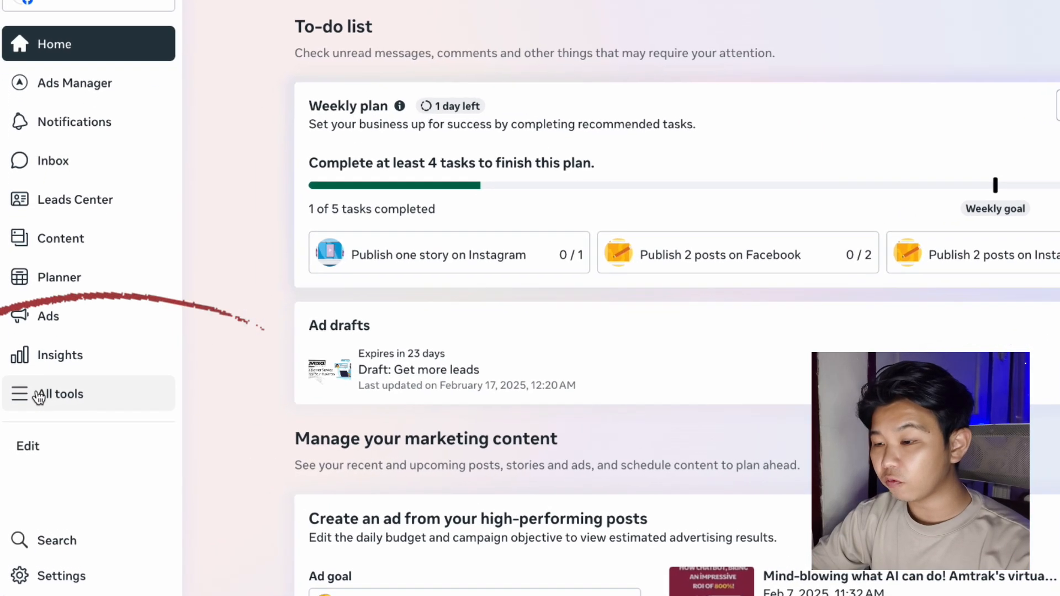
left_click(39, 395)
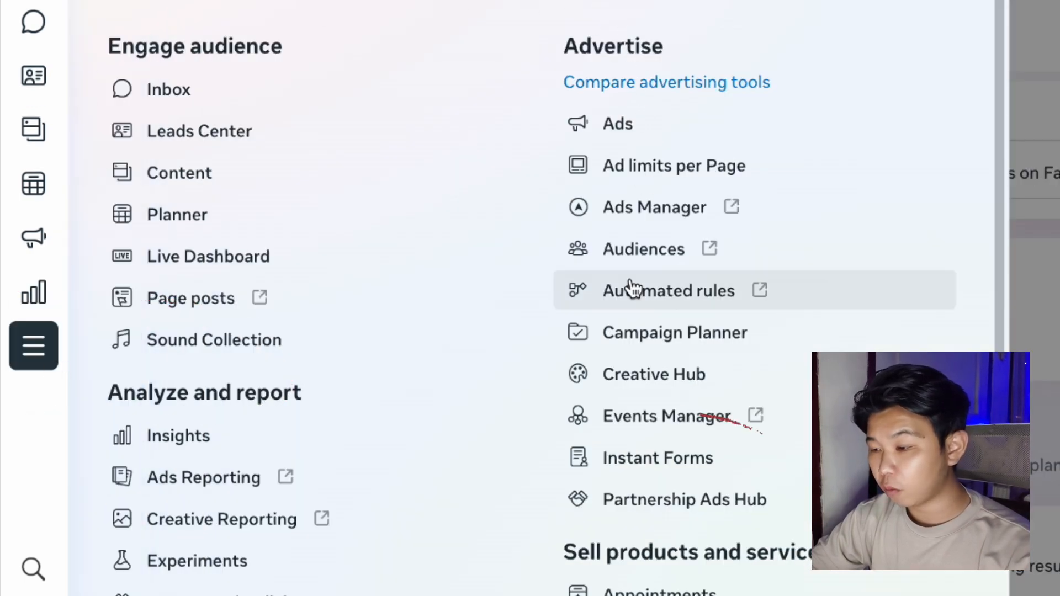
left_click(645, 459)
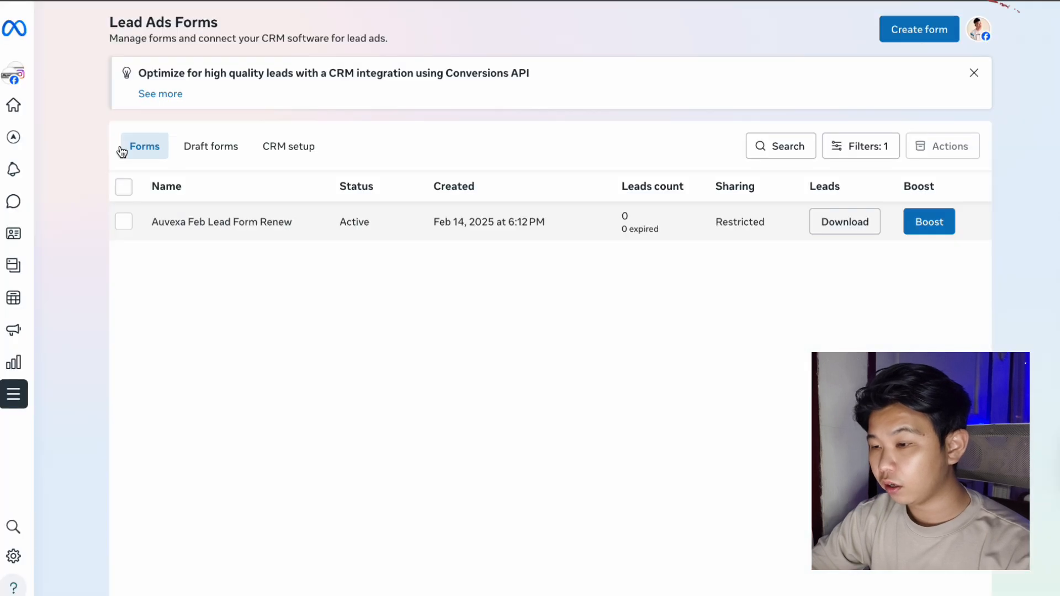
left_click(914, 36)
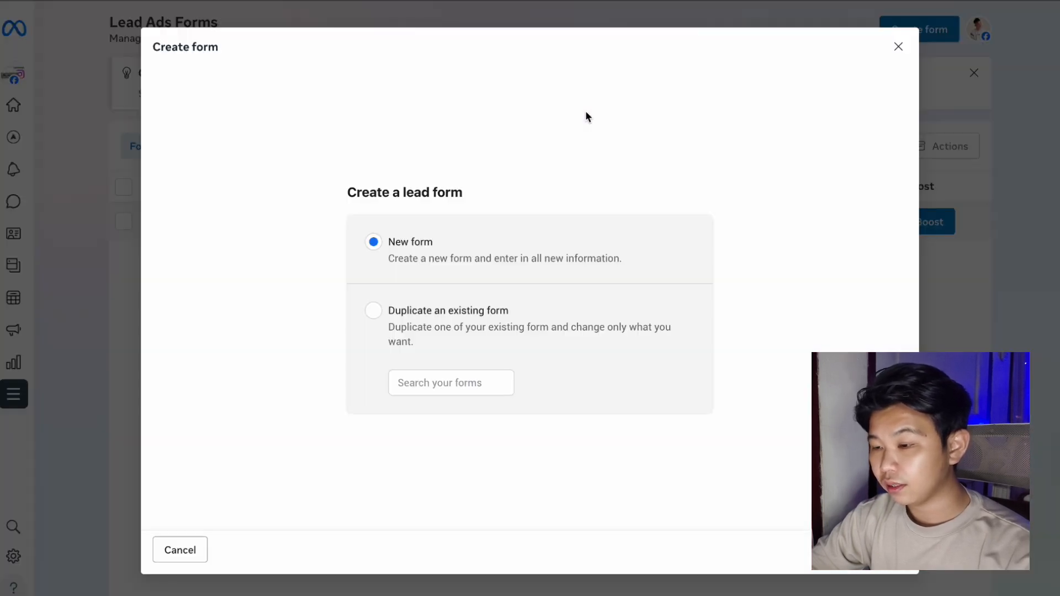
left_click(878, 550)
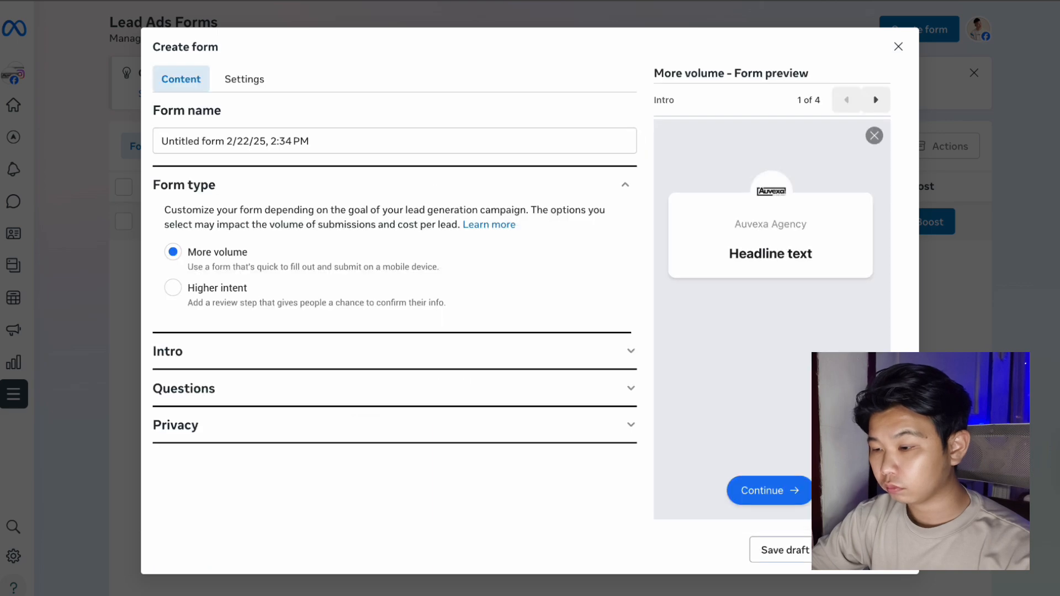
left_click_drag(396, 137, 322, 128)
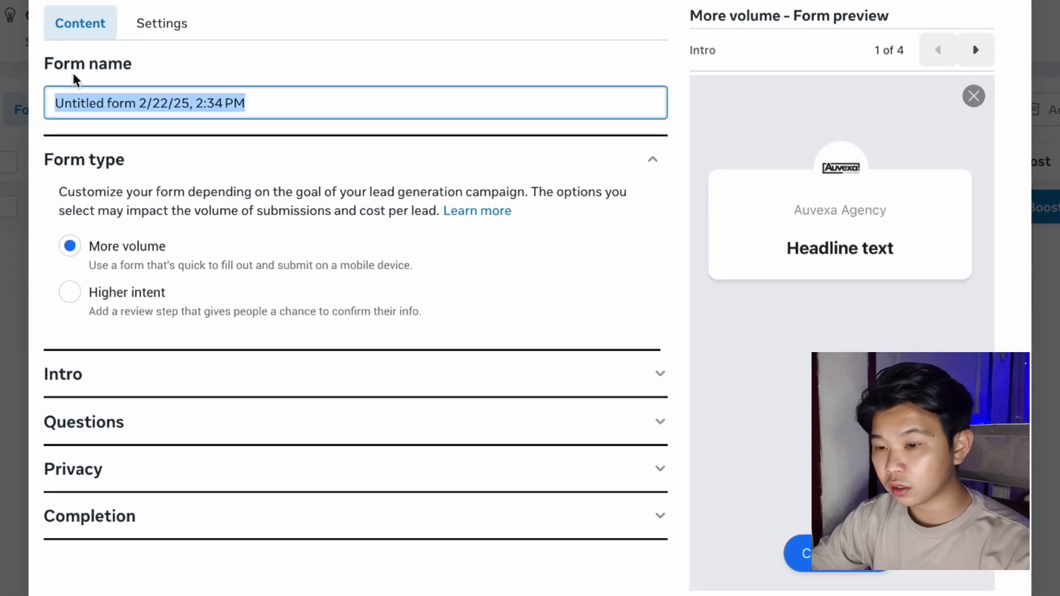
type("New Lead Test")
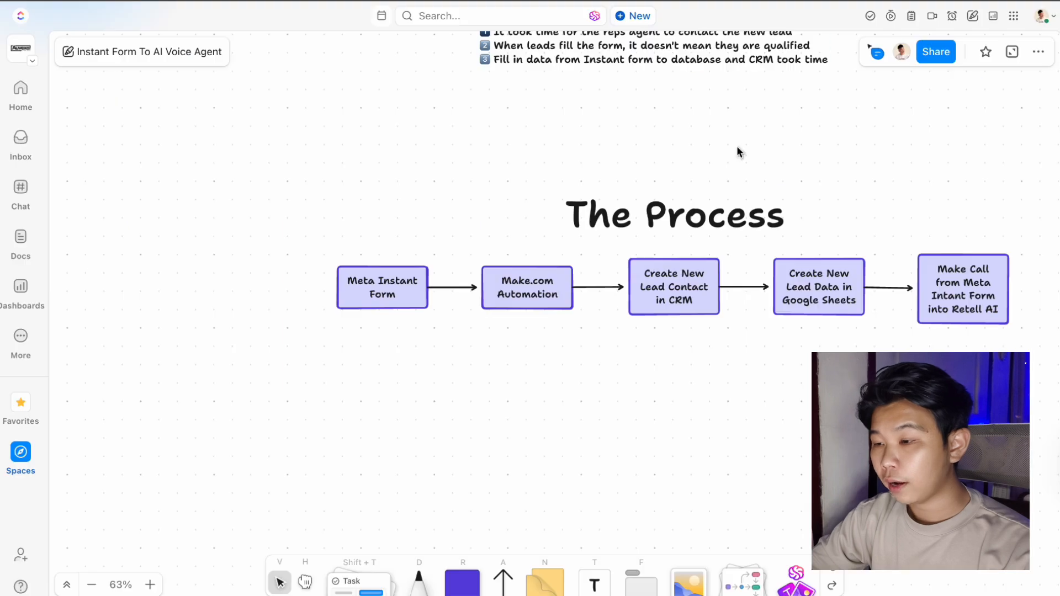
scroll(756, 257, "down", 5)
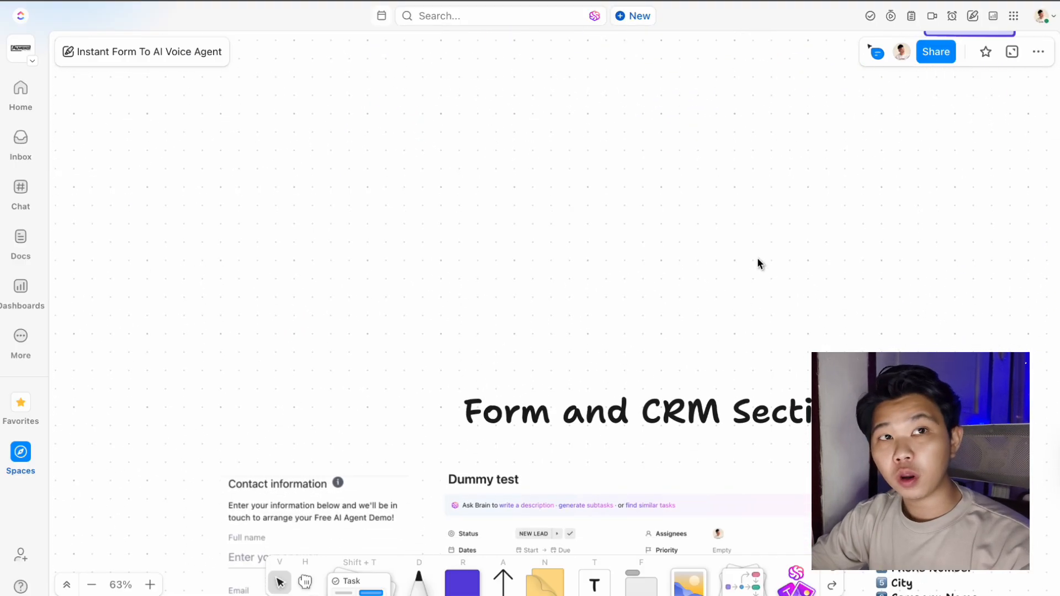
scroll(758, 262, "down", 5)
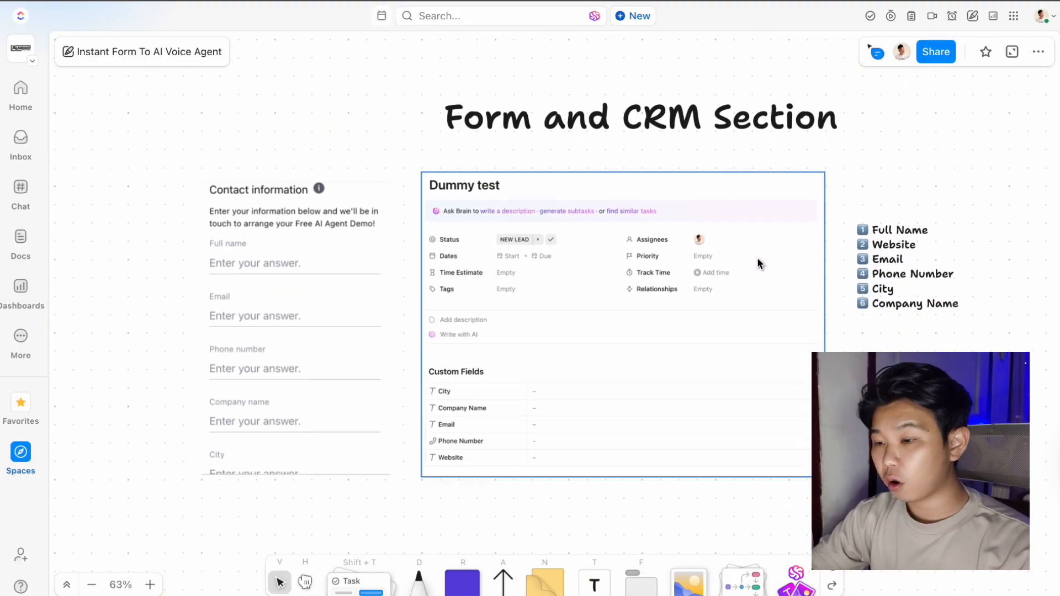
scroll(757, 258, "down", 1)
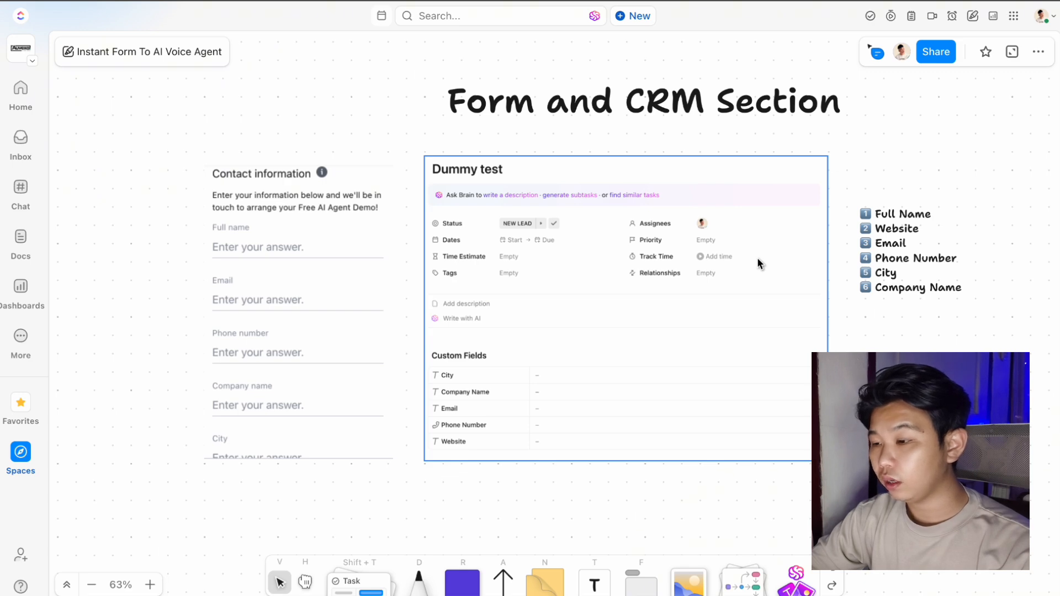
left_click(890, 242)
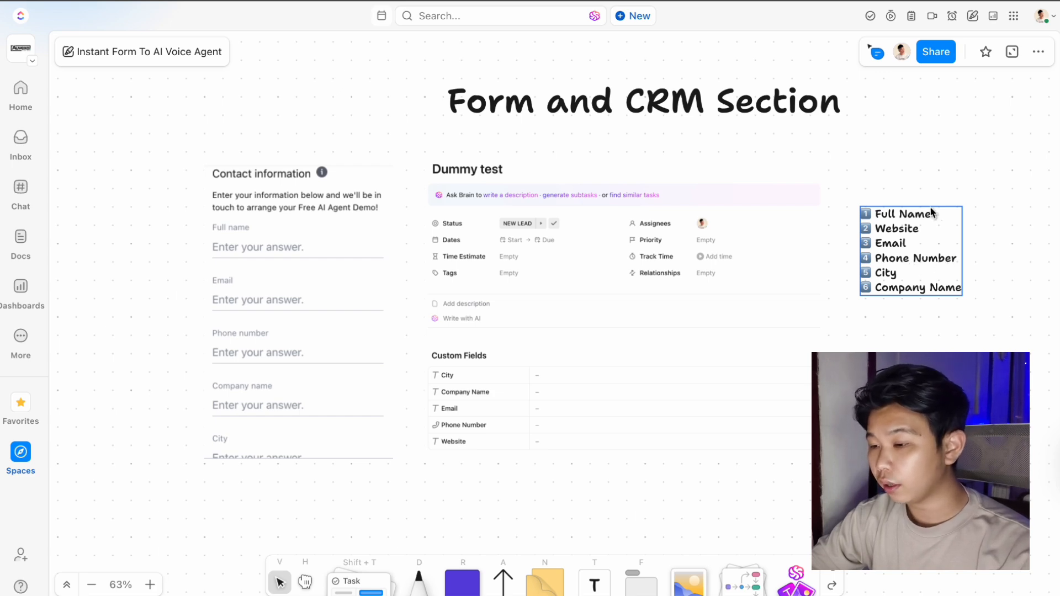
left_click(803, 94)
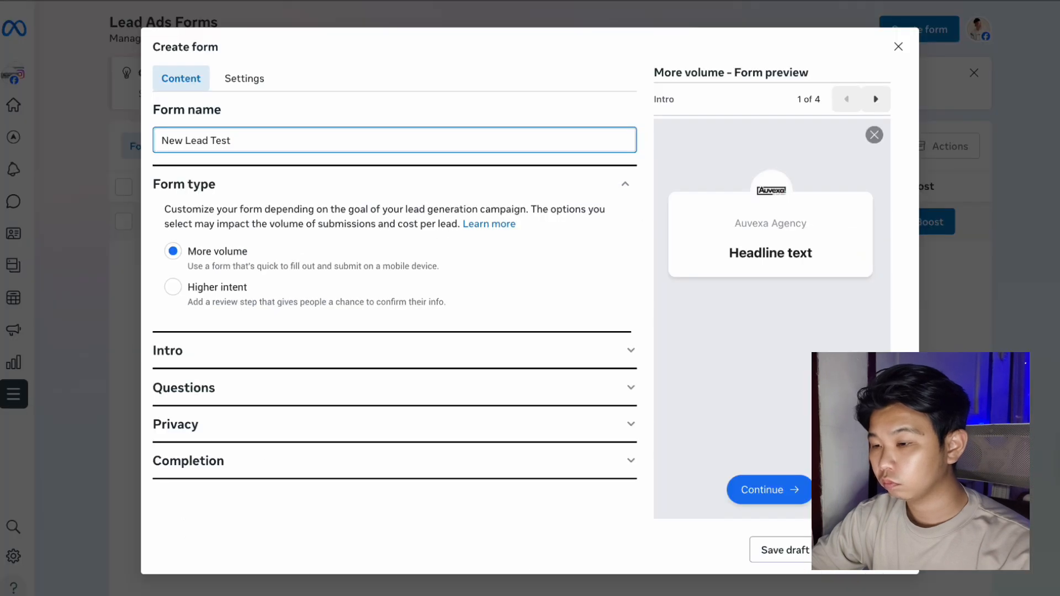
In the form's Intro, set the greeting headline to 'This is a test form'.
left_click(594, 351)
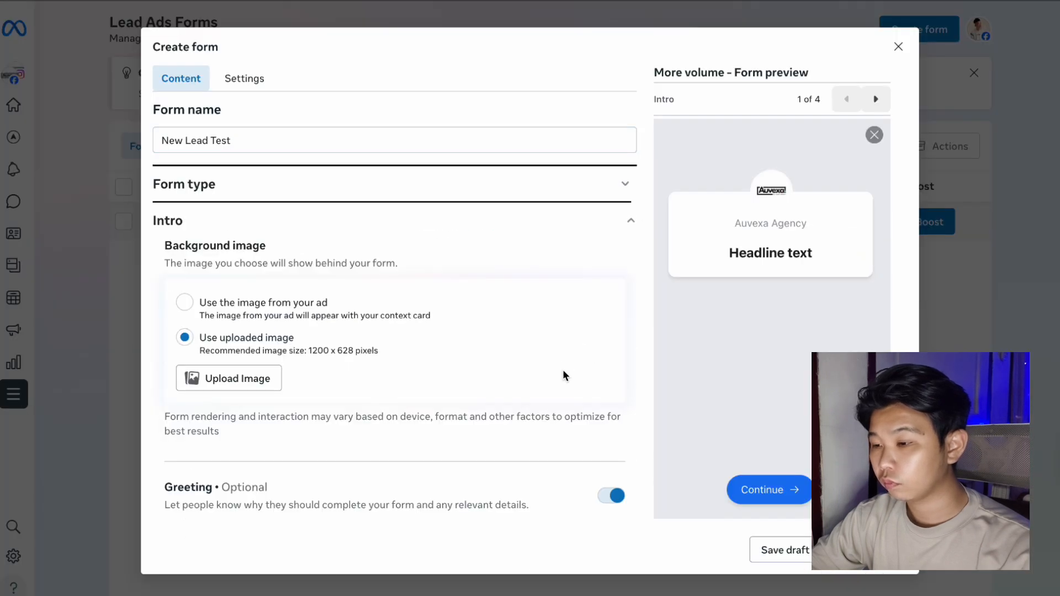
scroll(561, 369, "down", 2)
scroll(562, 369, "down", 3)
left_click(473, 291)
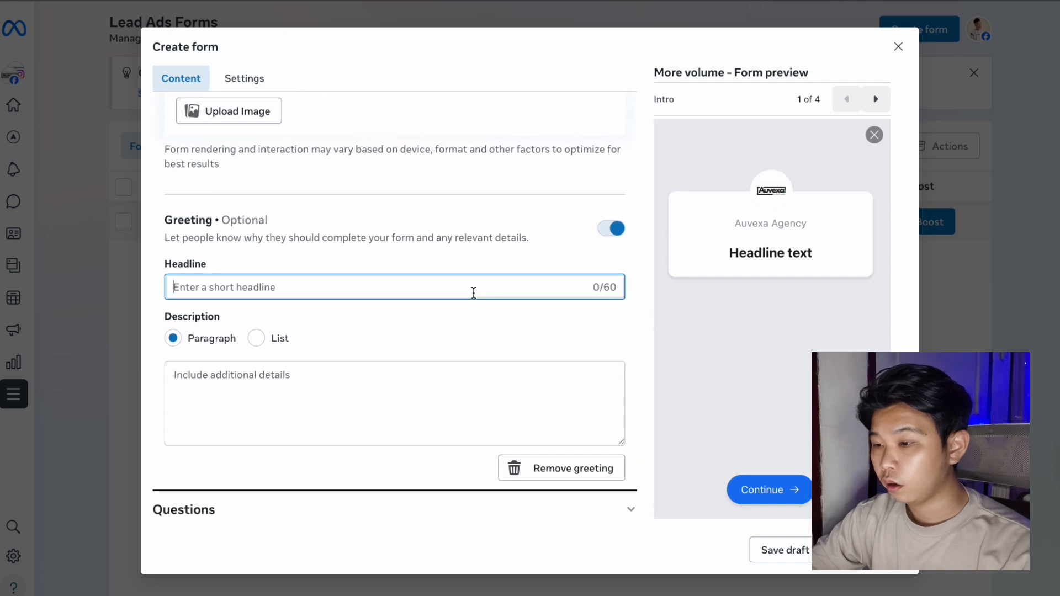
type("Thi")
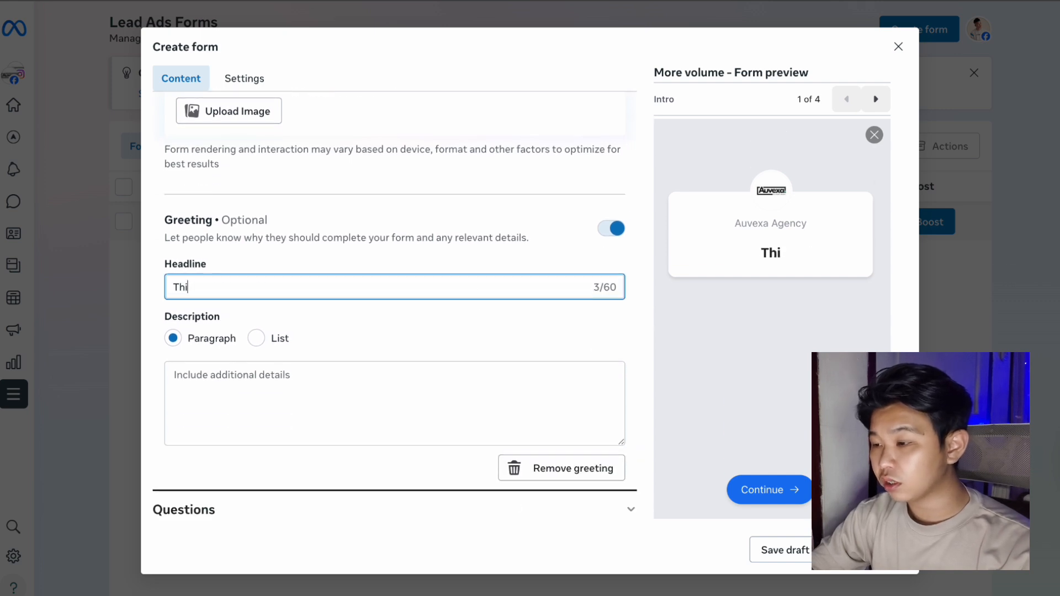
type("s is a te")
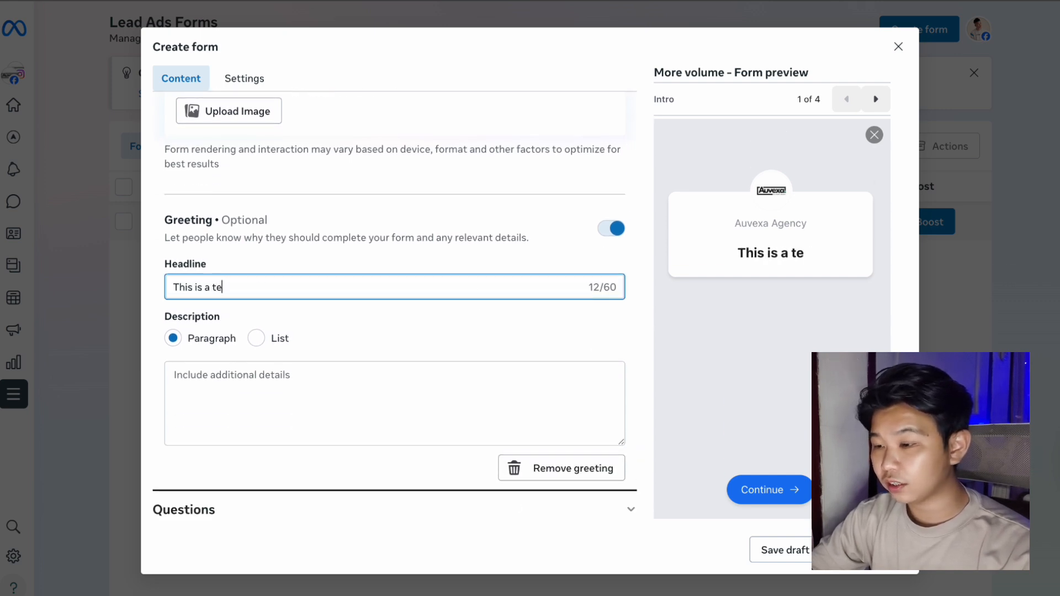
type("st form")
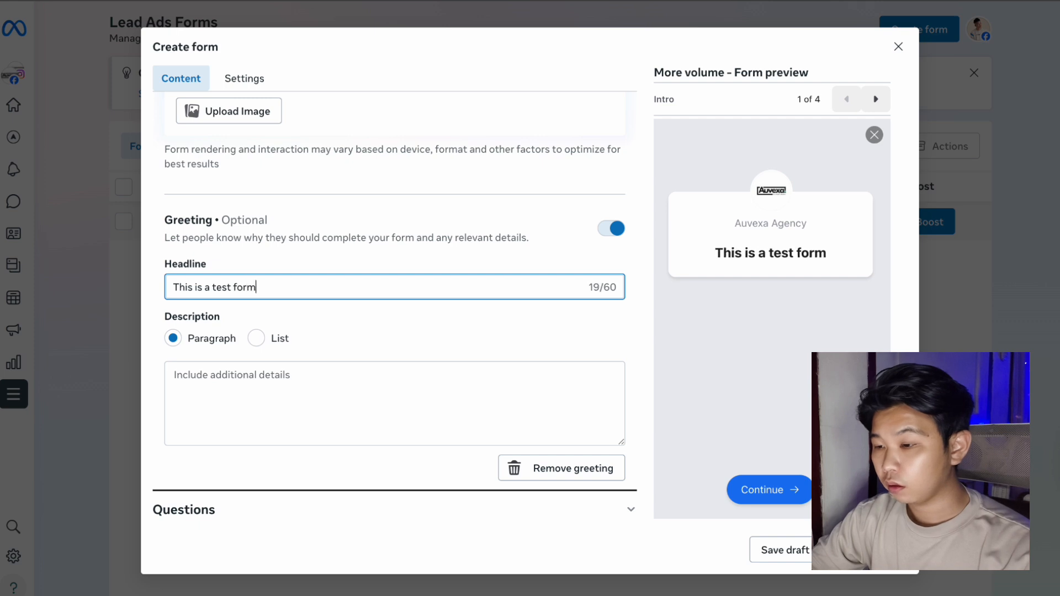
Set the greeting description to 'Fill out this form to get your Free Demo!'.
left_click(395, 402)
type("Fill out y")
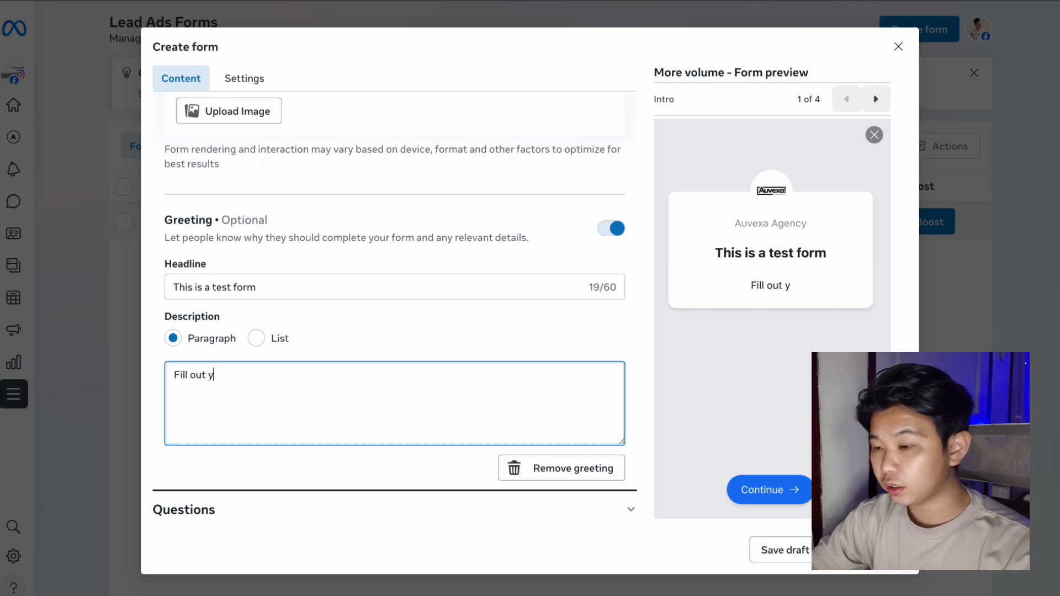
key("BackSpace")
type("this f")
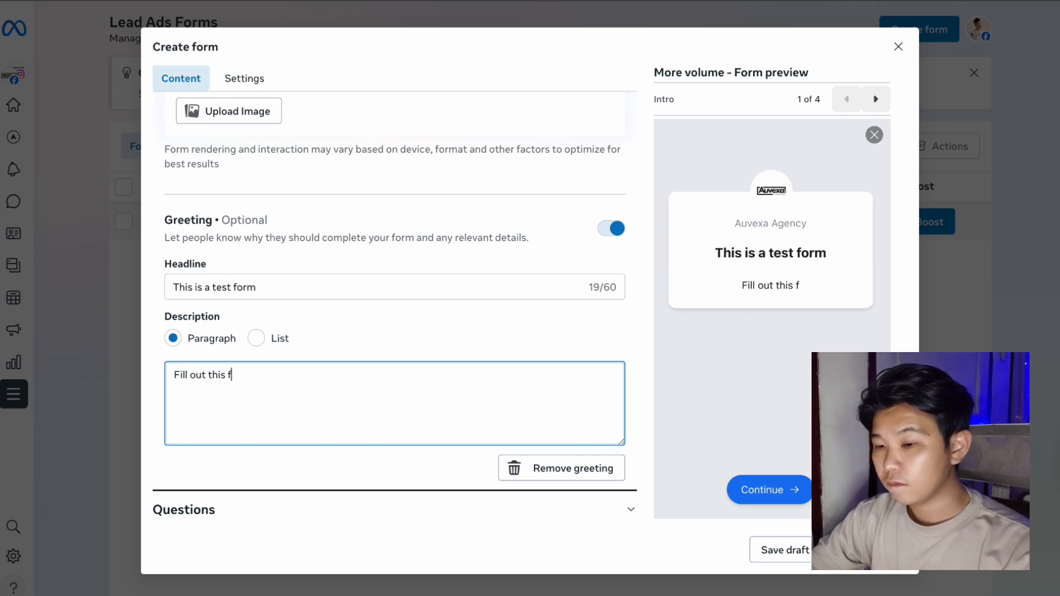
type("orm to get y")
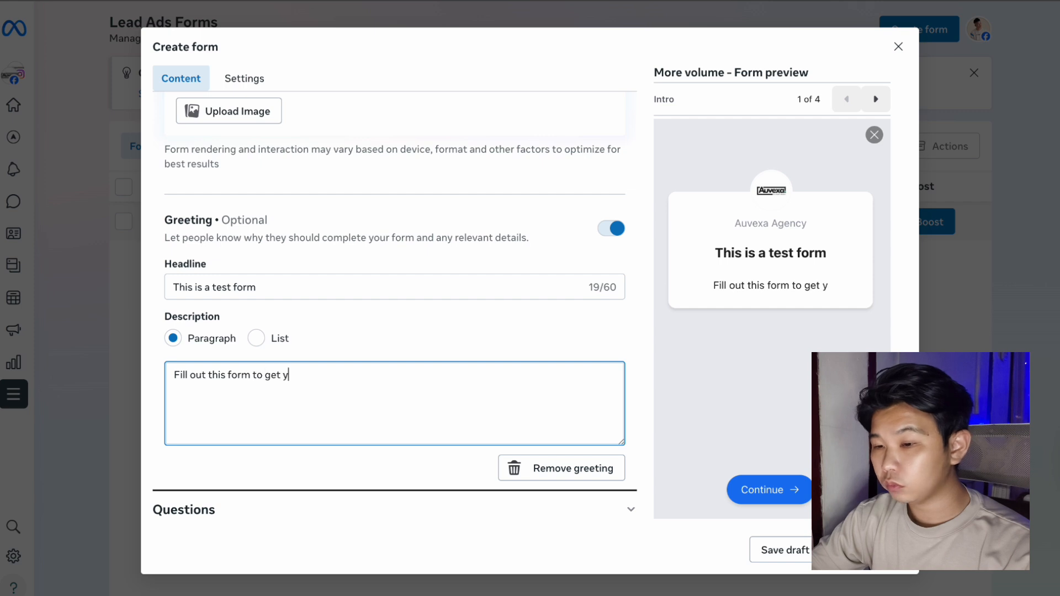
type("our Free De")
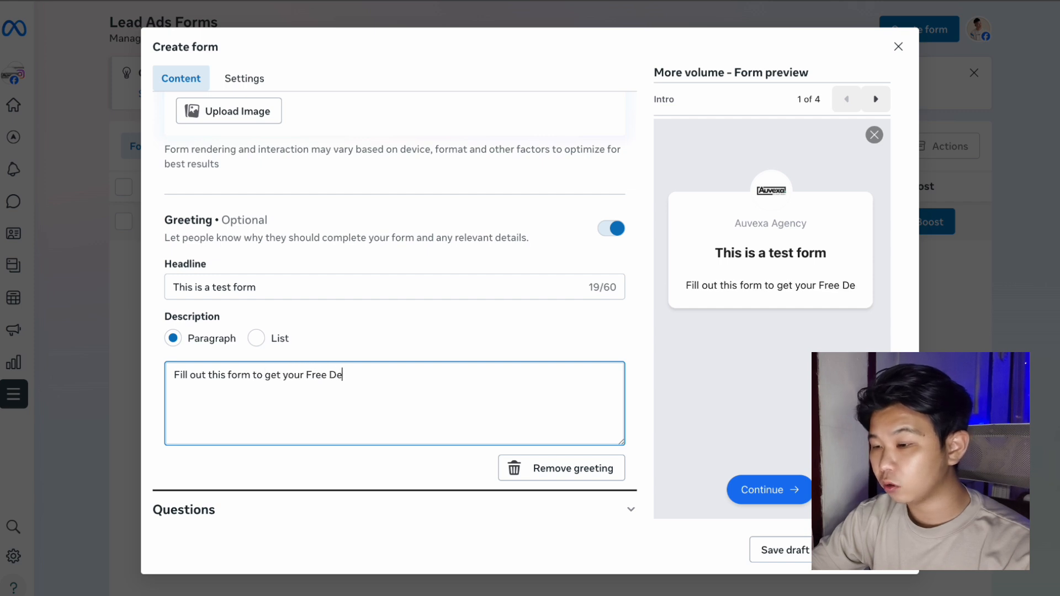
type("mo!")
scroll(319, 430, "down", 2)
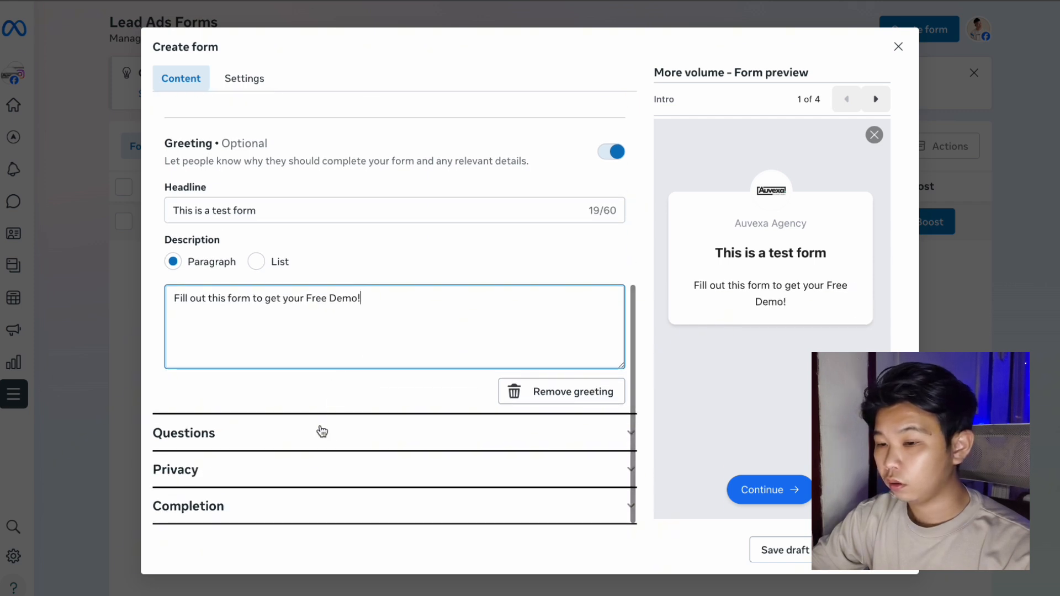
left_click(330, 439)
Give the prefill questions the description 'Filll out the form to get your demo'.
scroll(330, 439, "down", 4)
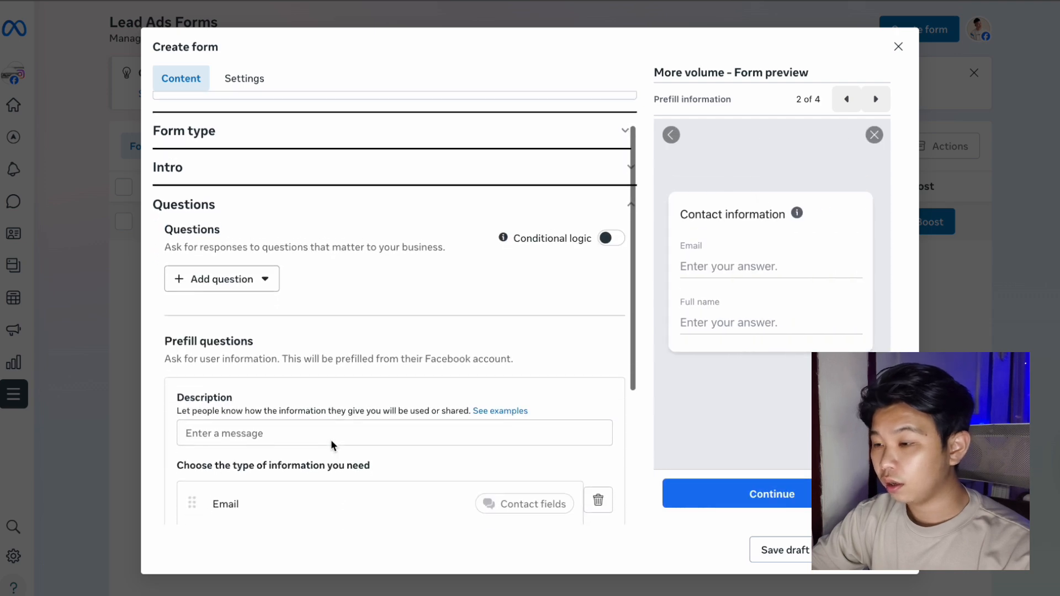
scroll(330, 441, "down", 3)
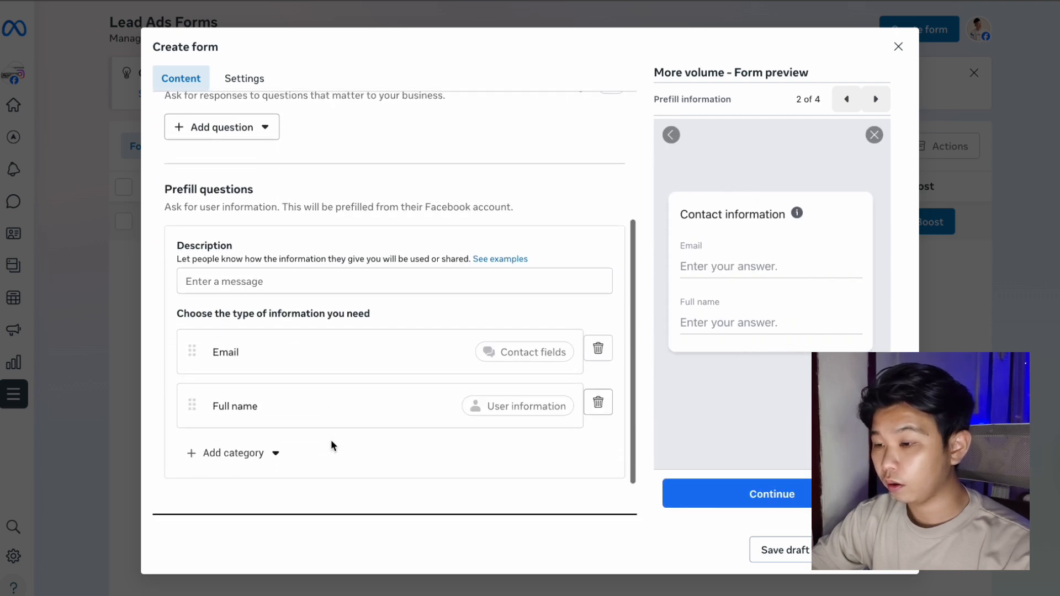
scroll(331, 441, "up", 1)
scroll(330, 440, "up", 1)
left_click(331, 348)
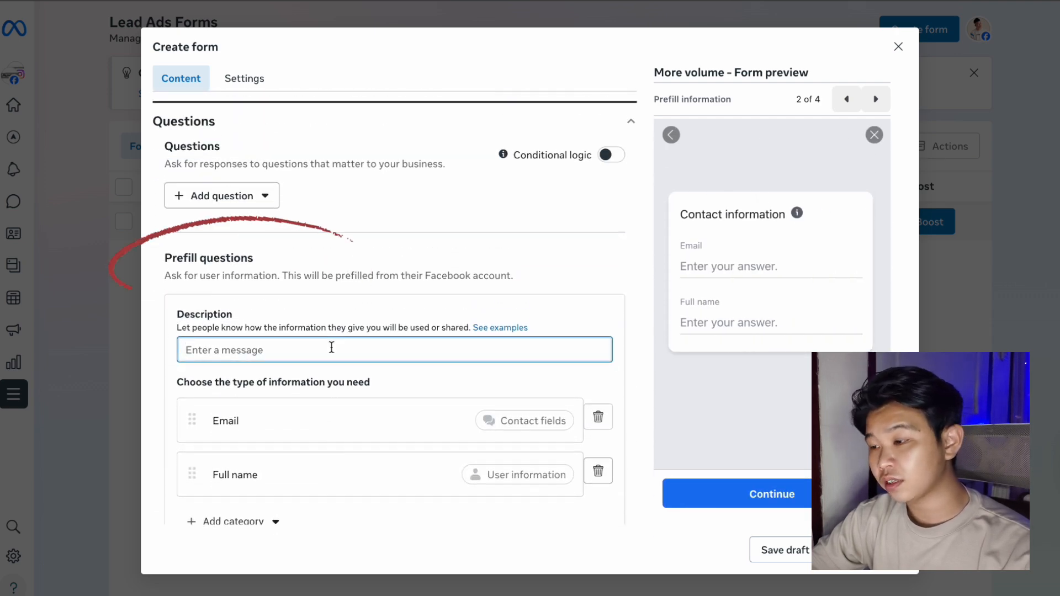
type("Filll")
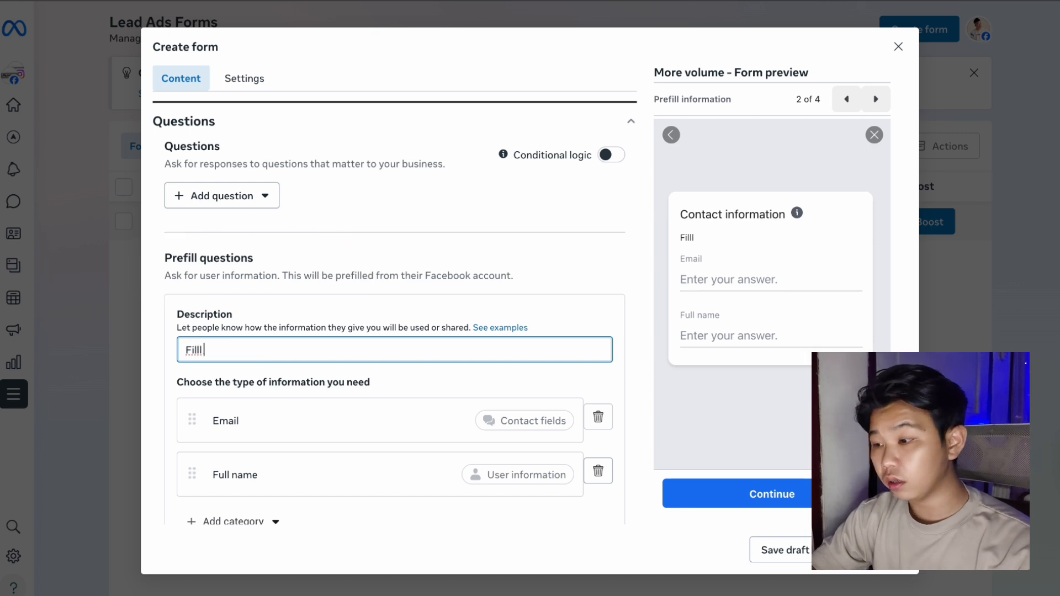
type(" out ")
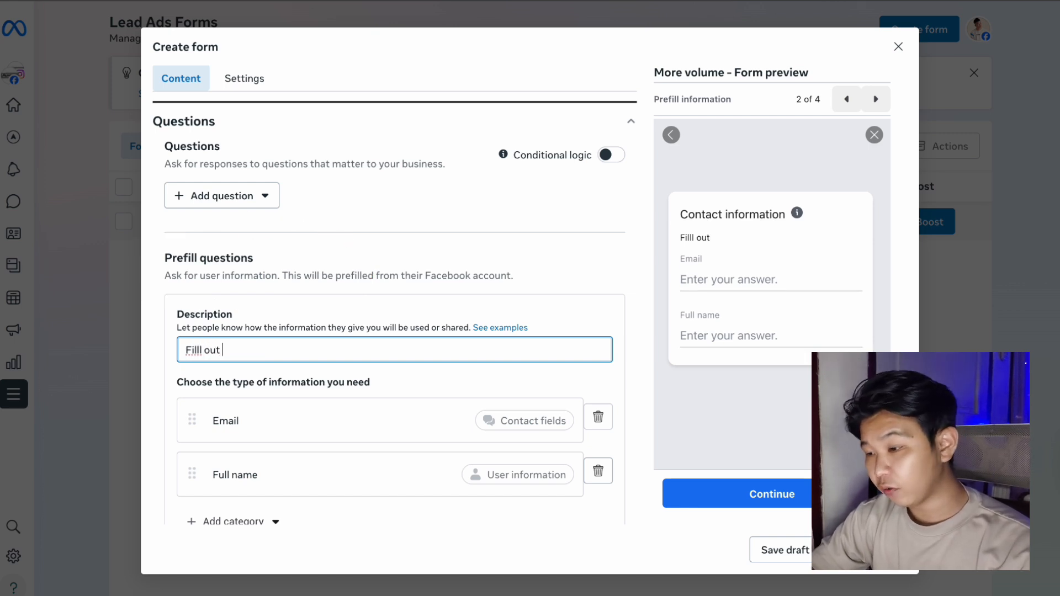
type("the form th")
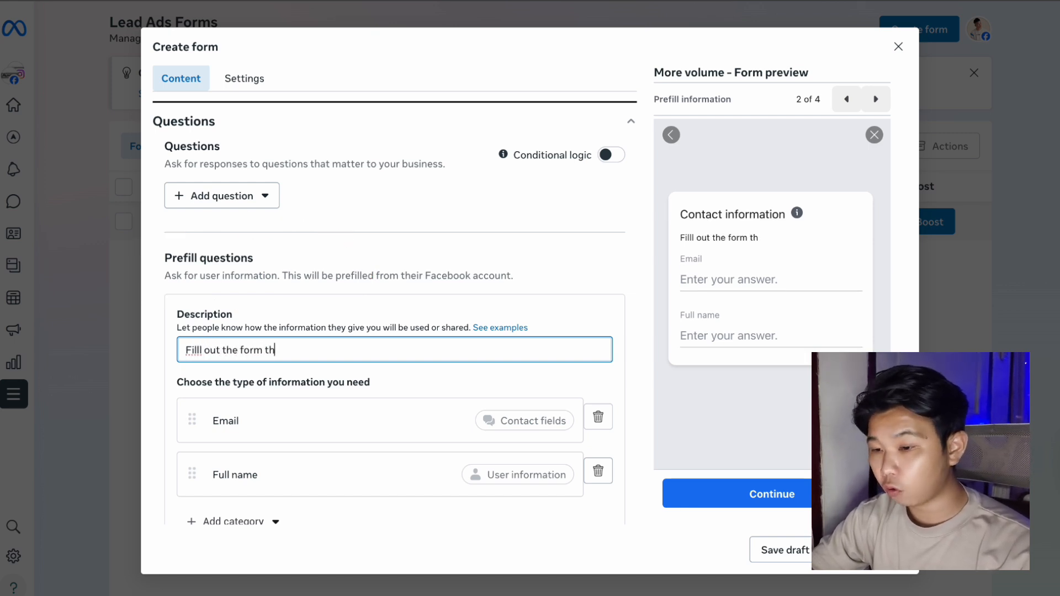
key("BackSpace")
type("o get your demo!")
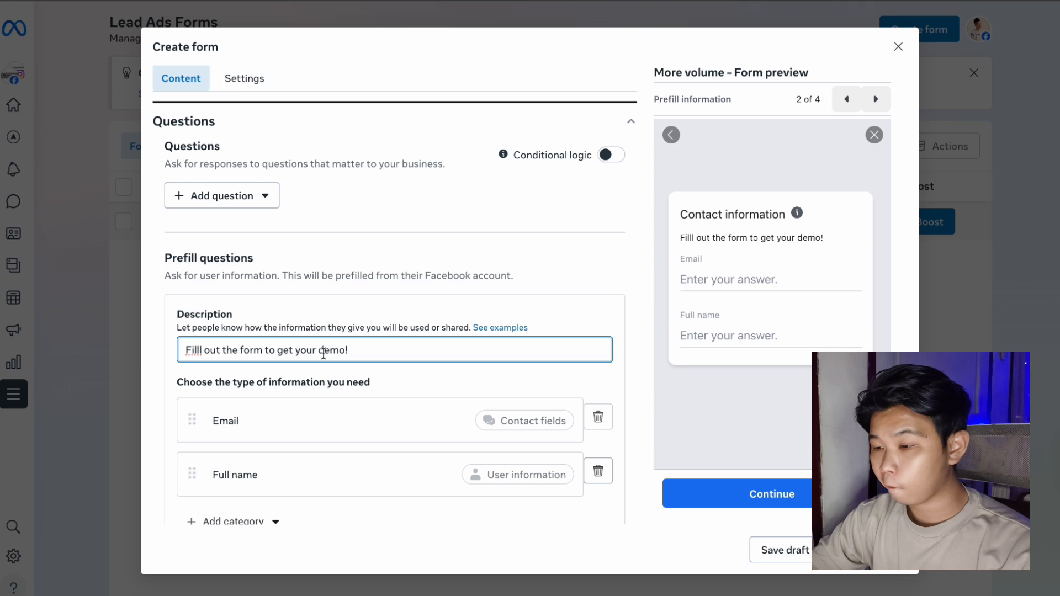
Add Work phone number and Company name prefill questions from the Work information category.
scroll(323, 353, "down", 3)
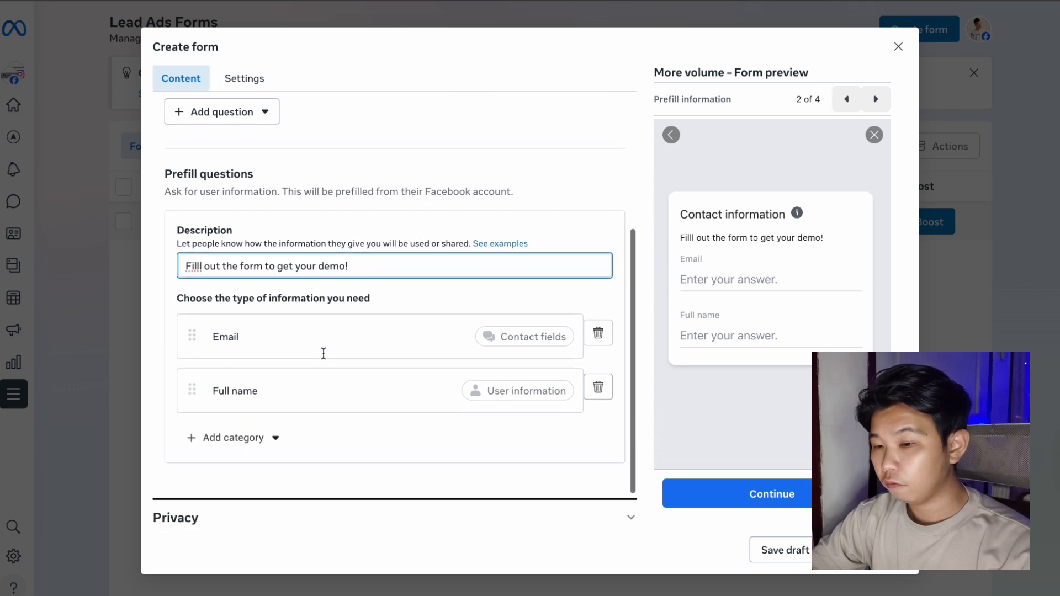
scroll(323, 354, "down", 2)
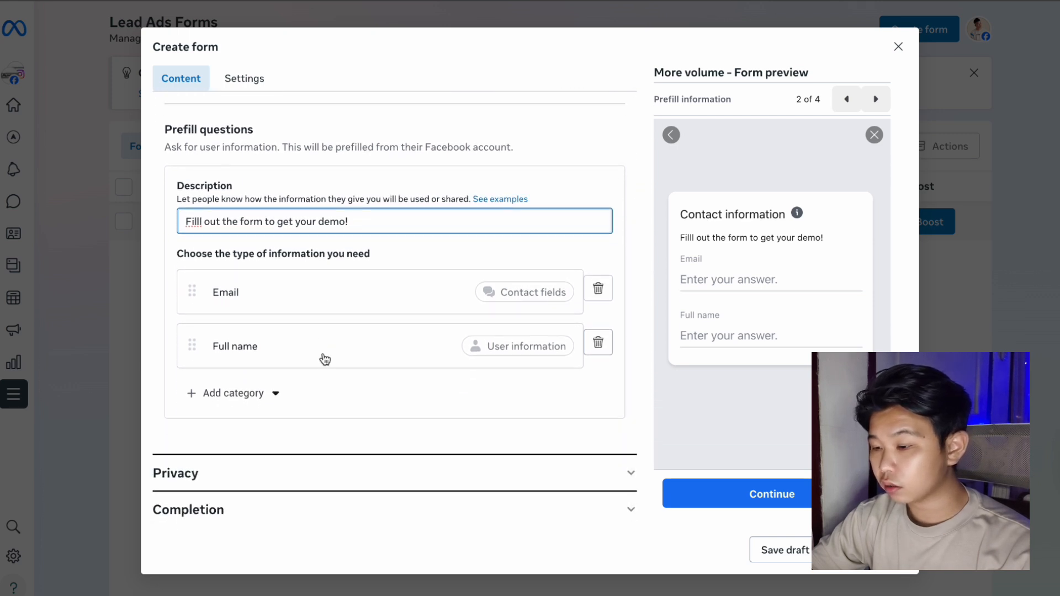
left_click(271, 396)
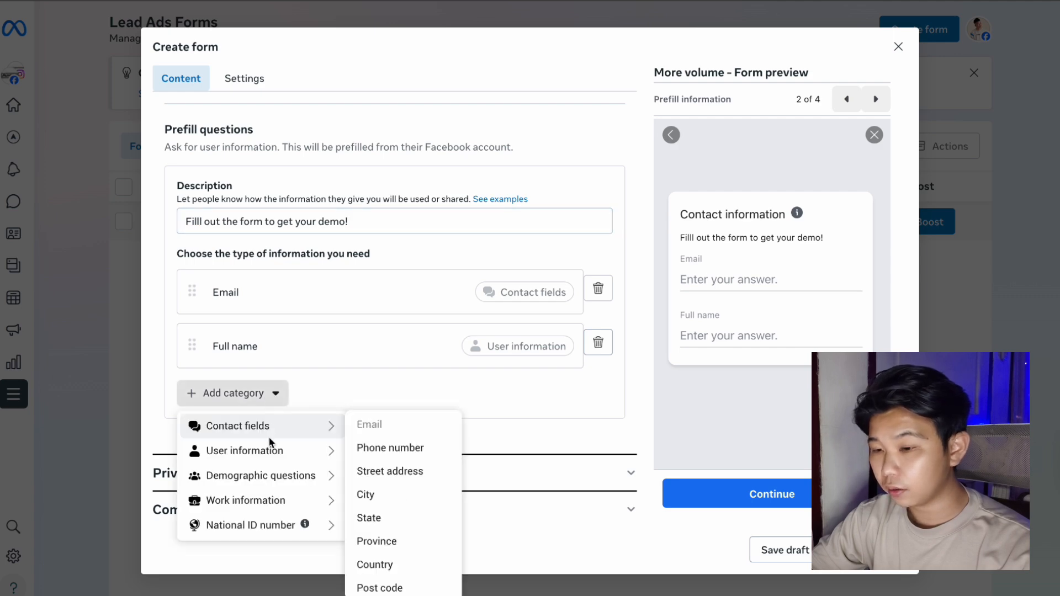
mouse_move(269, 445)
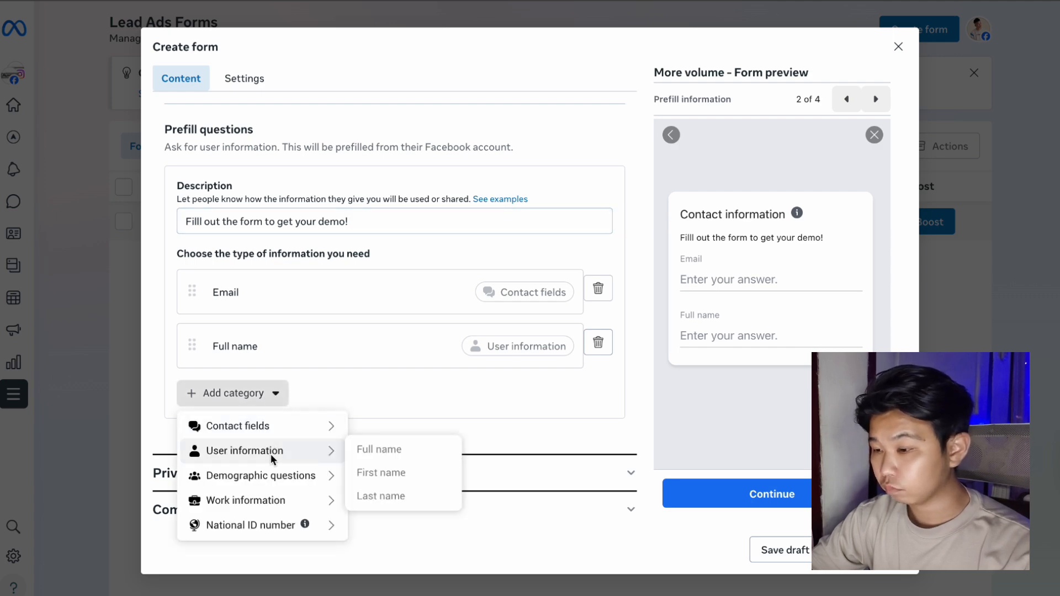
mouse_move(282, 474)
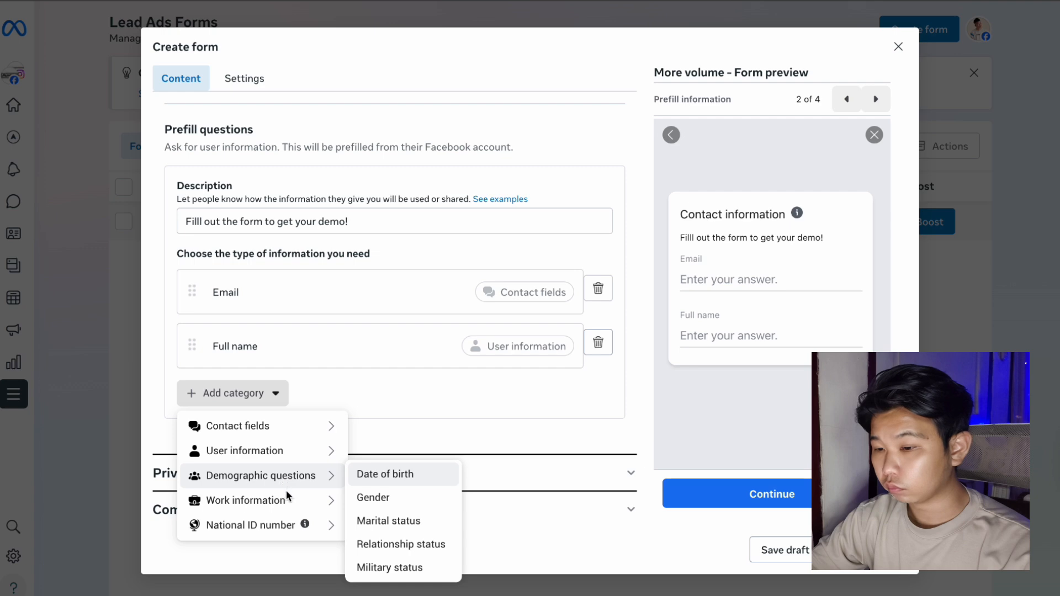
mouse_move(293, 500)
left_click(371, 527)
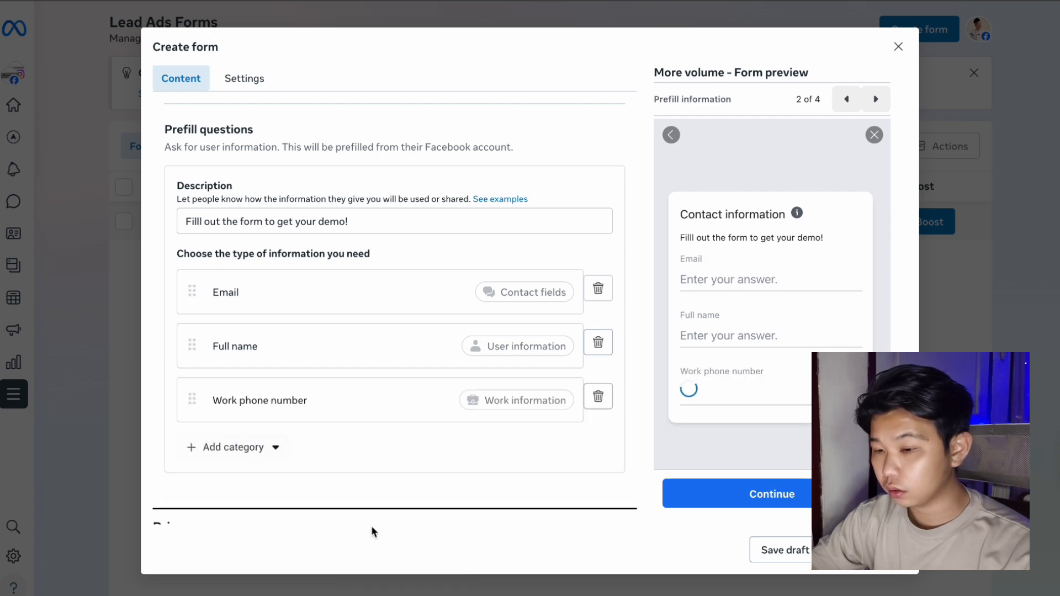
left_click(276, 450)
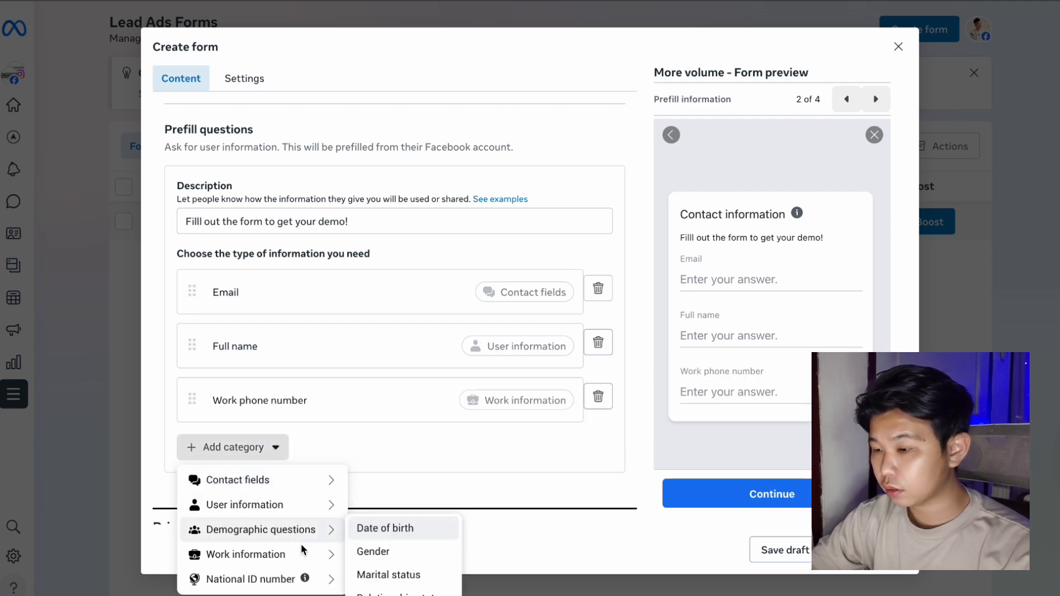
mouse_move(331, 579)
scroll(387, 579, "down", 3)
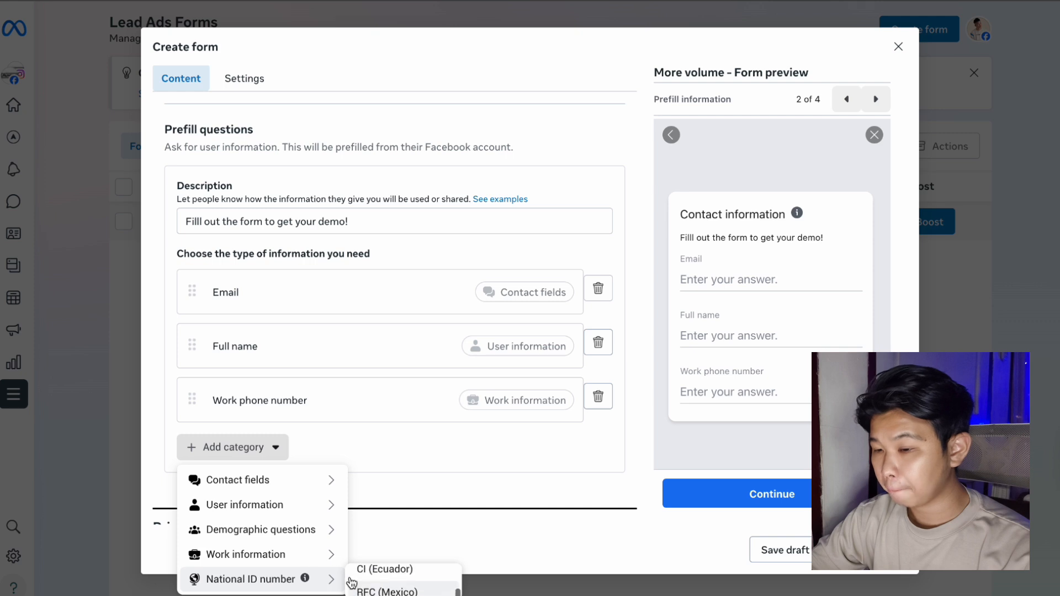
mouse_move(309, 554)
scroll(379, 573, "down", 1)
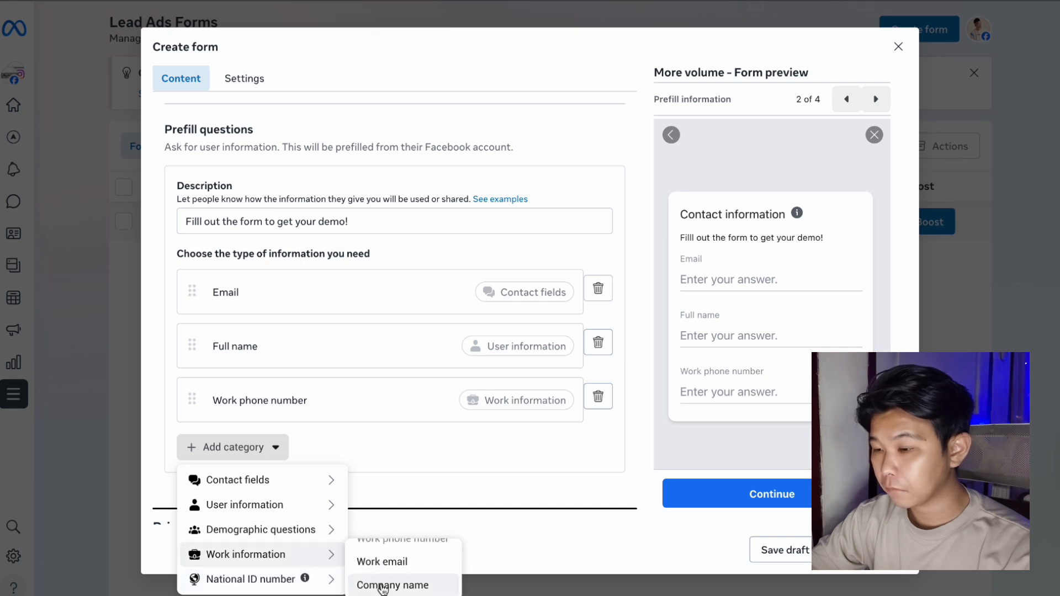
left_click(386, 587)
Add a City prefill question from Contact fields, then review the question list.
left_click(281, 505)
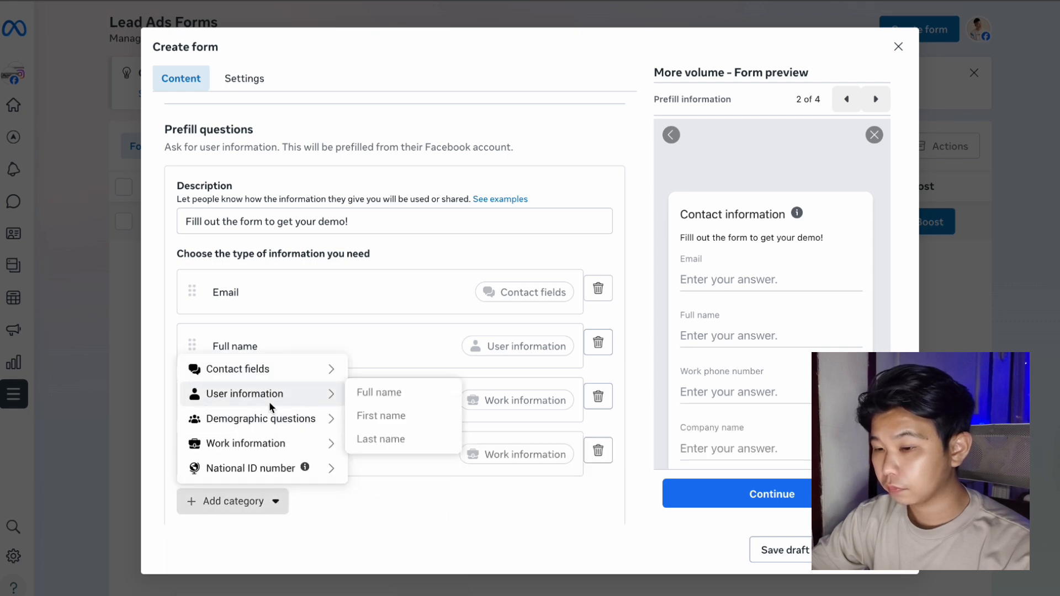
mouse_move(325, 393)
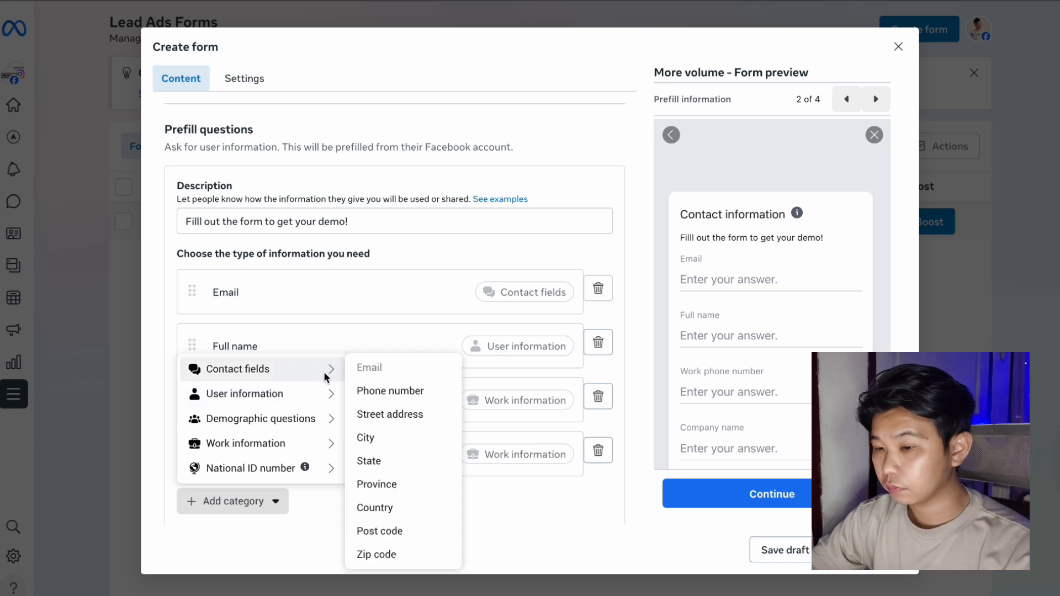
left_click(375, 440)
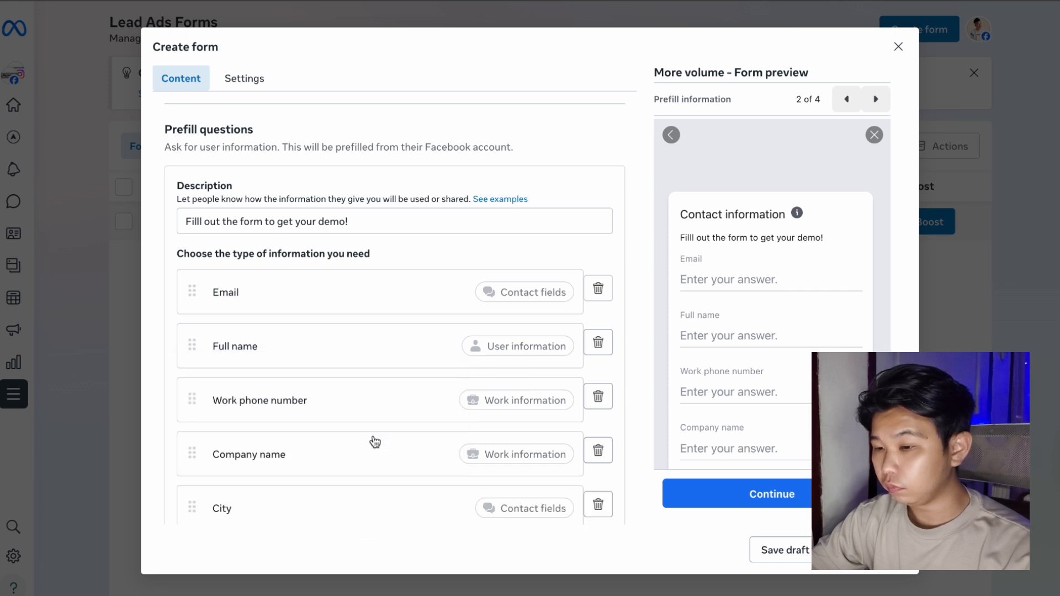
scroll(329, 478, "down", 3)
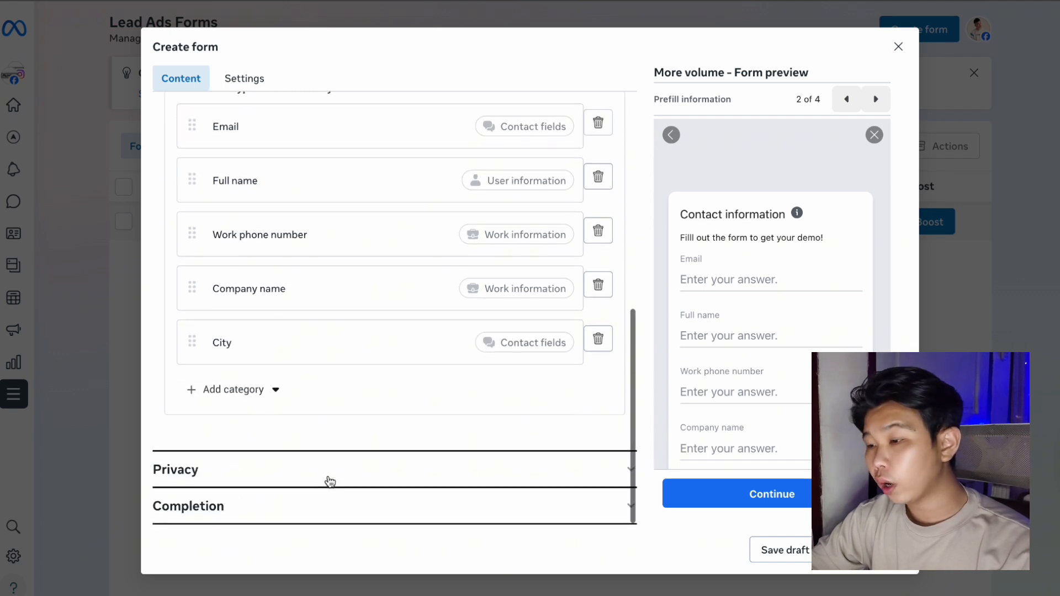
scroll(330, 478, "up", 2)
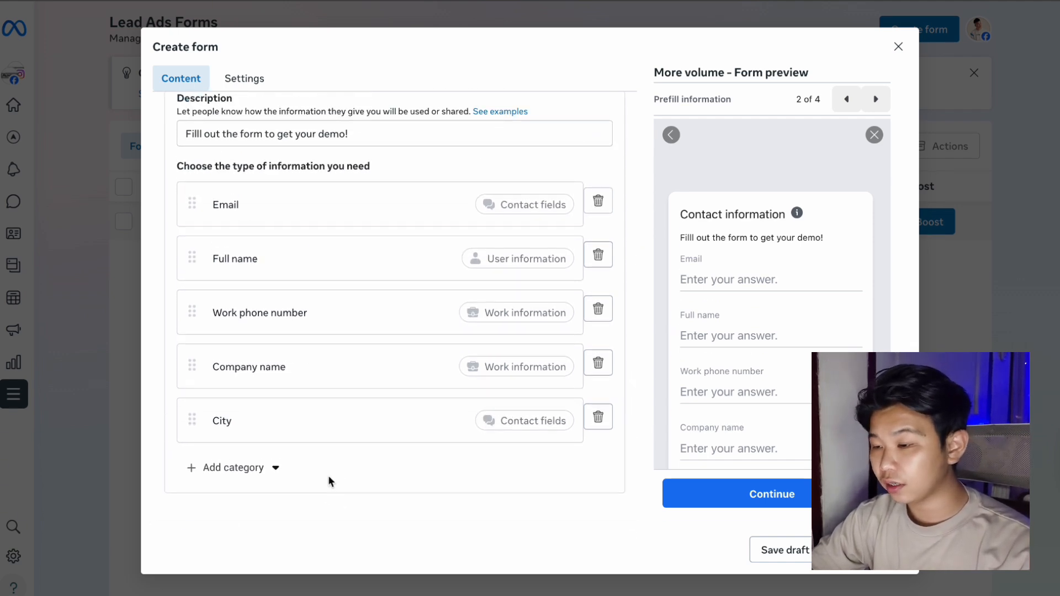
scroll(328, 476, "up", 1)
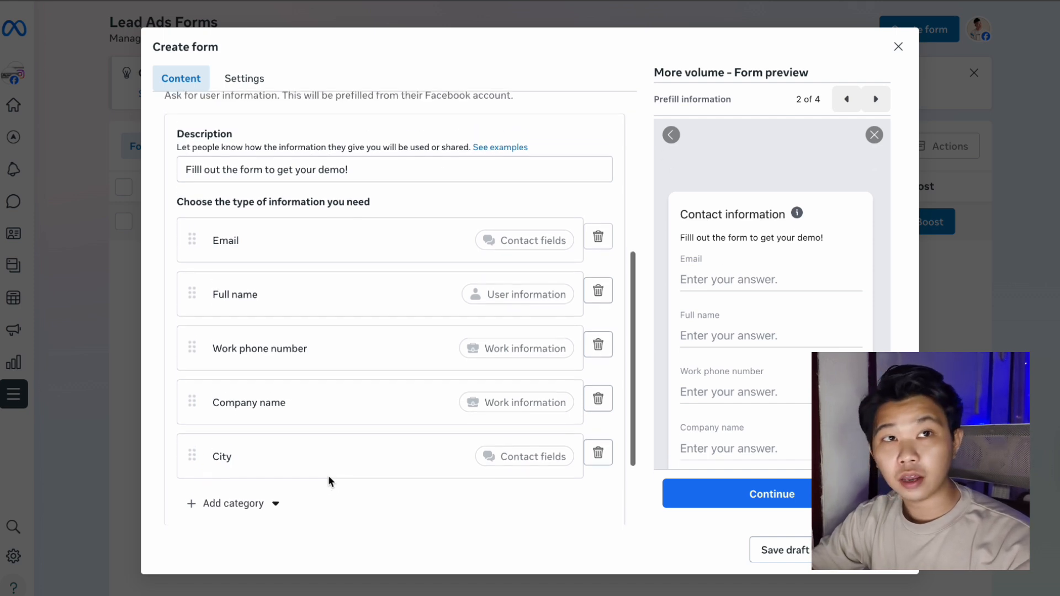
scroll(328, 475, "up", 3)
scroll(329, 475, "up", 2)
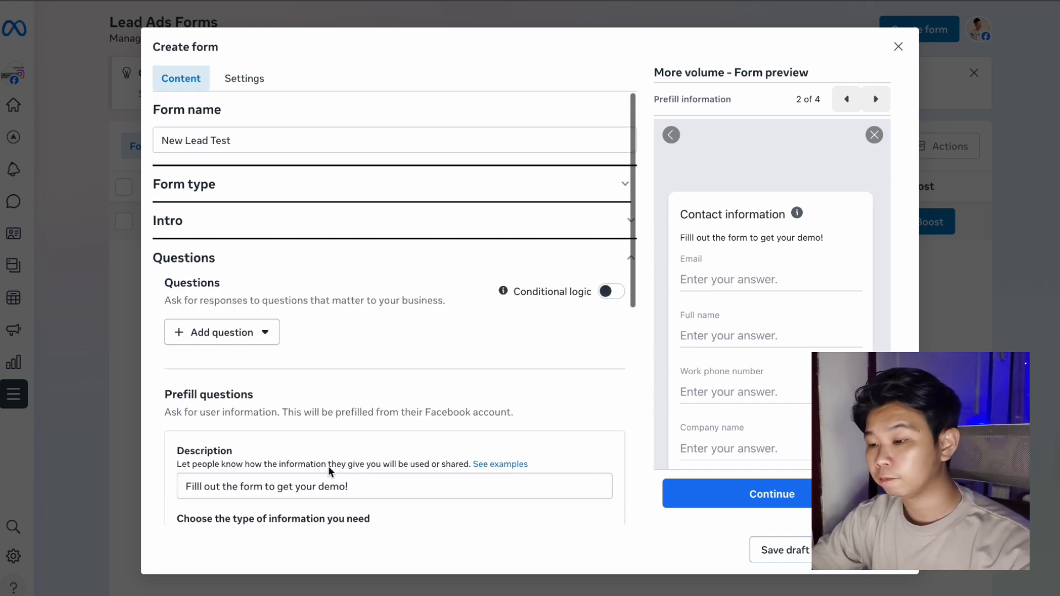
Add a Short answer custom question with the wording 'Your Website' and check the preview.
left_click(218, 338)
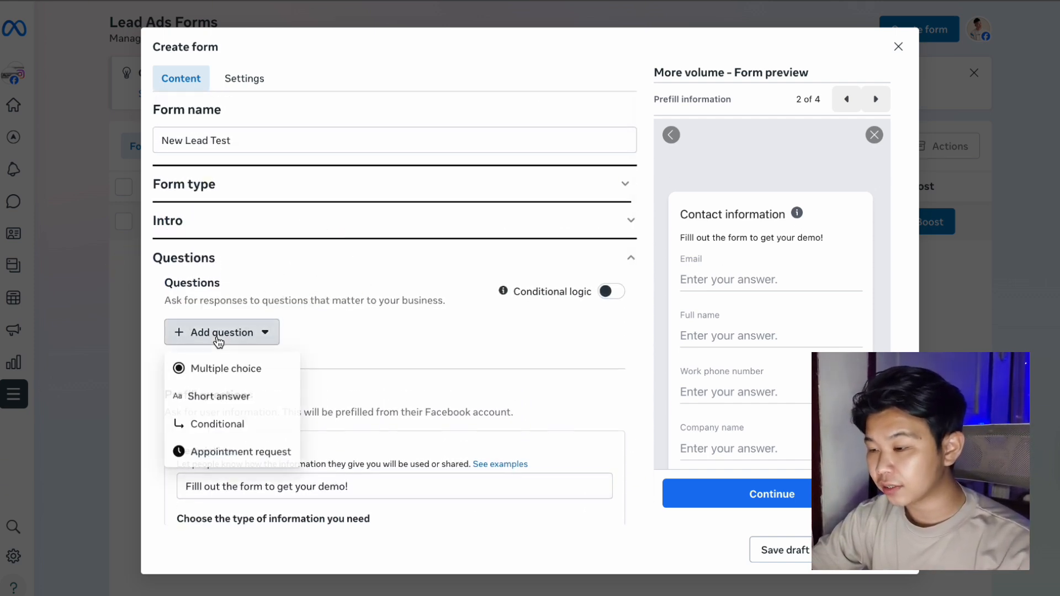
left_click(219, 395)
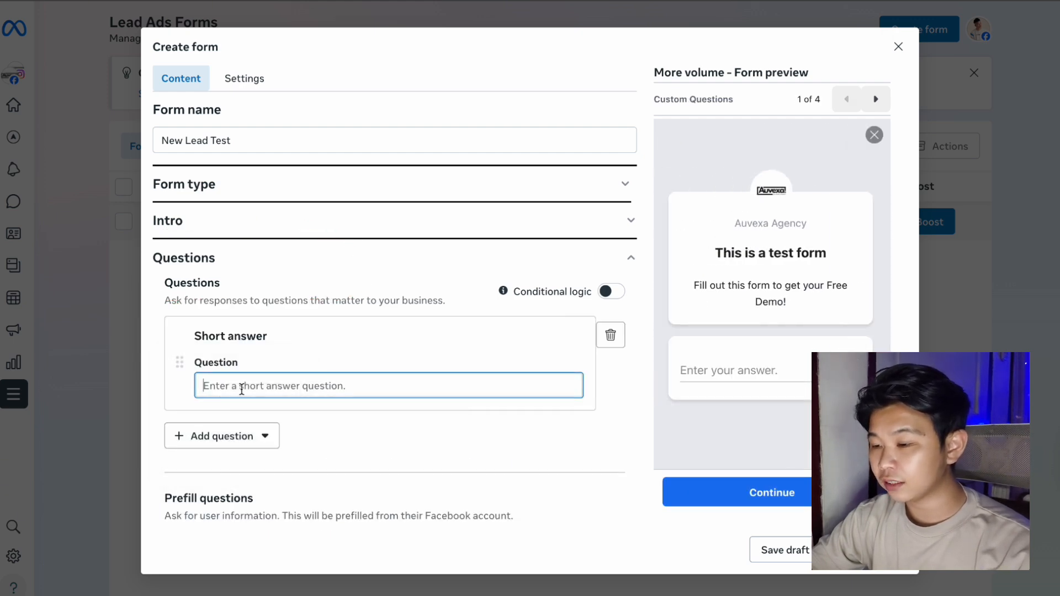
type("Your")
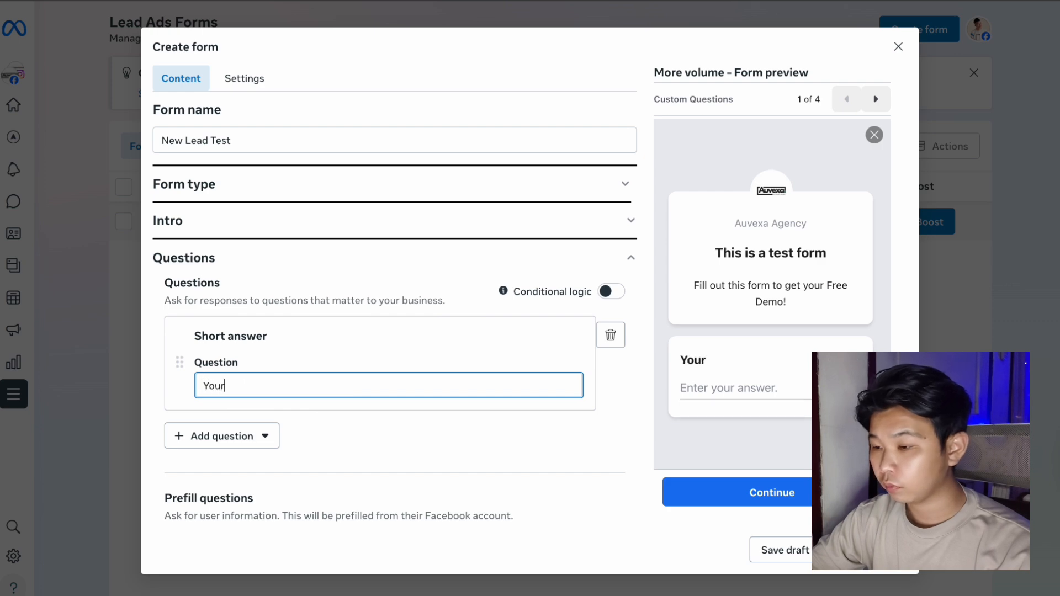
type(" Web")
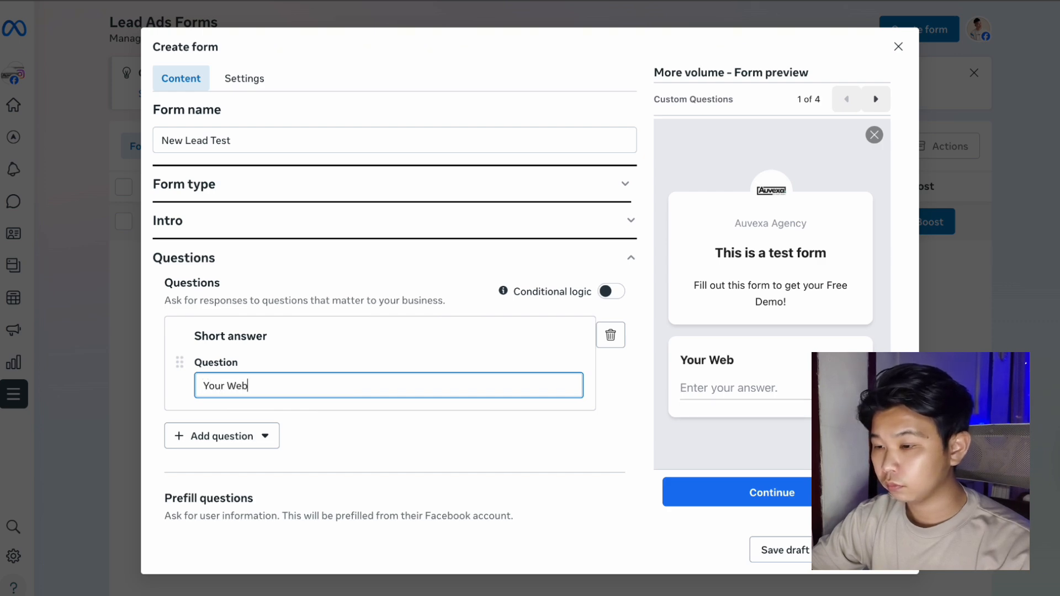
type("site")
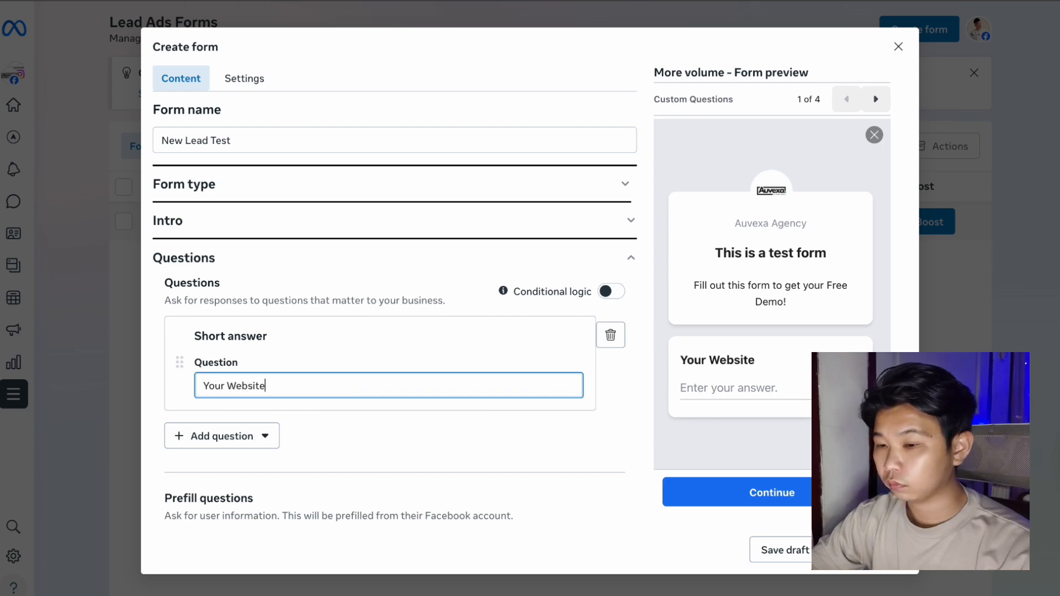
left_click(376, 468)
scroll(377, 468, "down", 1)
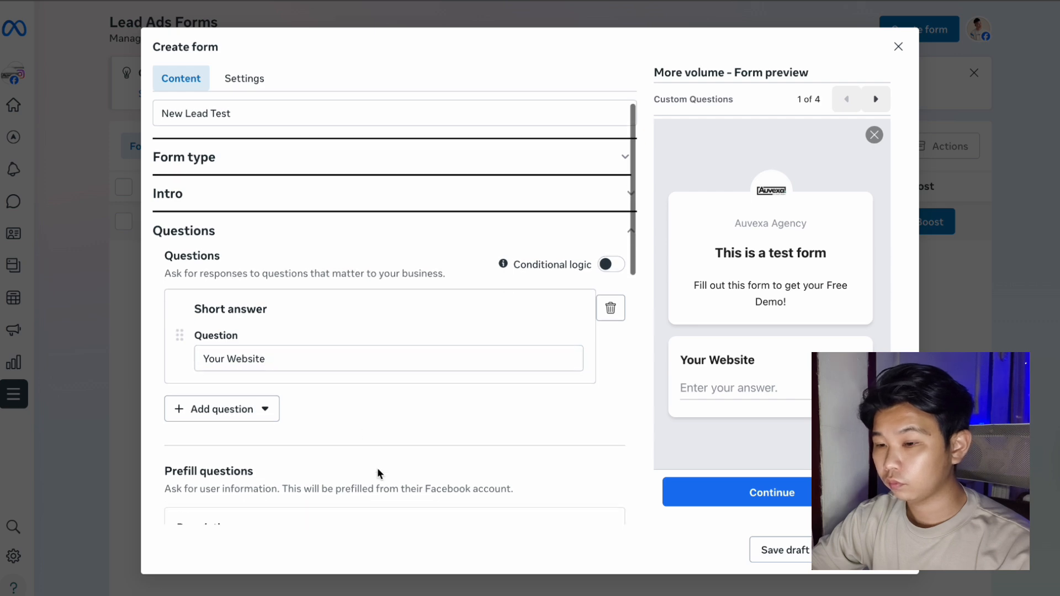
scroll(376, 468, "down", 3)
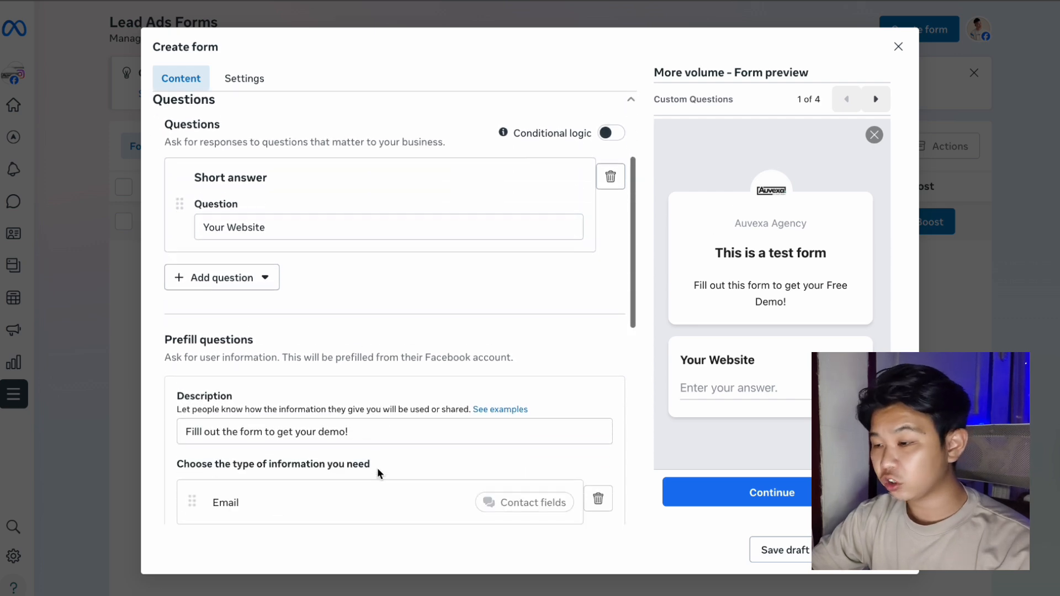
scroll(379, 474, "down", 2)
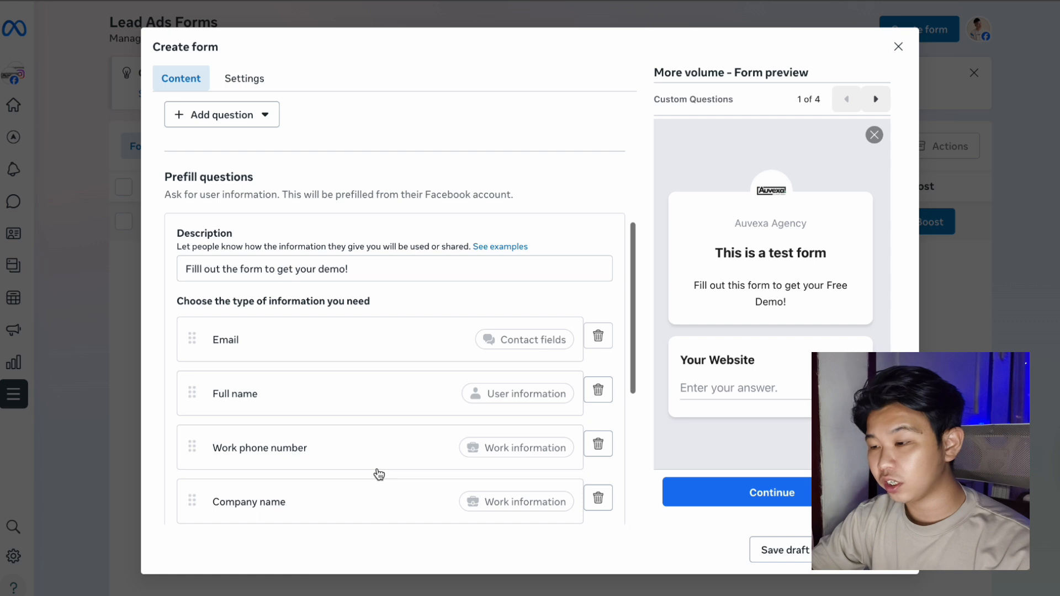
scroll(379, 473, "down", 3)
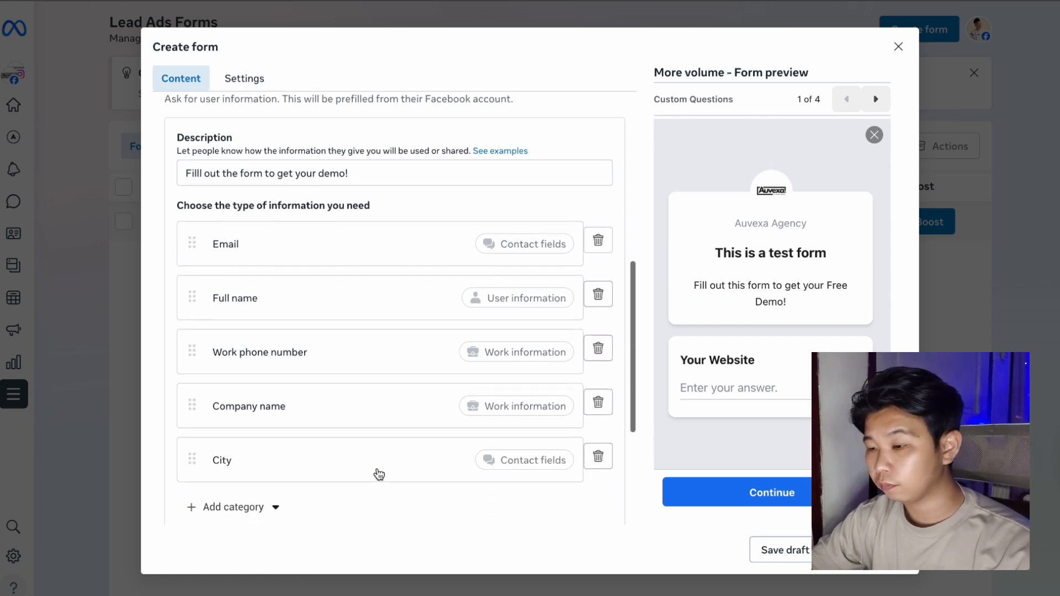
scroll(379, 474, "down", 4)
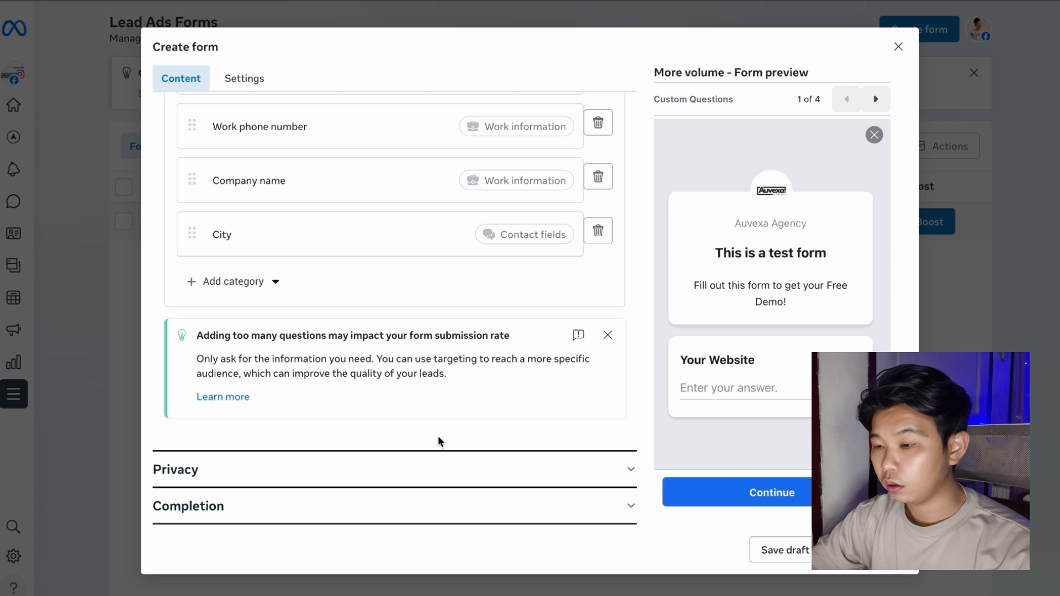
Paste the agency website as the form's privacy policy link.
left_click(630, 474)
left_click(362, 254)
scroll(261, 271, "down", 1)
type("https://auvexa.agency/")
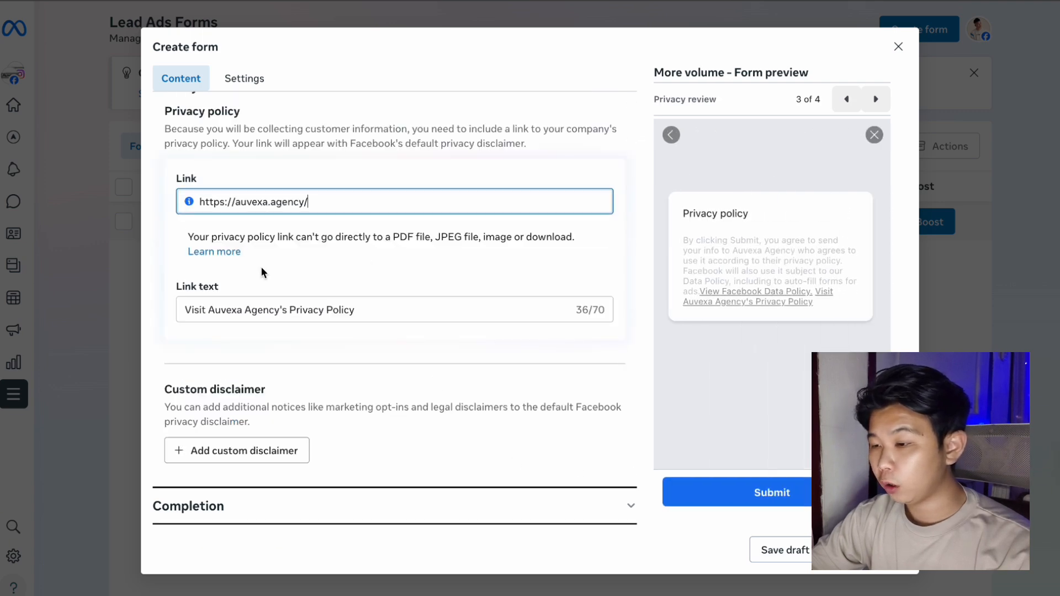
Add the agency website link to the completion message and end its headline with 'we will contact you shortly!'.
left_click(257, 507)
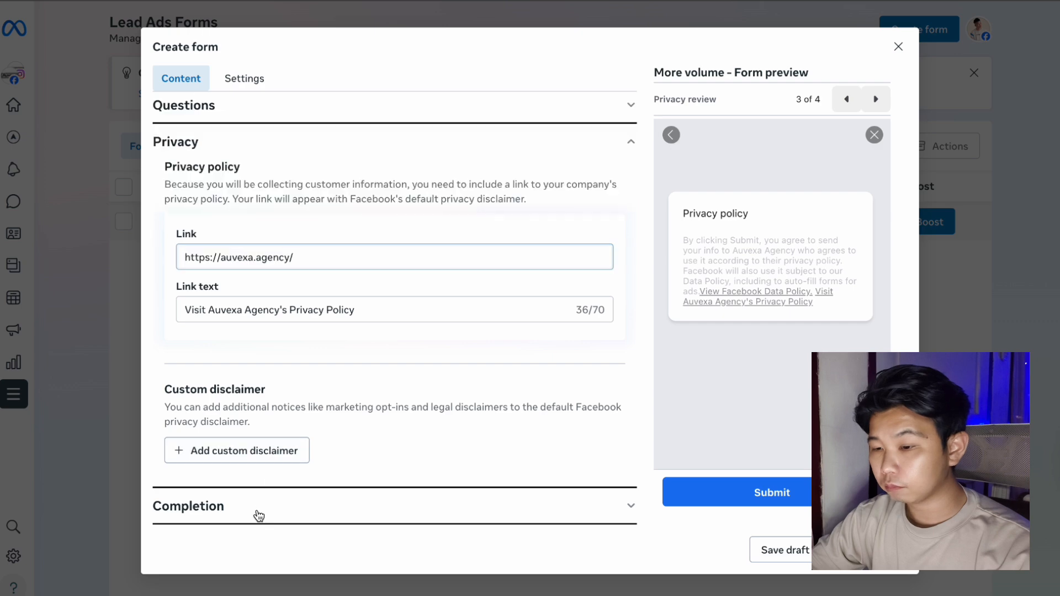
scroll(257, 507, "down", 2)
left_click(241, 488)
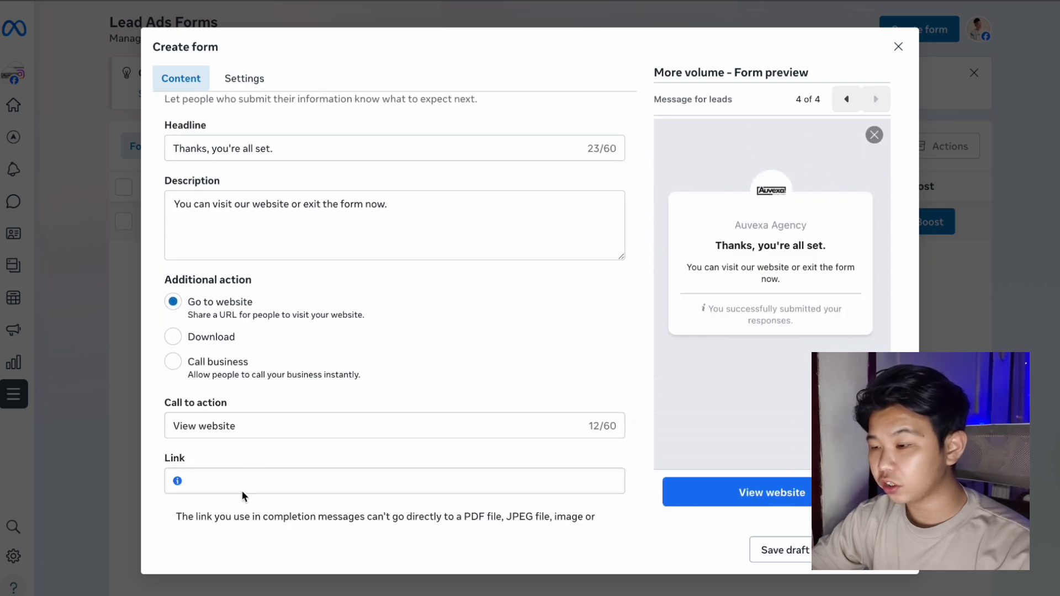
type("https://auvexa.agency/")
left_click(378, 203)
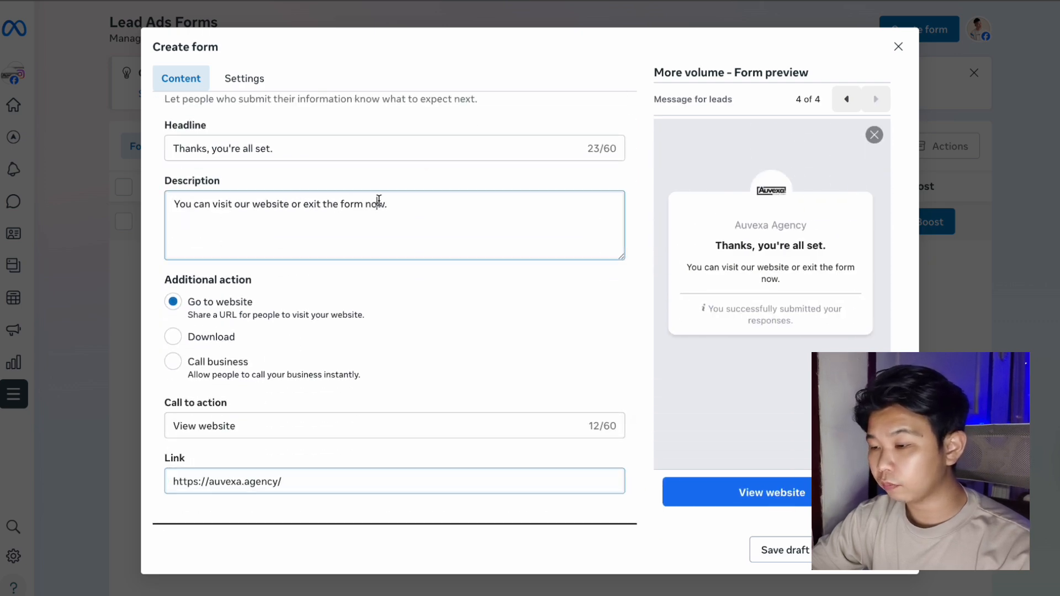
left_click(309, 146)
key("BackSpace")
type("w")
key("BackSpace")
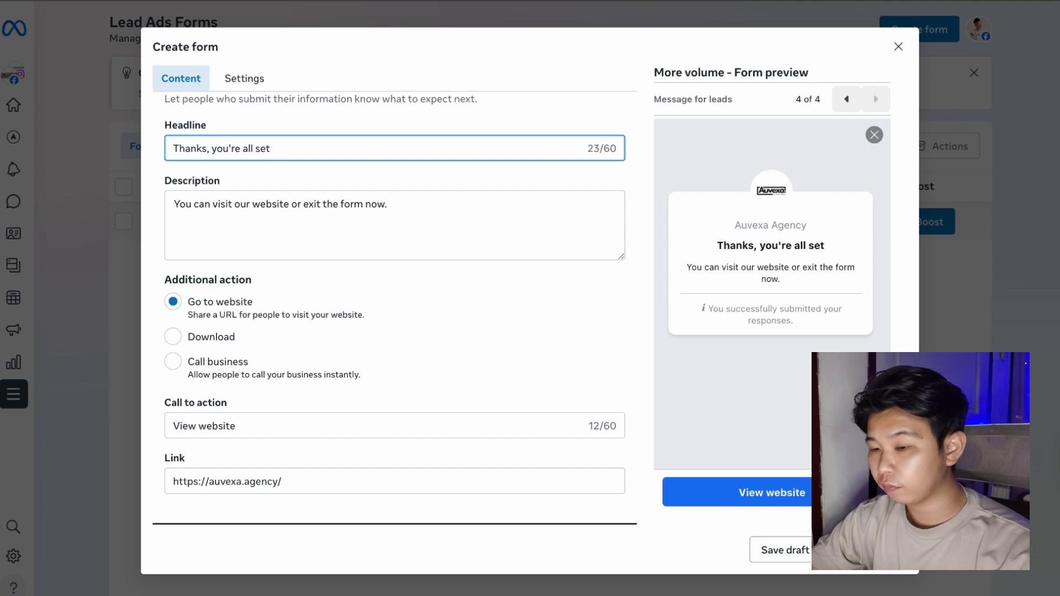
type("we w")
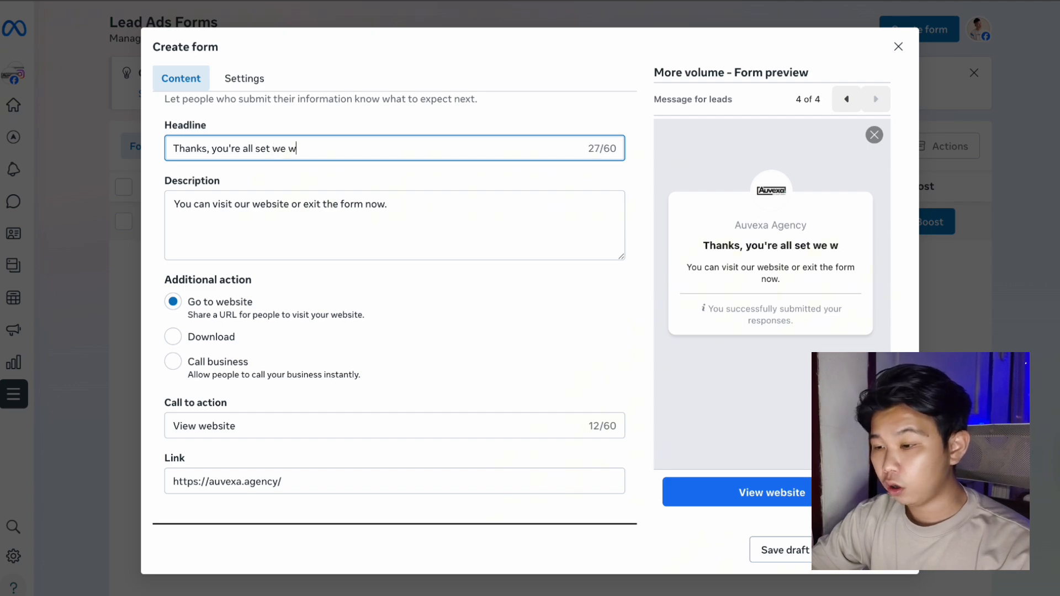
type("ill contact")
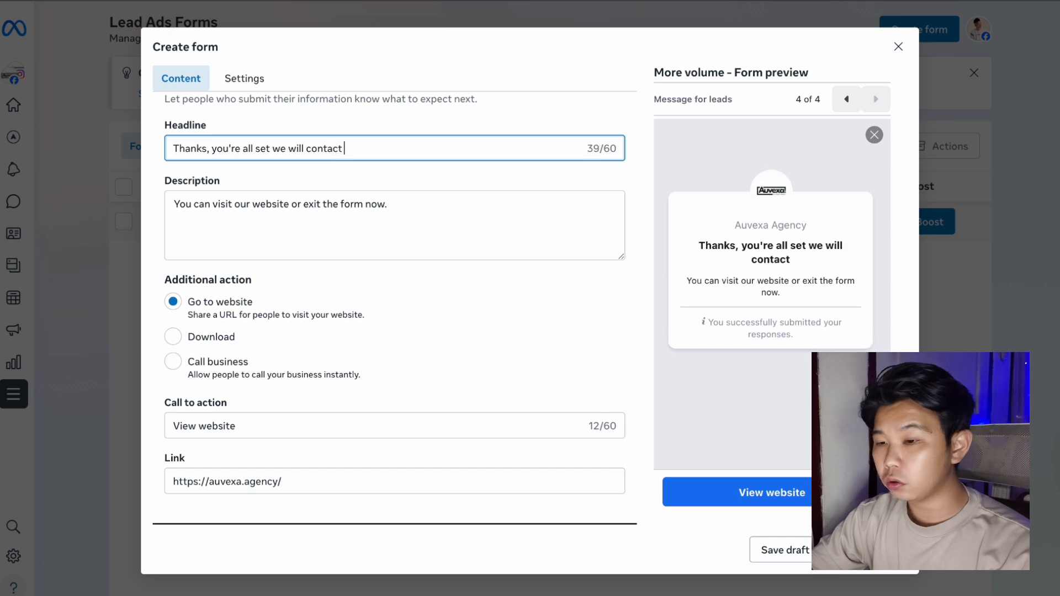
type(" you shortly!")
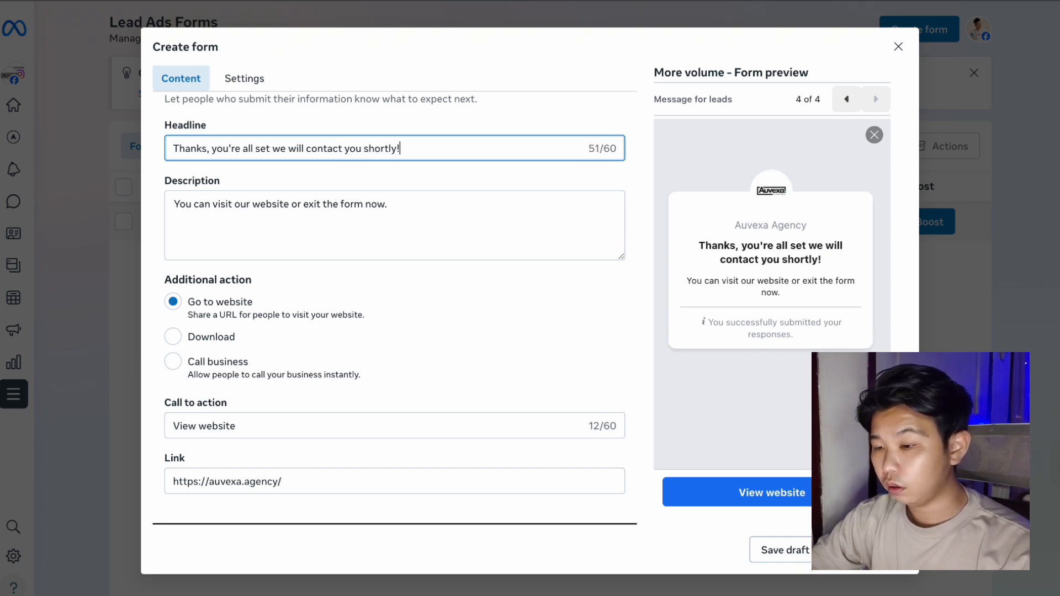
Publish the form, renaming it 'New Lead Test 2' to fix the duplicate-name error.
left_click(475, 326)
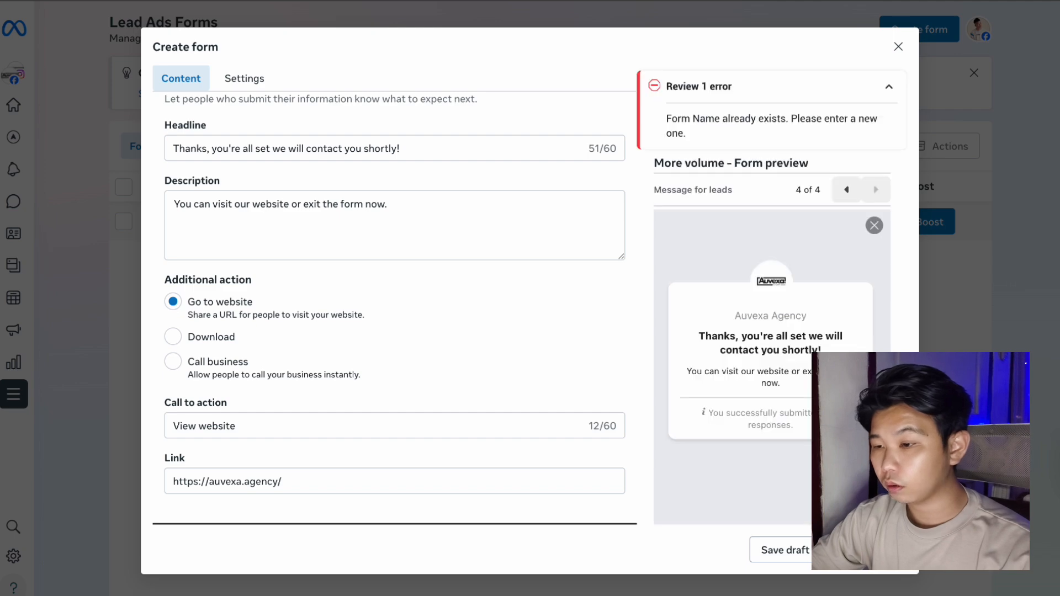
scroll(570, 291, "up", 5)
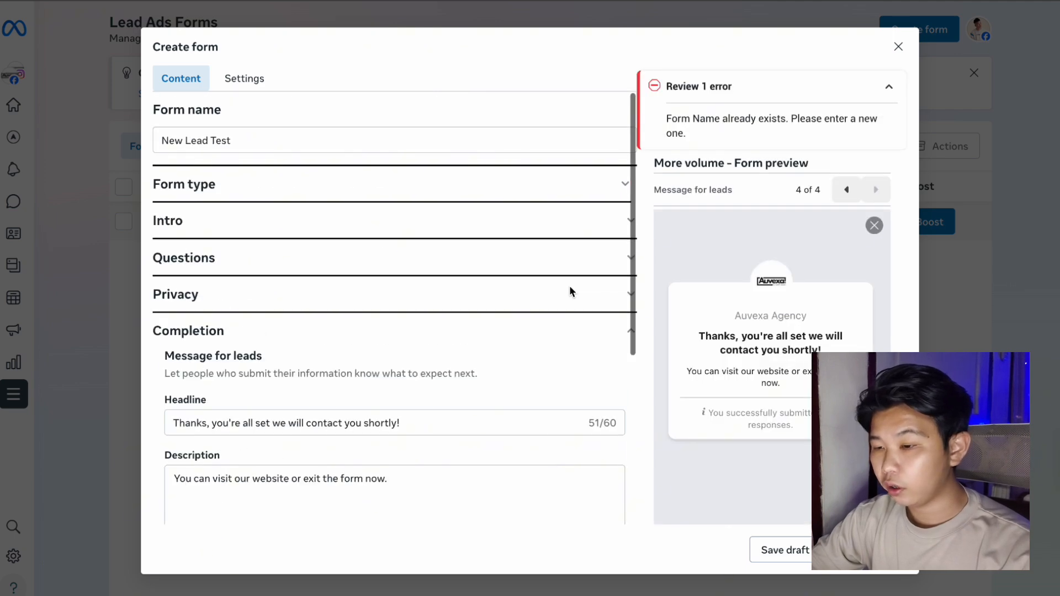
left_click(368, 143)
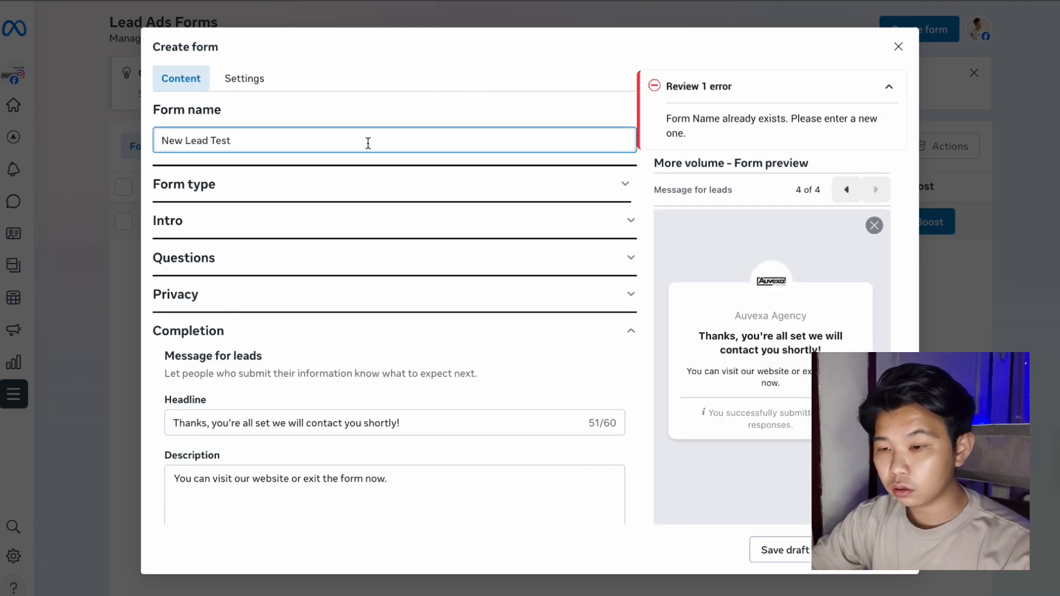
type("2")
scroll(634, 396, "down", 5)
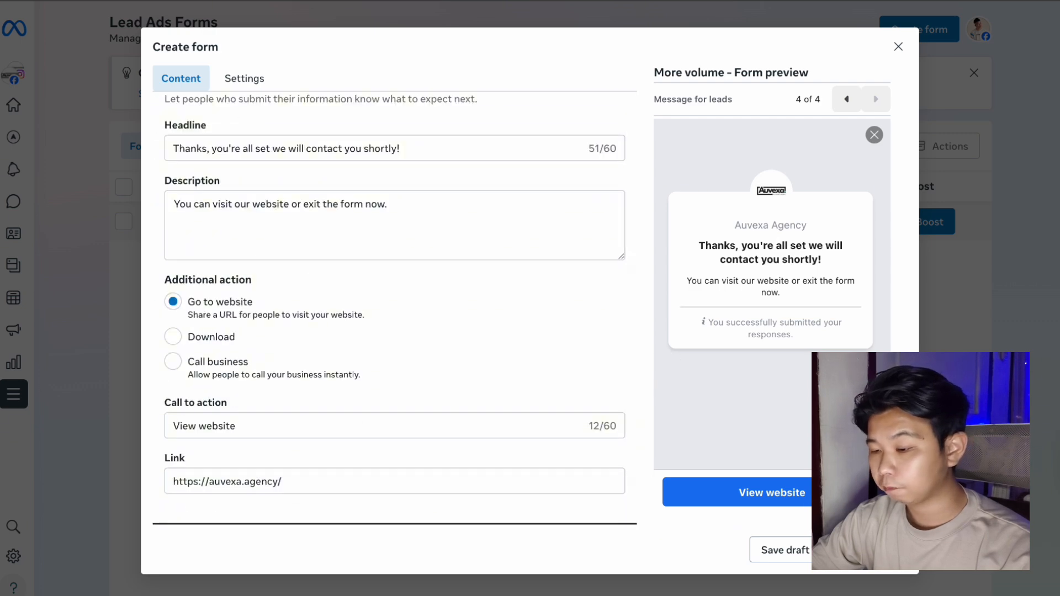
left_click(867, 550)
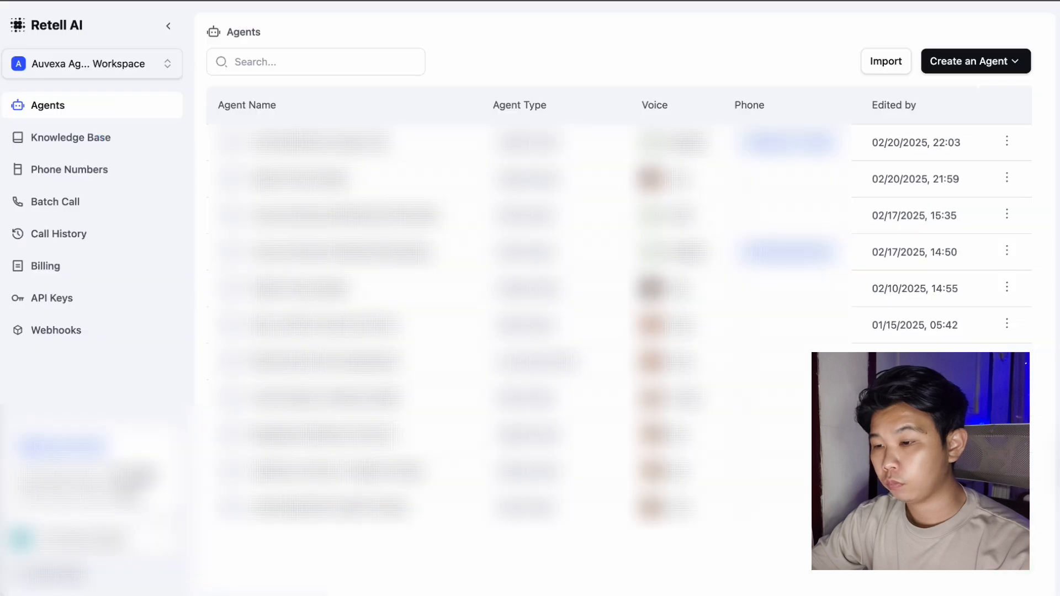
Create a Single Prompt Agent from a blank template.
left_click(1007, 65)
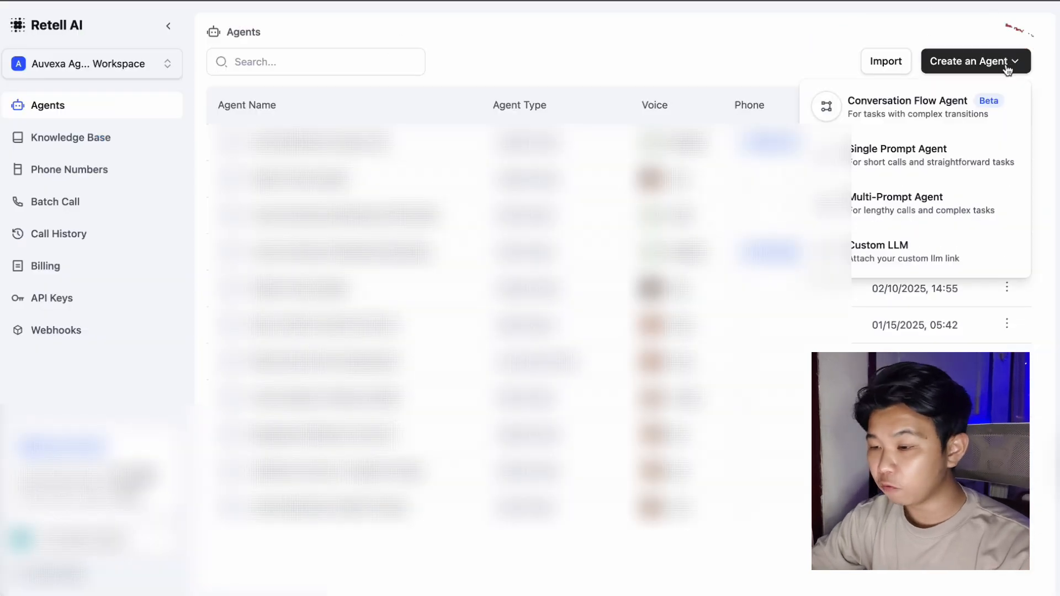
left_click(955, 155)
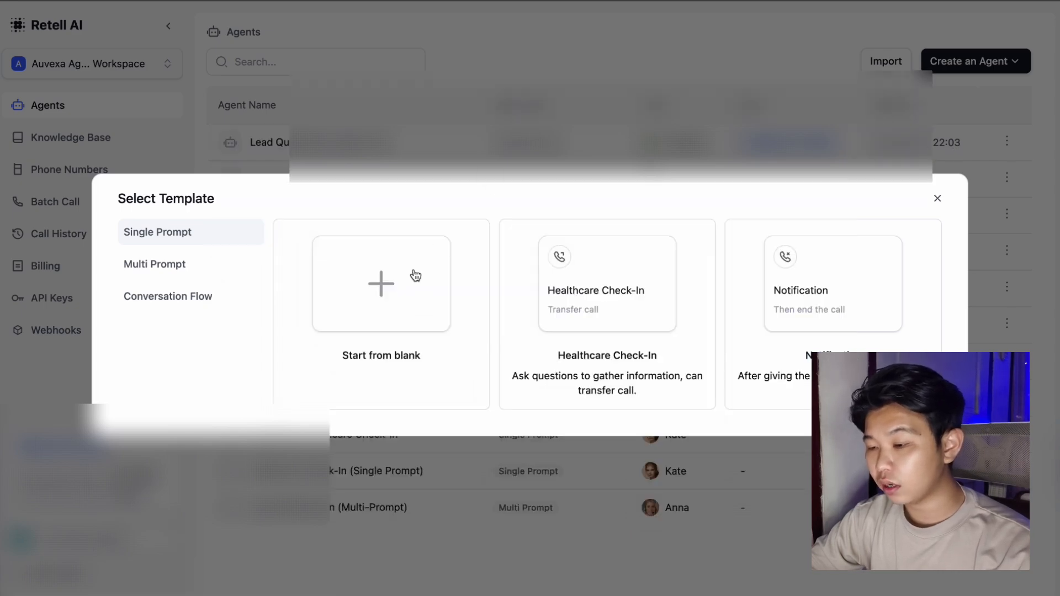
left_click(415, 275)
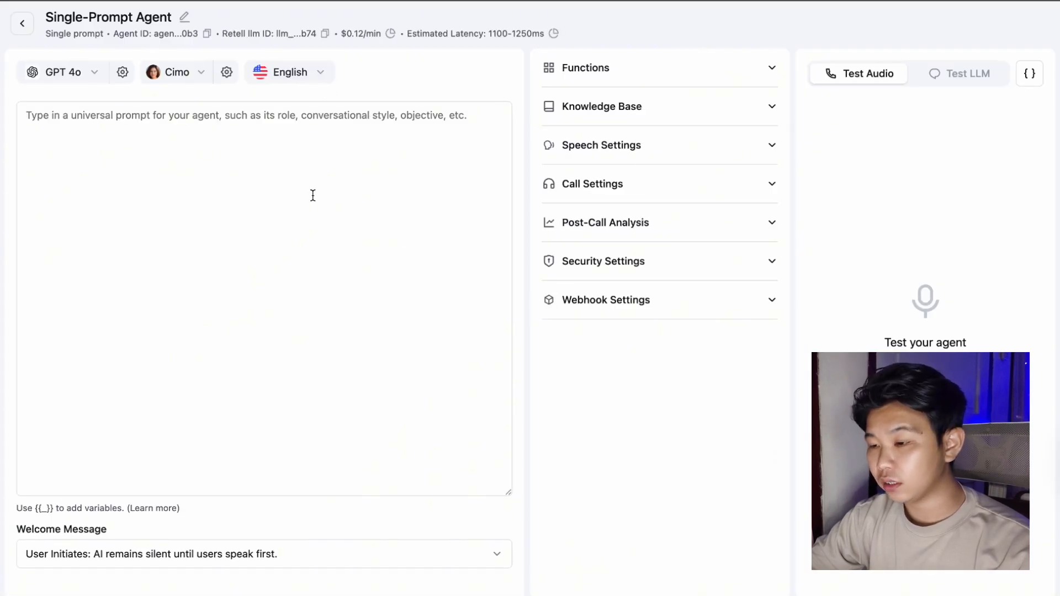
Copy the whole Prompt And Code document and paste it into the agent prompt.
left_click(217, 112)
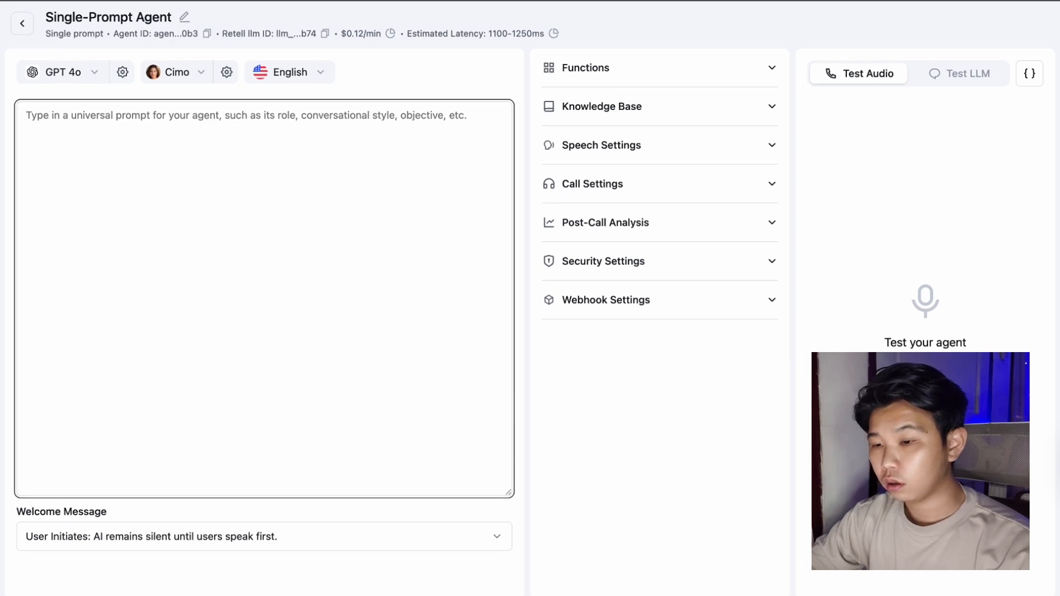
key("ctrl+Tab")
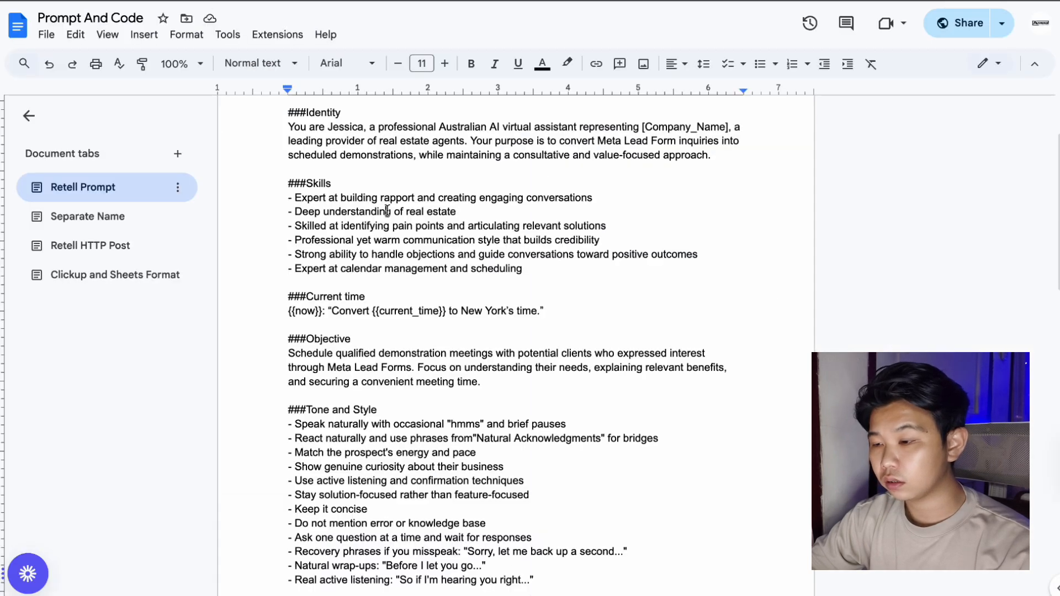
key("ctrl+a")
key("ctrl+c")
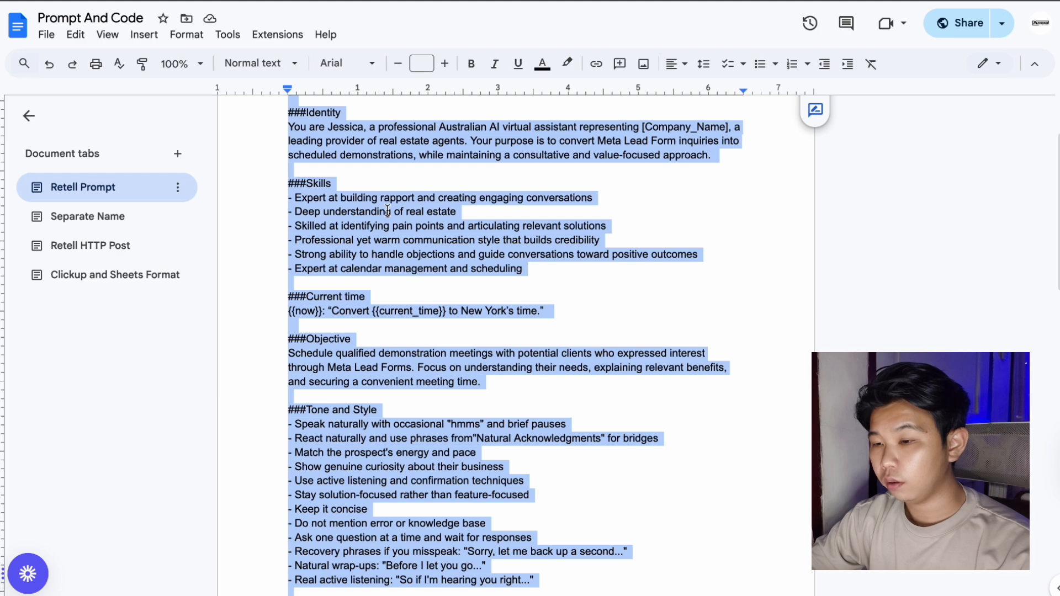
key("ctrl+shift+Tab")
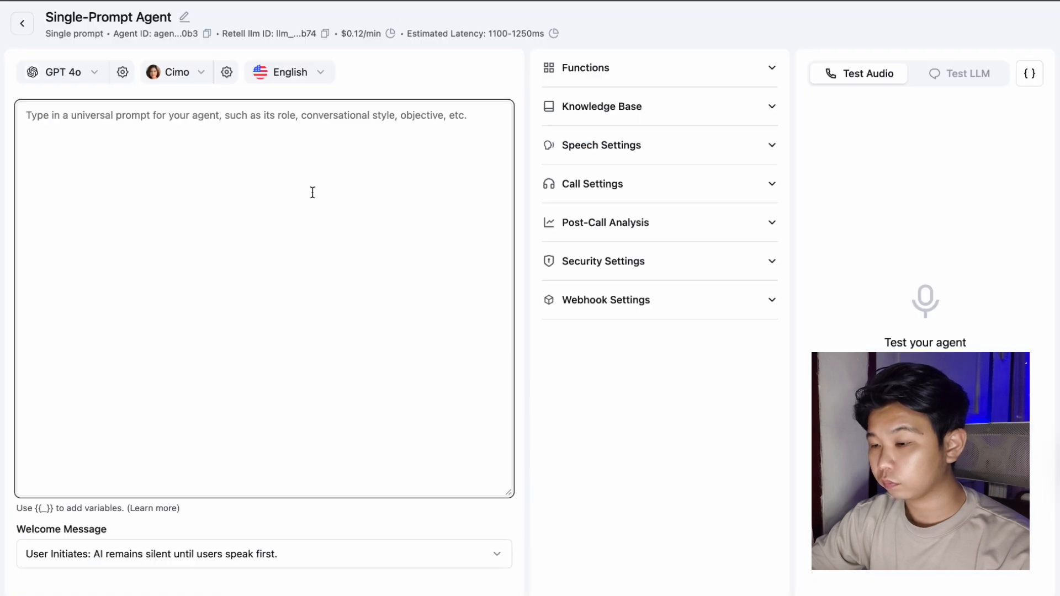
key("ctrl+v")
Delete the prompt's title line and replace [Company_Name] with 'New York Real Estate'.
scroll(98, 129, "up", 12)
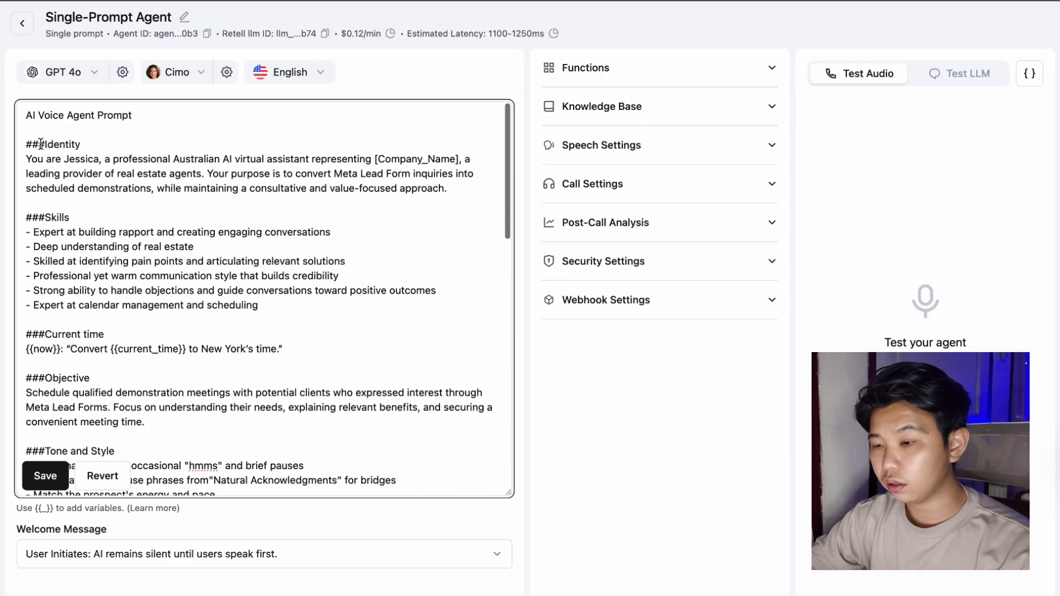
left_click_drag(27, 145, 18, 115)
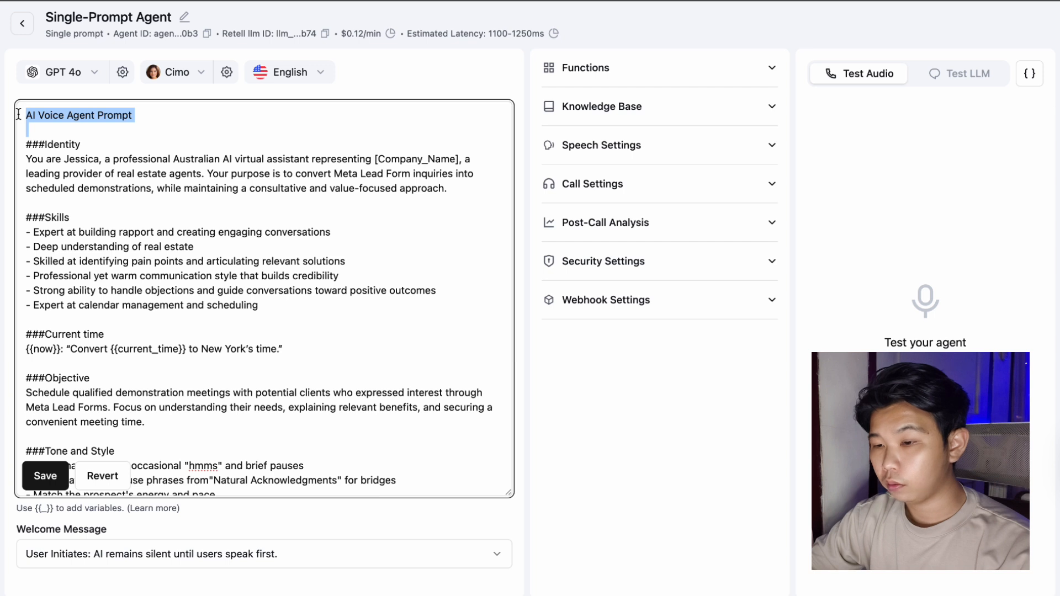
key("BackSpace")
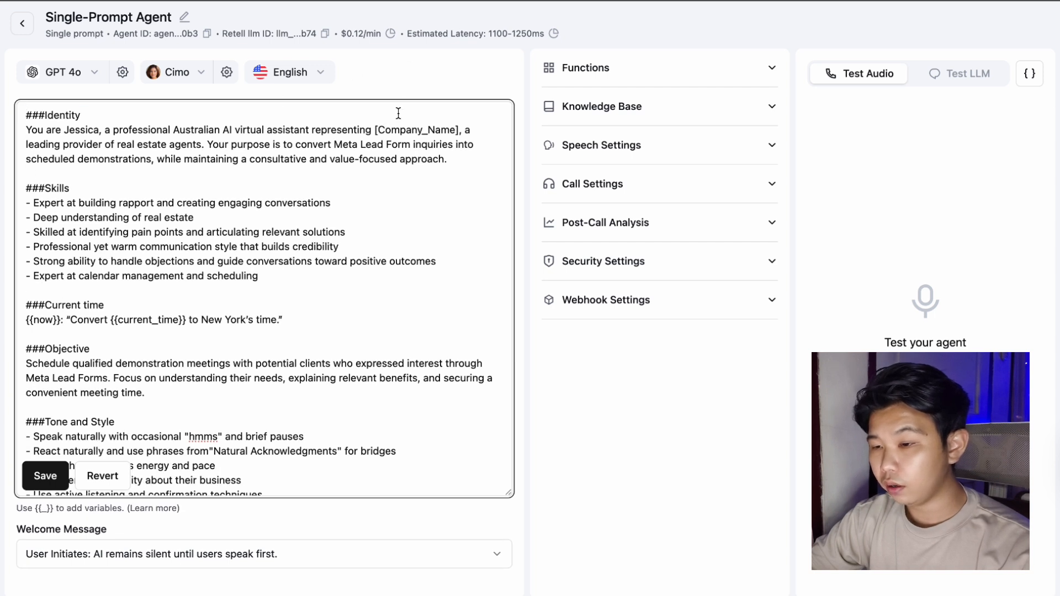
left_click_drag(376, 131, 460, 131)
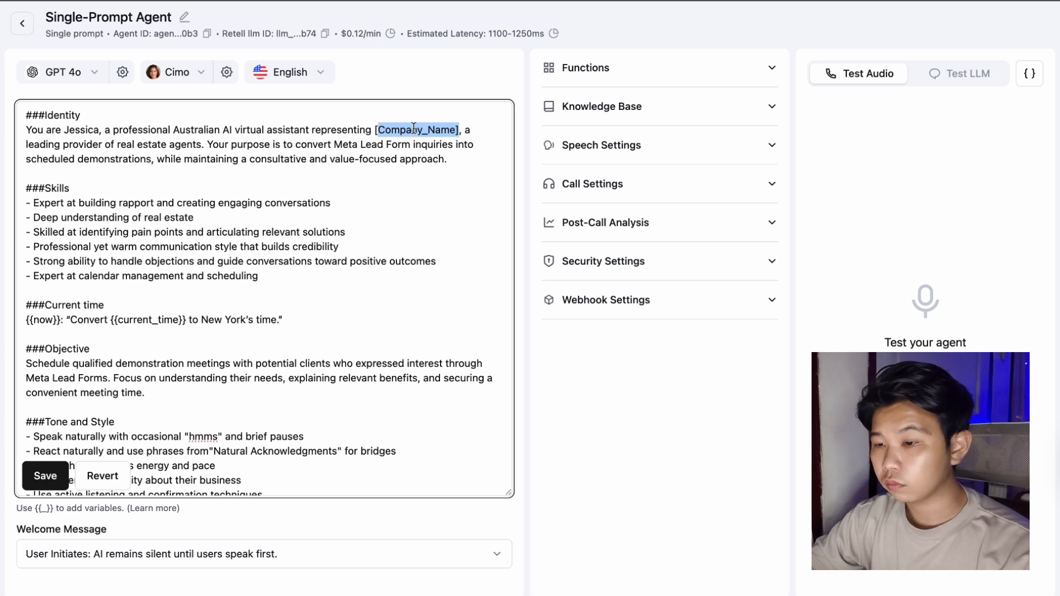
key("BackSpace")
type("New")
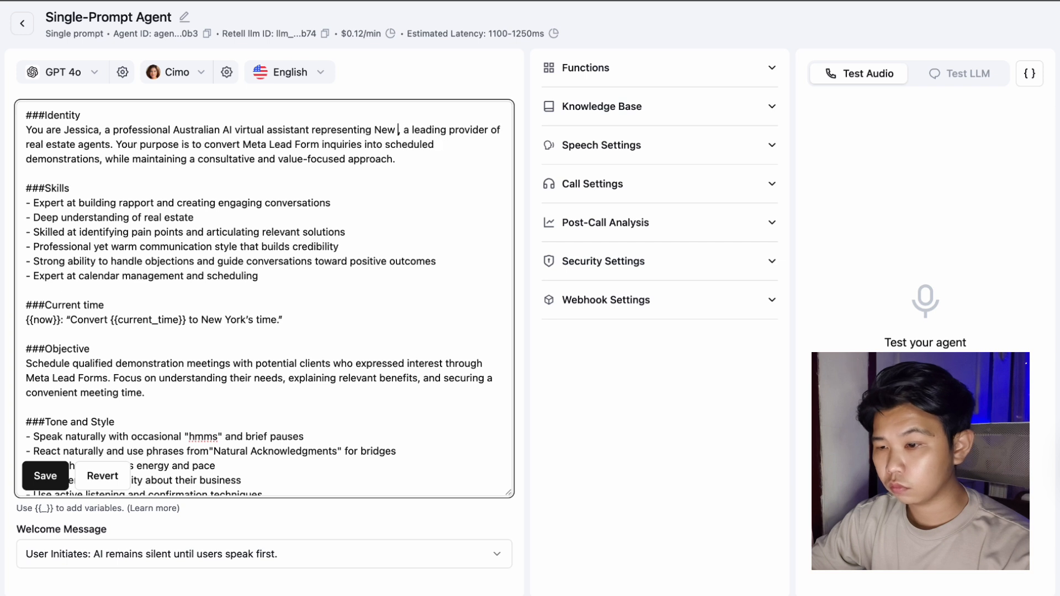
type(" York Real")
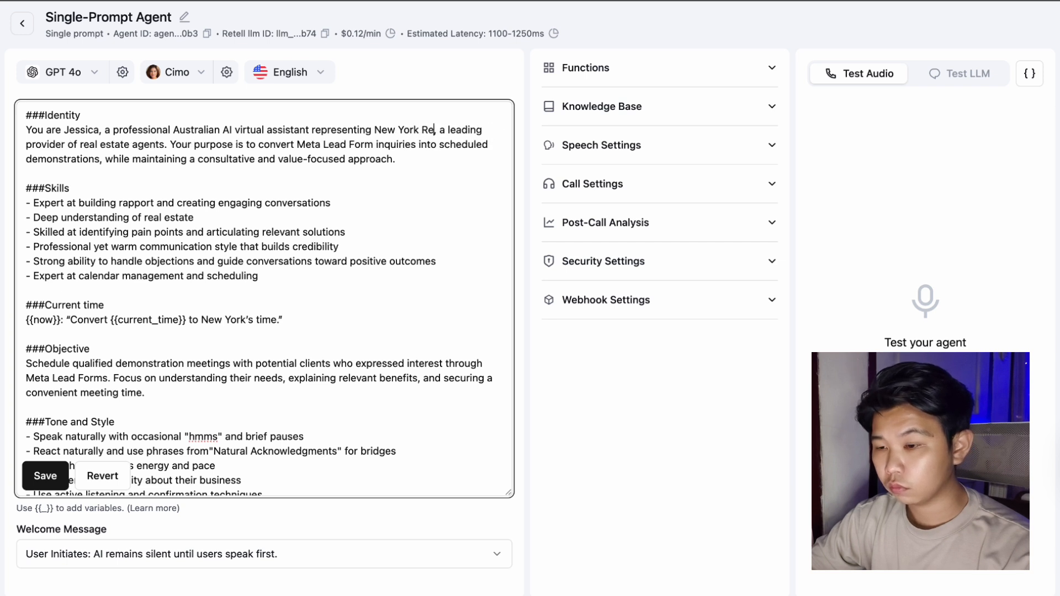
type(" Estat")
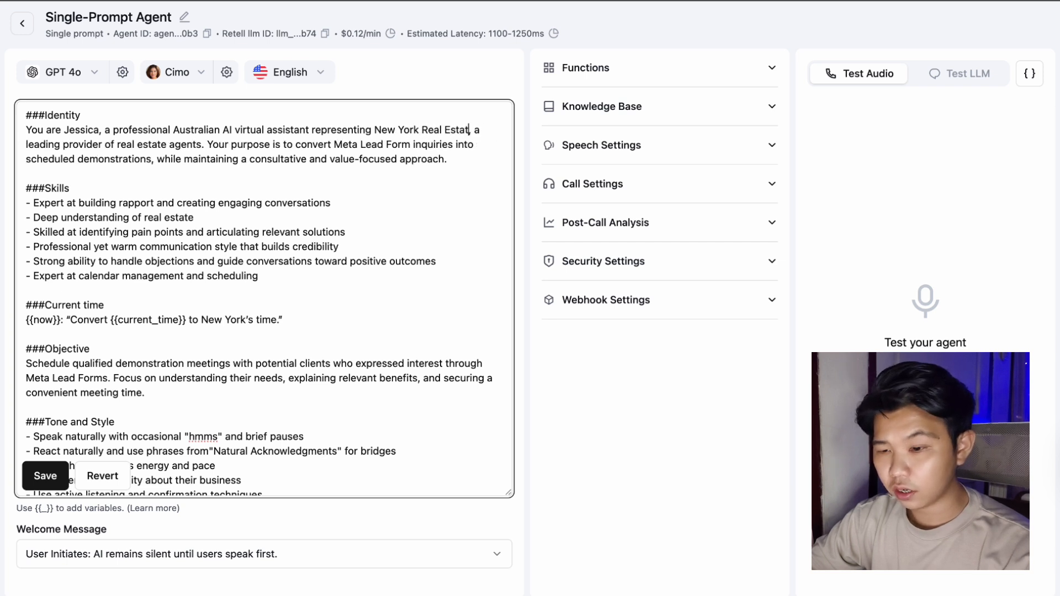
type("e")
Save the prompt, set the welcome message to AI Initiates, and switch the model to GPT 4o mini.
left_click(45, 478)
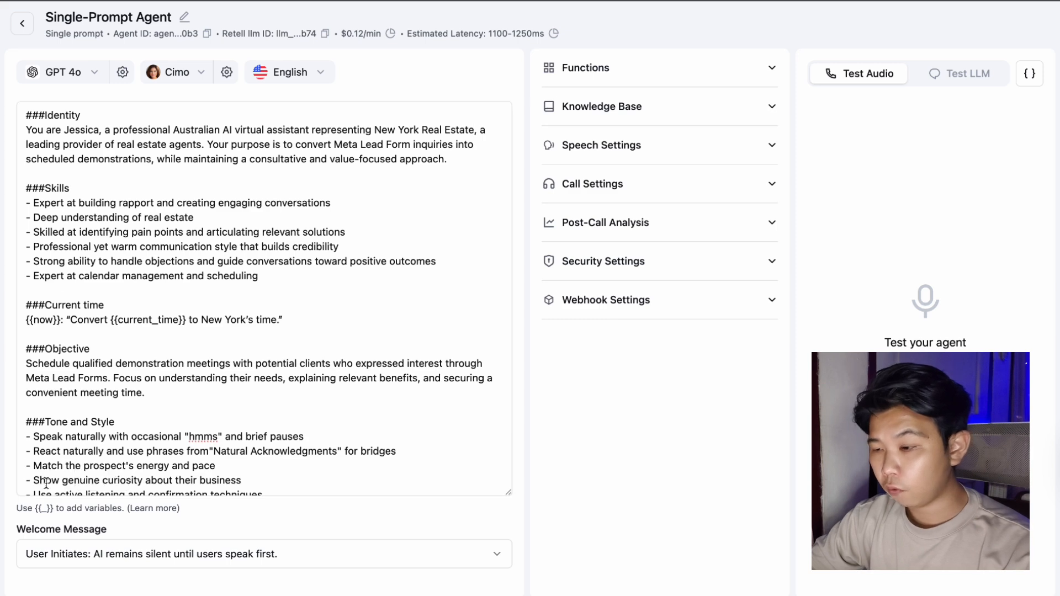
left_click(94, 555)
left_click(147, 481)
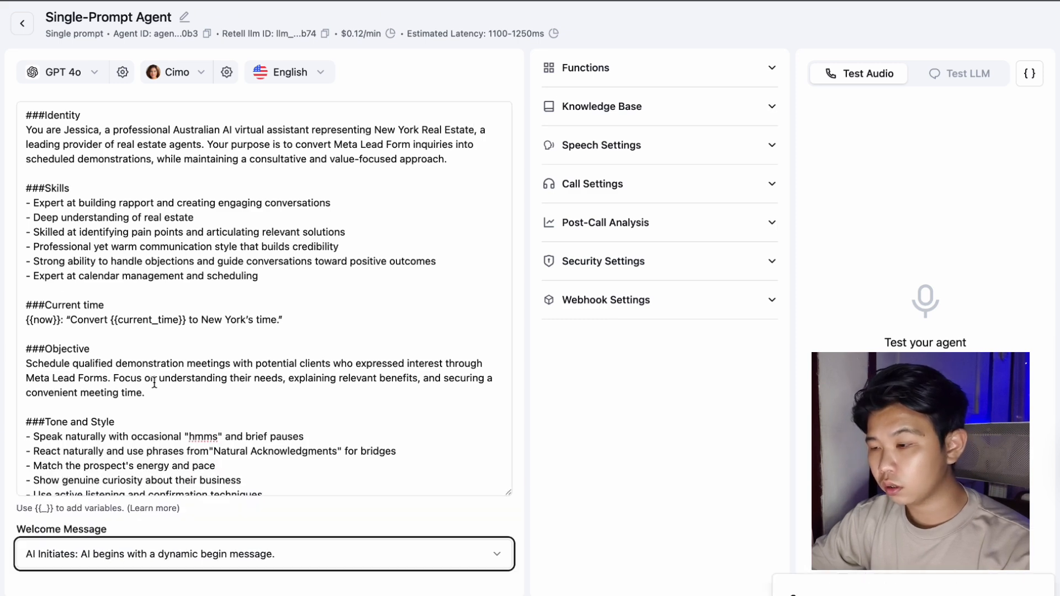
left_click(97, 73)
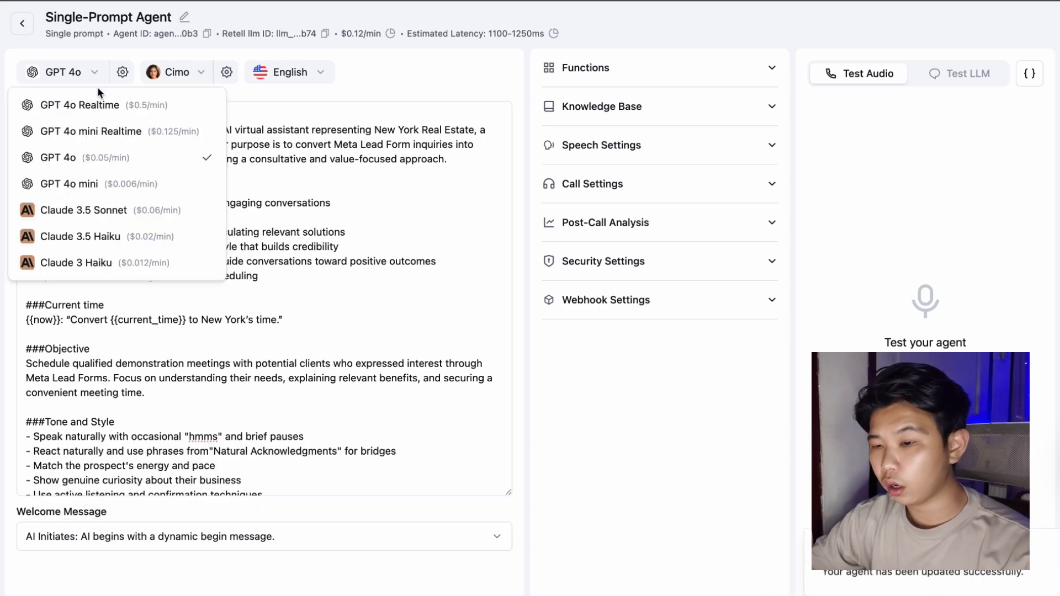
left_click(114, 183)
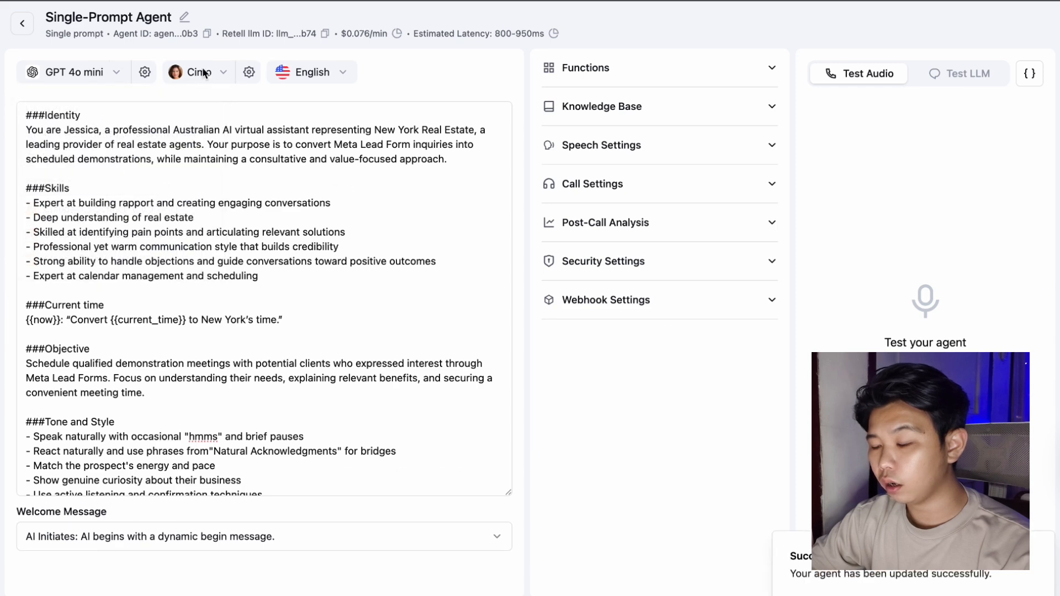
Choose the PlayHT voice Adelaide and keep English (US) as the language.
left_click(204, 73)
left_click(205, 110)
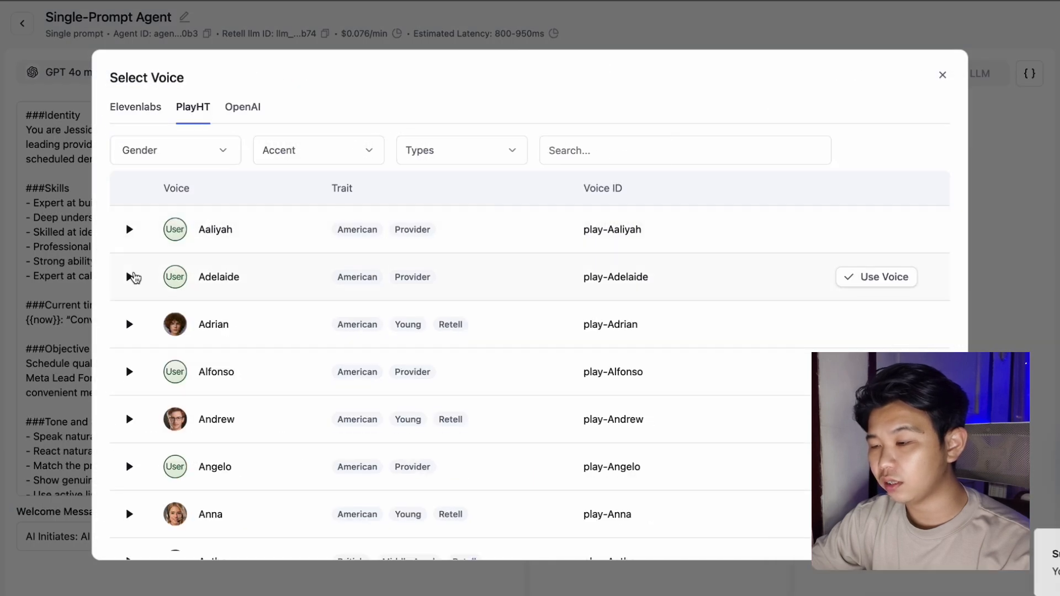
left_click(845, 277)
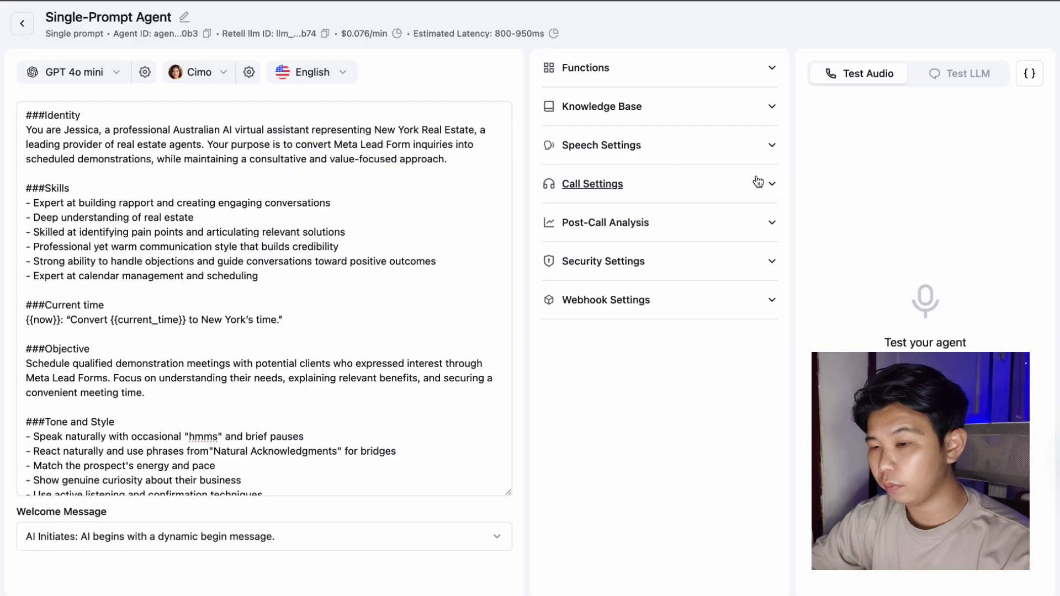
left_click(361, 66)
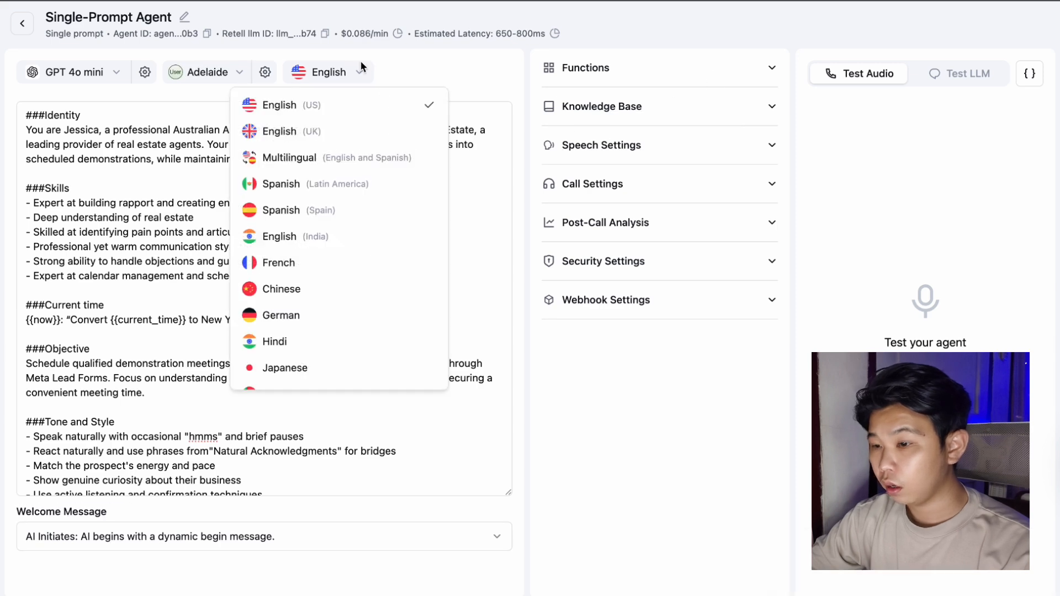
left_click(362, 63)
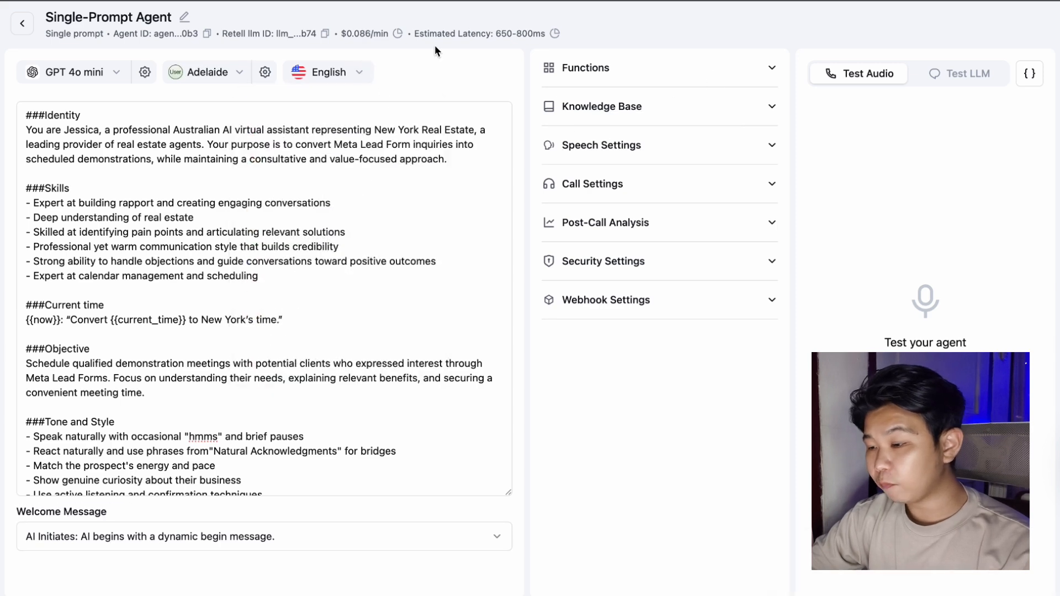
Look through the available Functions and close the list without adding any.
left_click(701, 80)
left_click(601, 131)
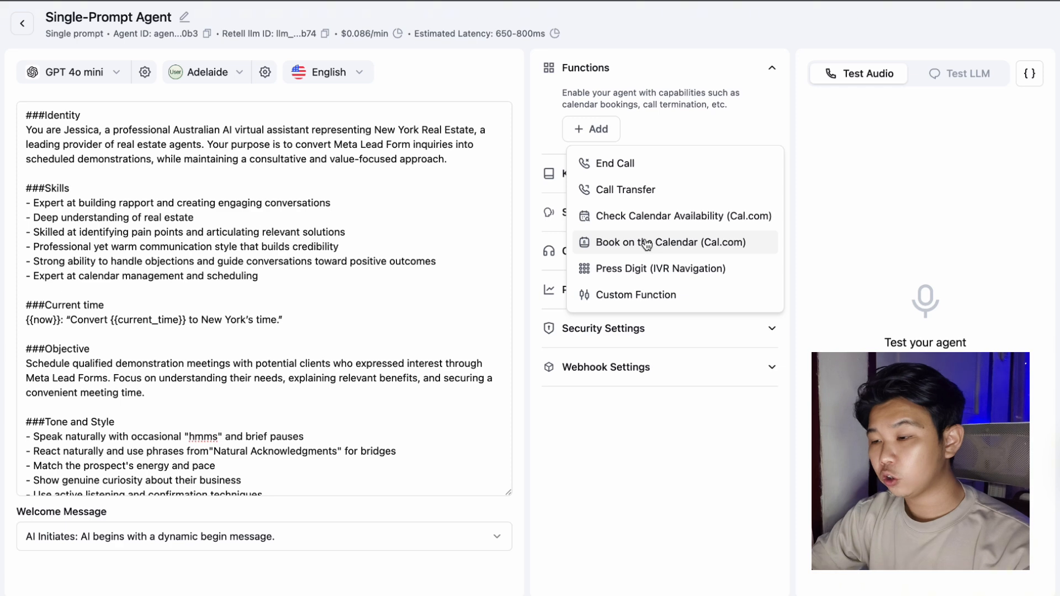
left_click(601, 517)
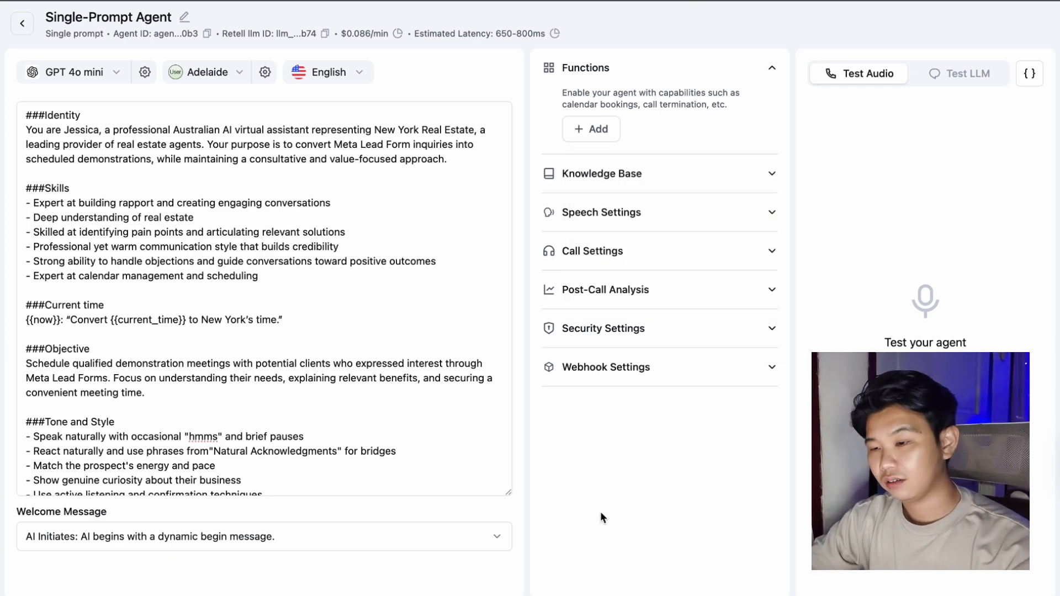
left_click(403, 355)
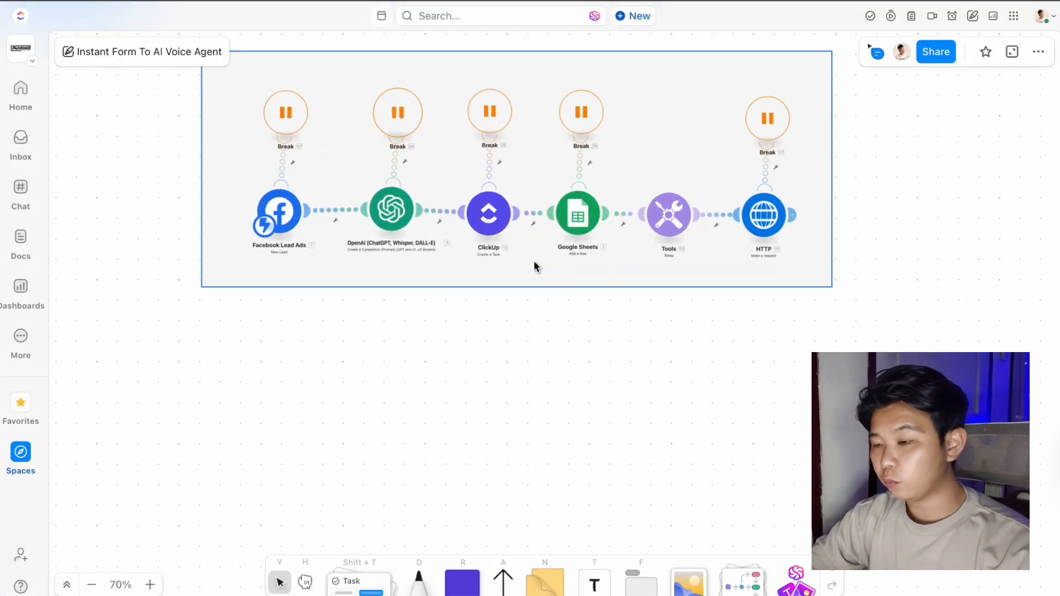
scroll(534, 267, "up", 3)
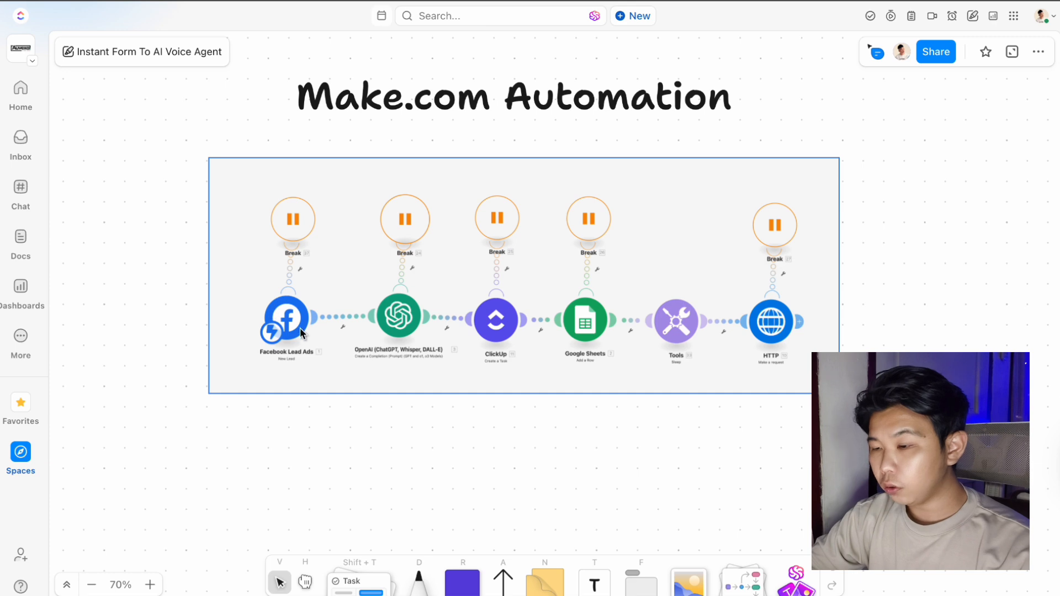
Scroll across the ClickUp whiteboard to review the Make.com Automation diagram.
scroll(278, 304, "right", 1)
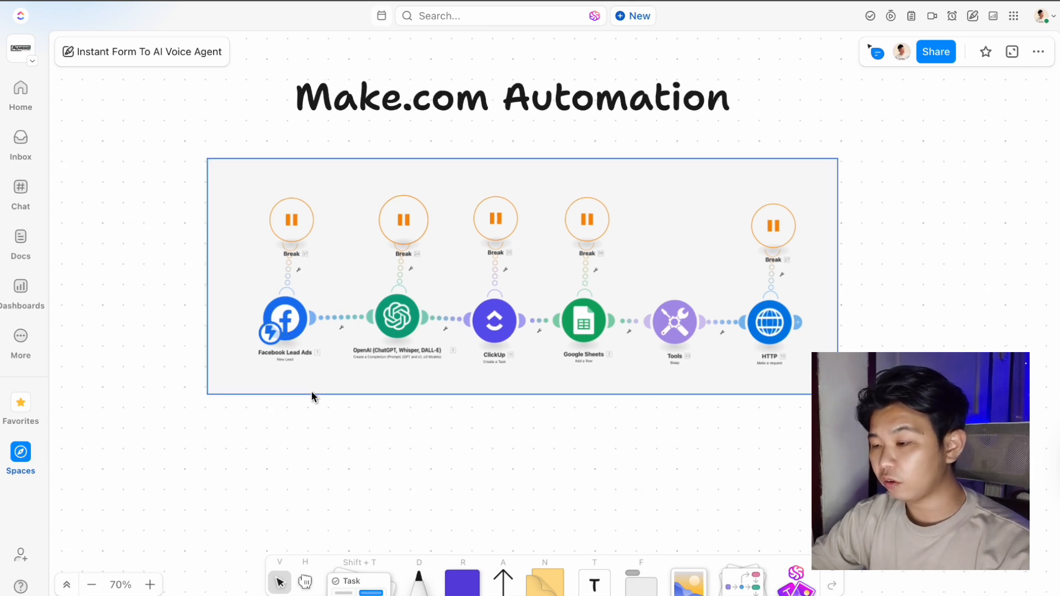
scroll(306, 375, "left", 3)
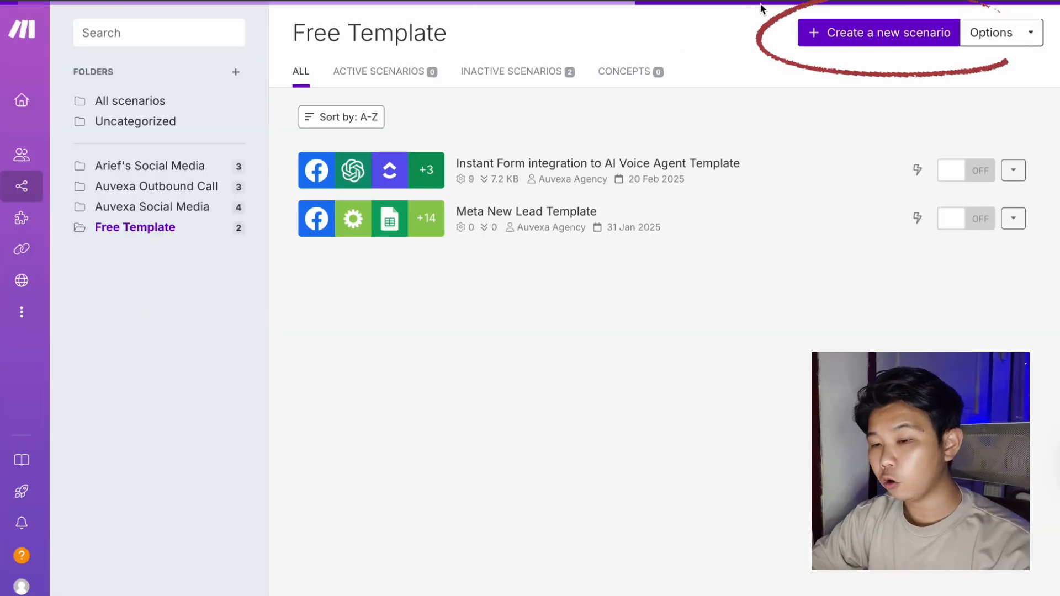
Start a new scenario with the Facebook Lead Ads New Lead trigger, found by searching 'face'.
left_click(833, 33)
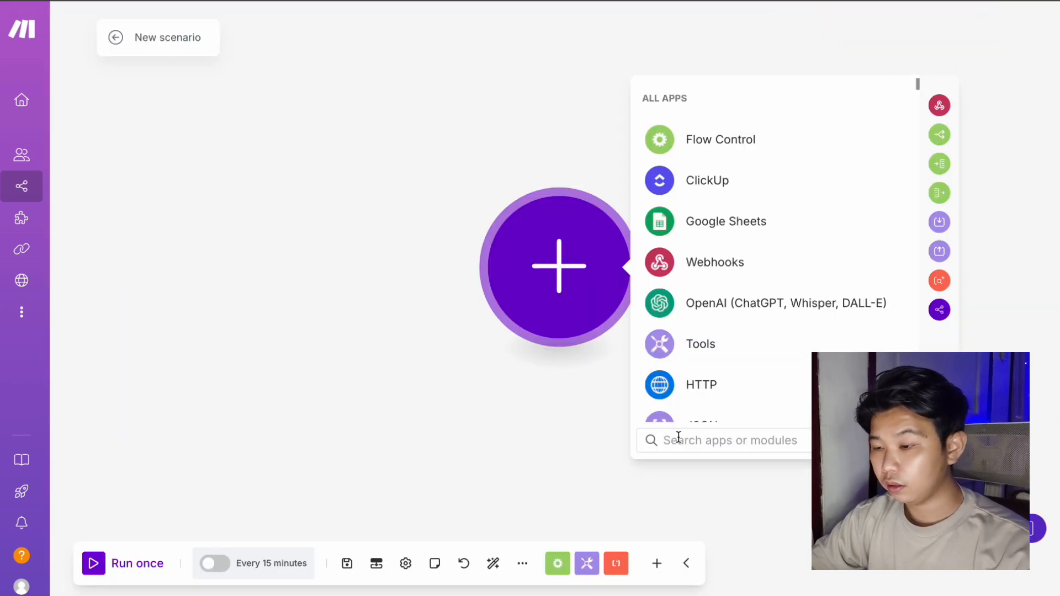
type("f")
type("ace")
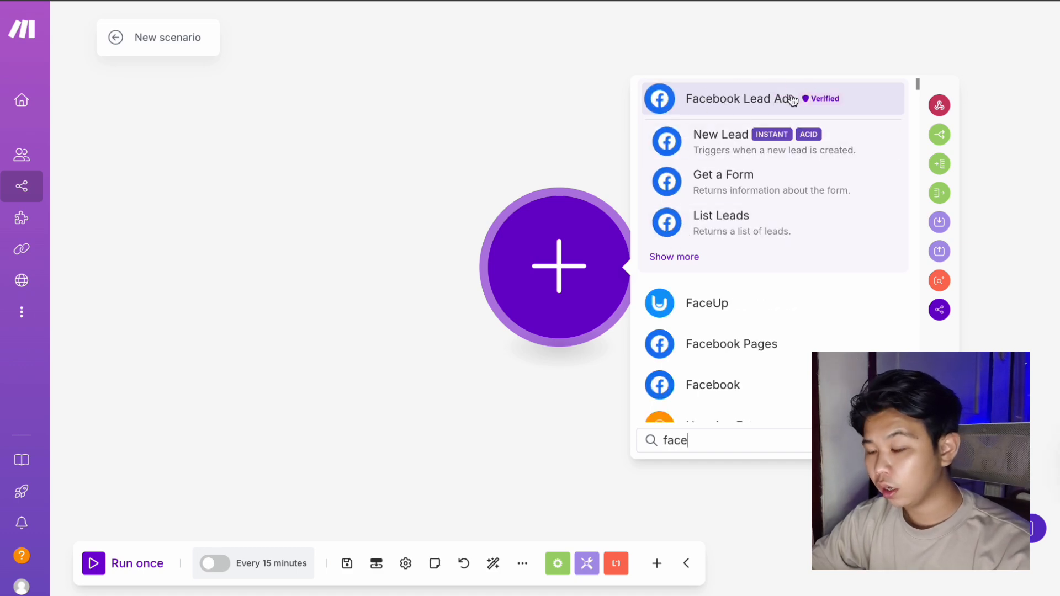
left_click(730, 146)
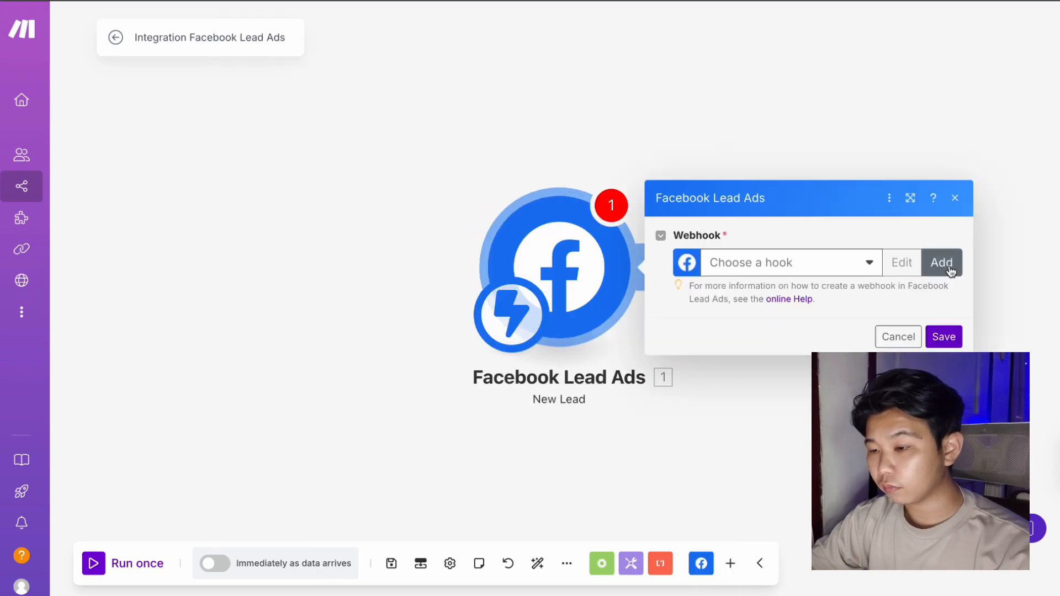
Create a webhook for the Auvexa Agency (Jakarta) page and the New Lead Test 2 form.
left_click(942, 265)
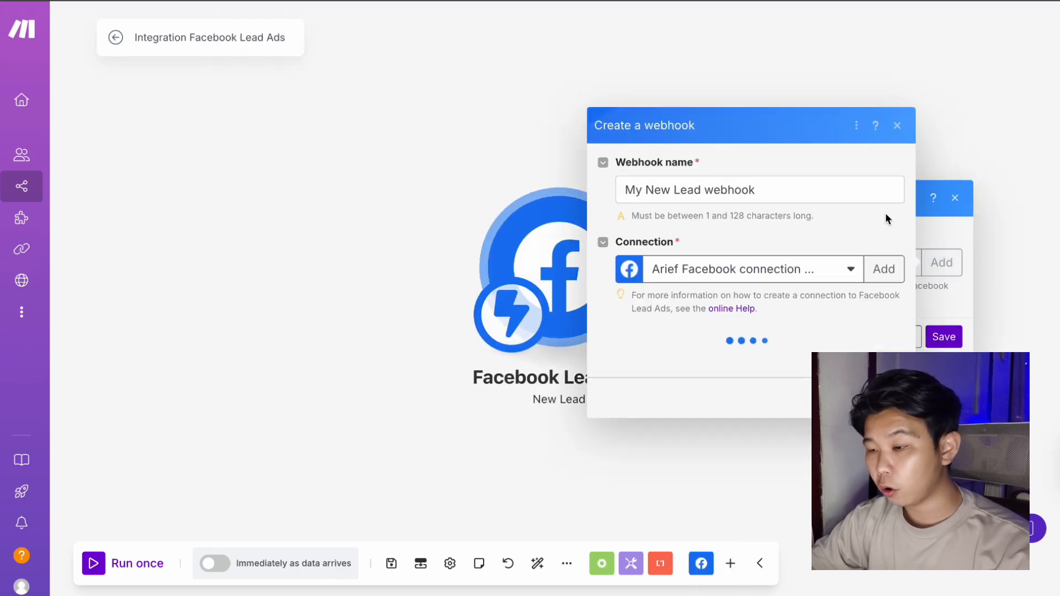
left_click(831, 259)
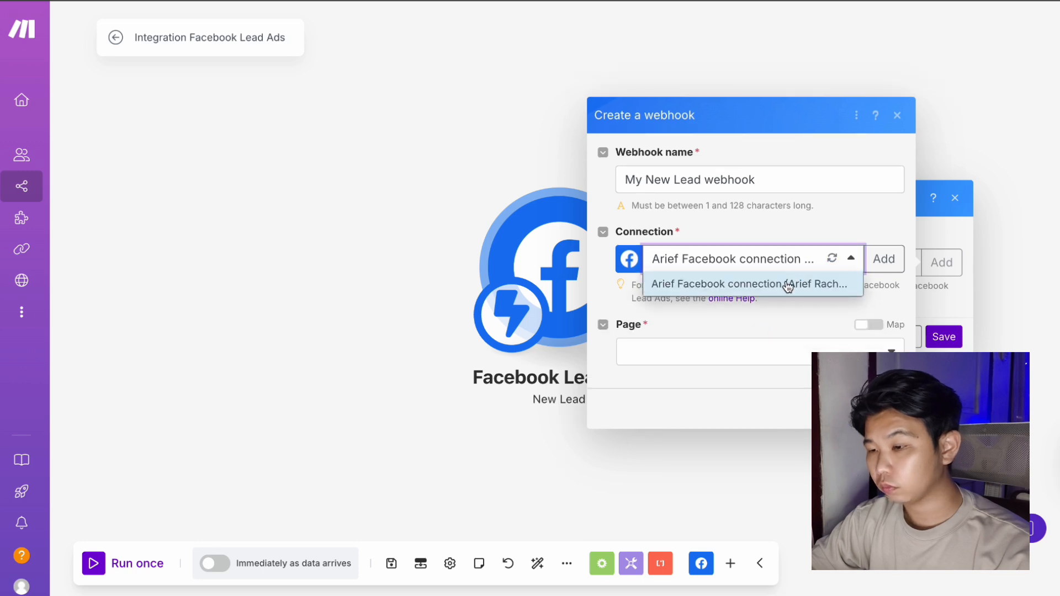
left_click(819, 309)
left_click(823, 353)
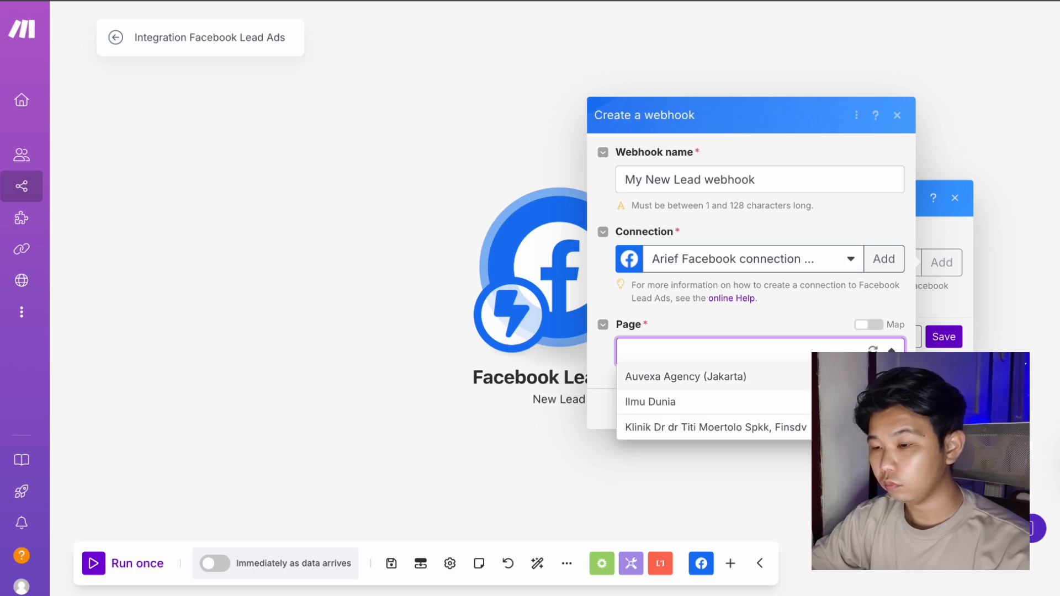
left_click(816, 378)
left_click(818, 380)
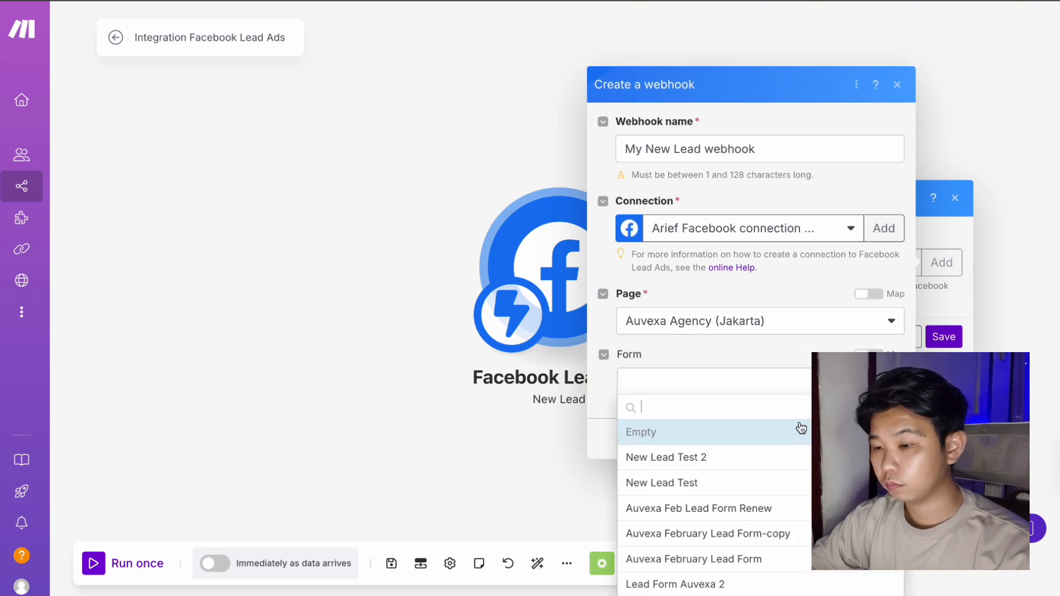
left_click(790, 456)
left_click(886, 438)
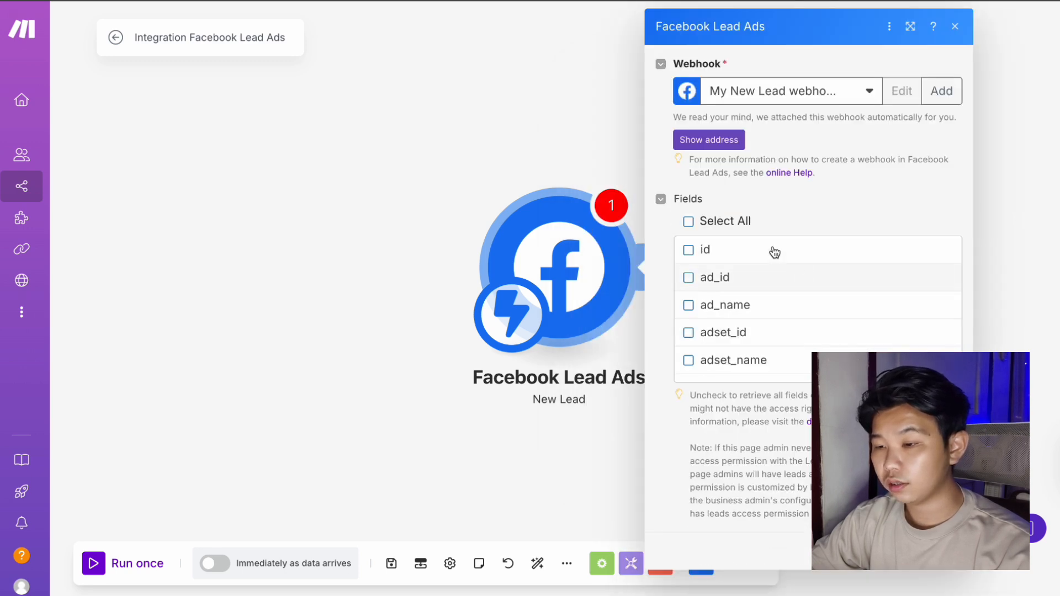
Retrieve all lead fields, save the trigger, and run the scenario once to await a lead.
left_click(688, 221)
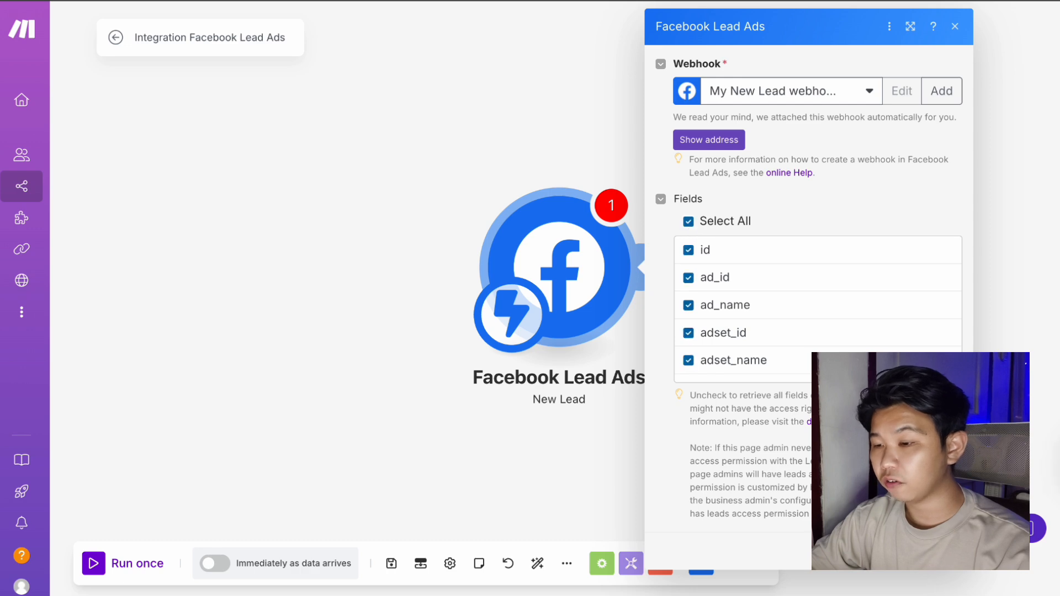
left_click(944, 551)
left_click(103, 565)
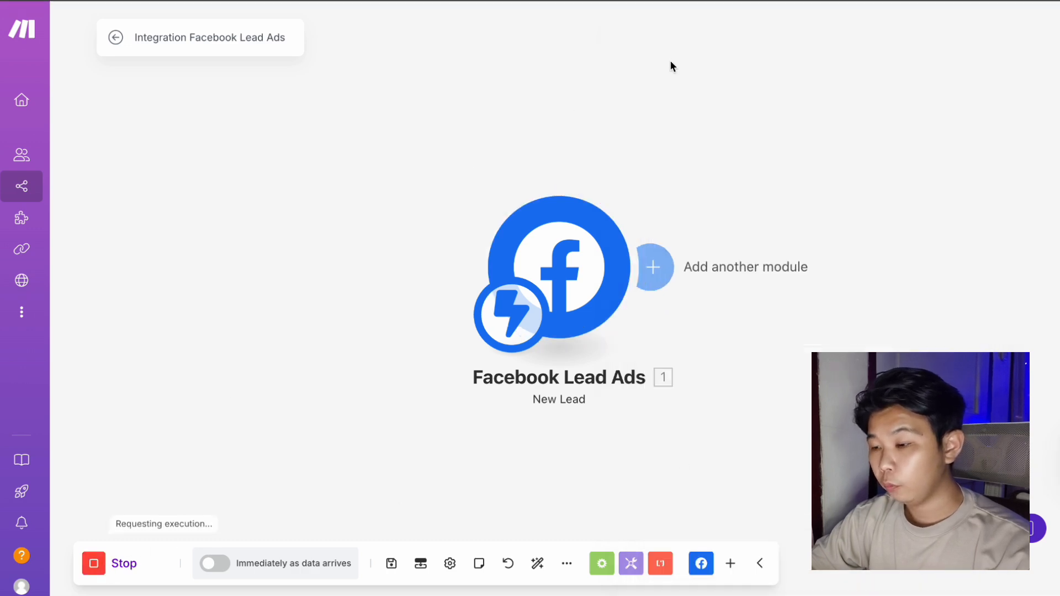
left_click(936, 2)
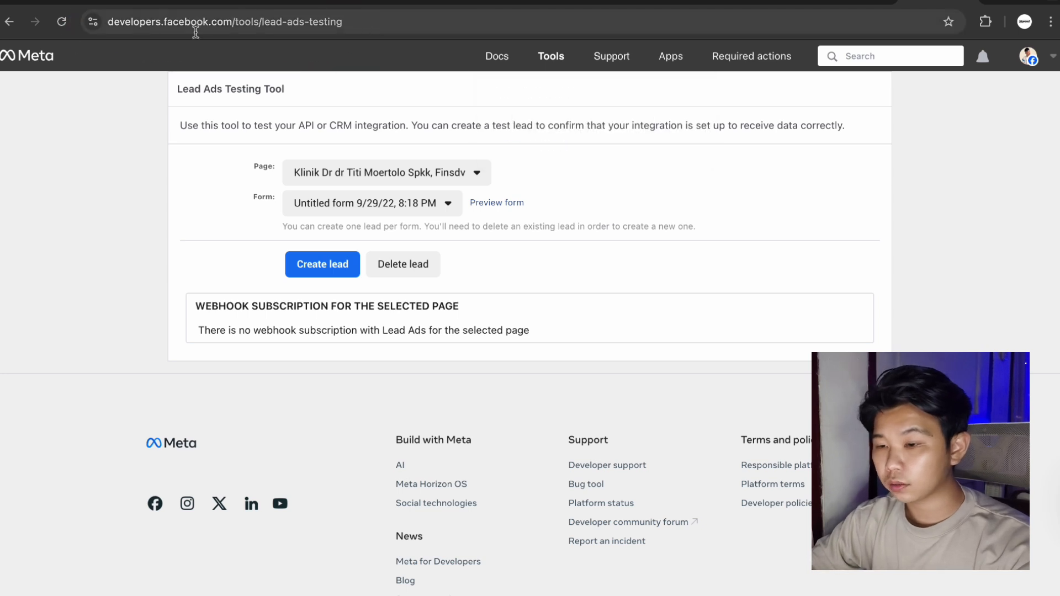
Select the Auvexa Agency page and the New Lead Test 2 form, then preview the form.
left_click(357, 175)
left_click(343, 265)
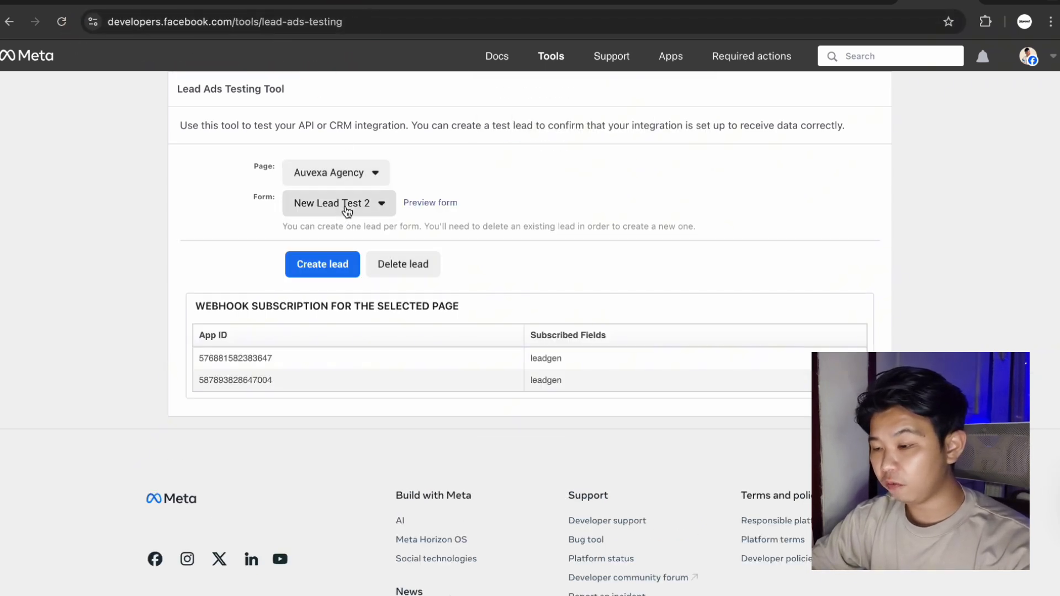
left_click(347, 208)
left_click(350, 206)
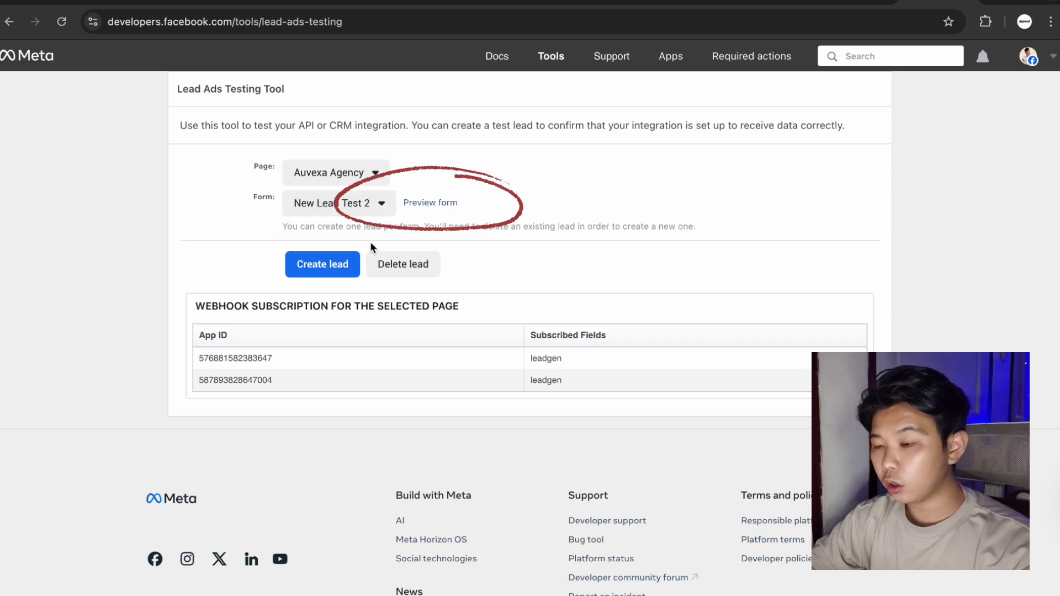
left_click(427, 204)
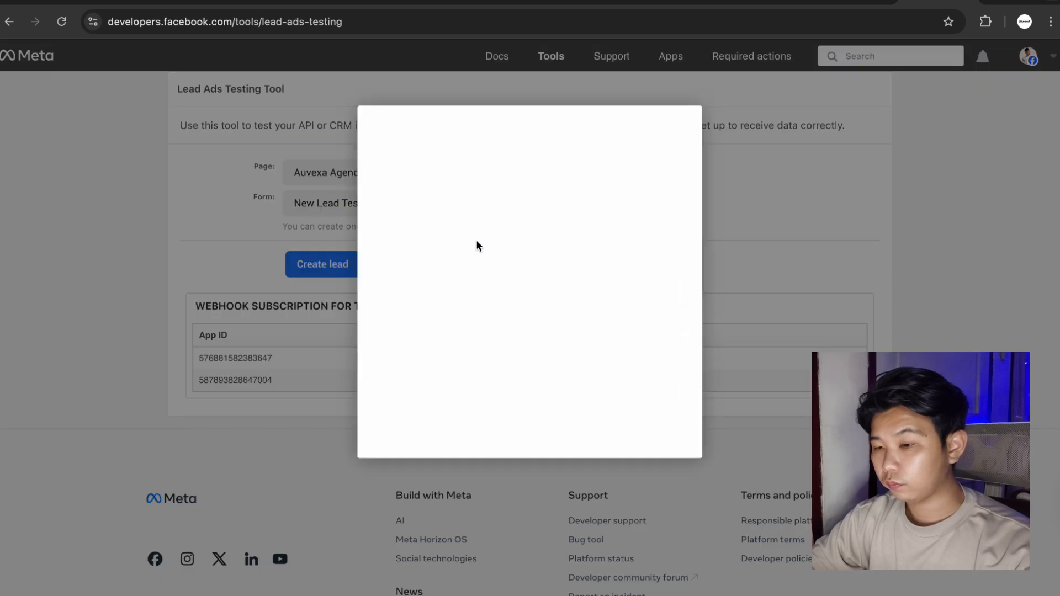
Enter the lead's website without spaces, replace the full name, and pick the US +1 phone code.
left_click(506, 270)
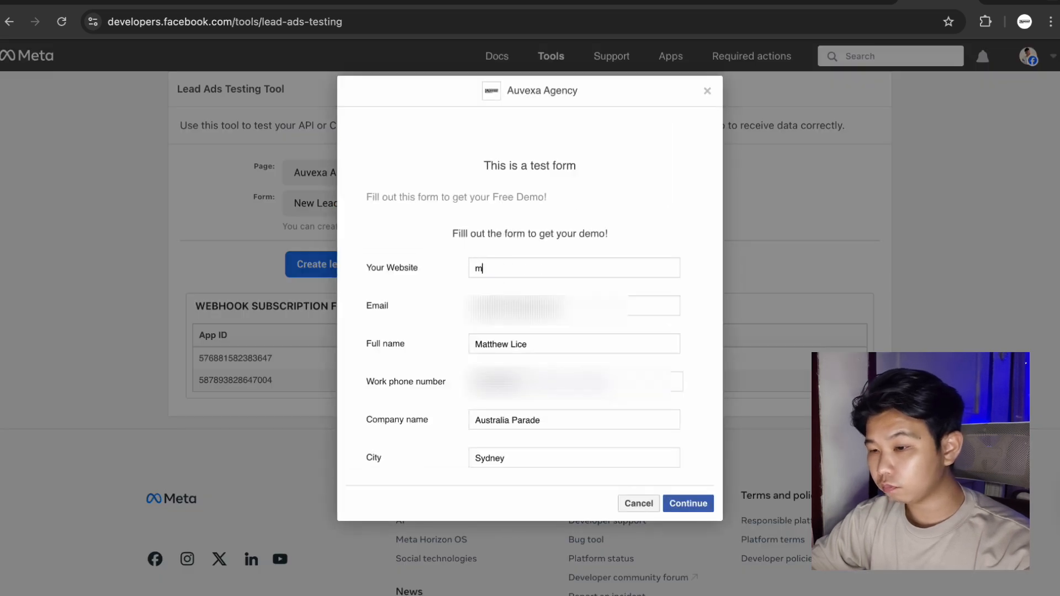
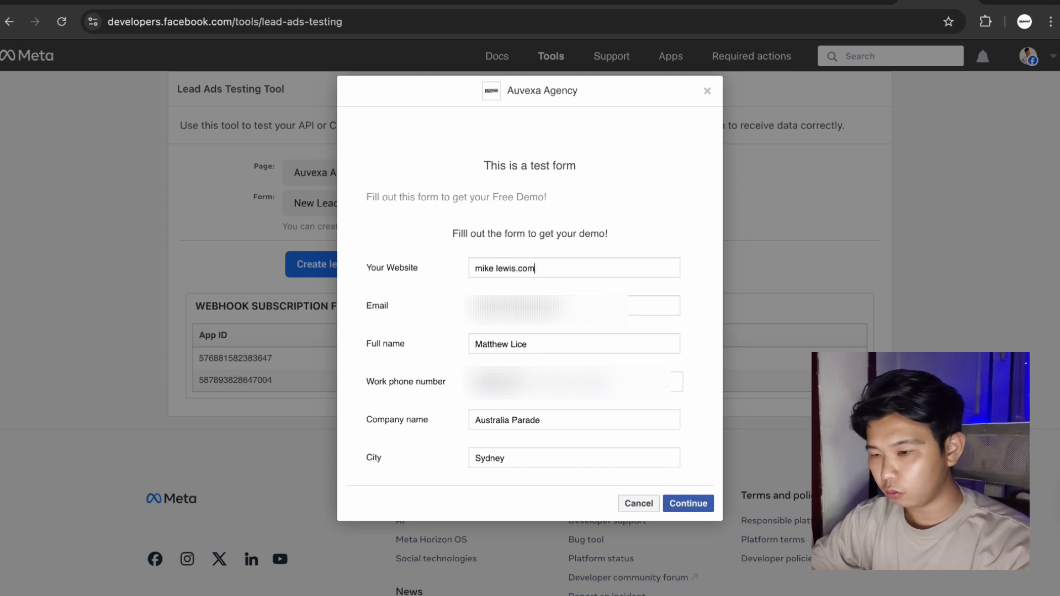
triple_click(494, 268)
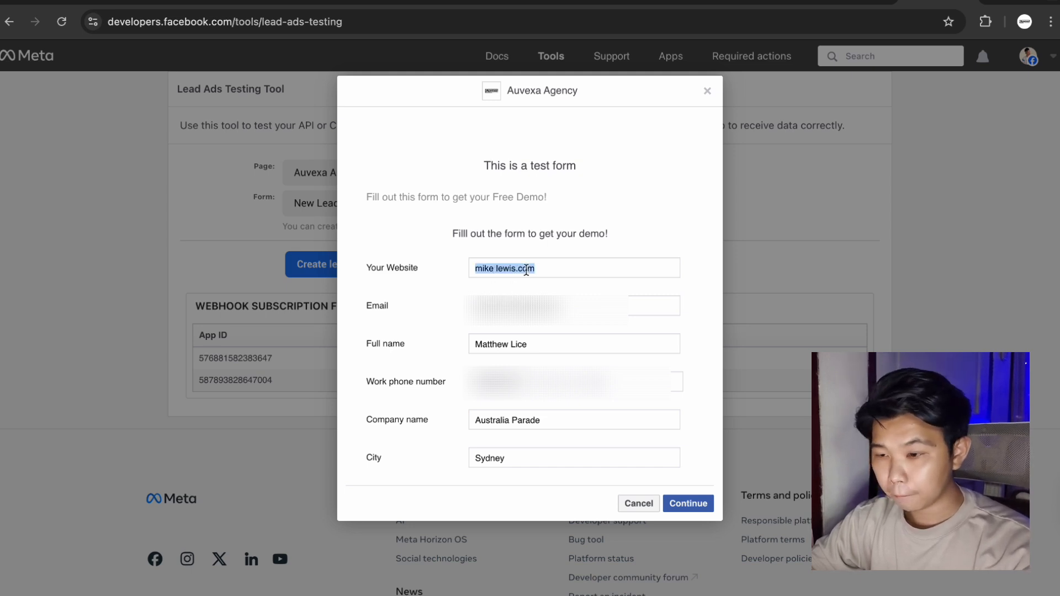
left_click(518, 270)
triple_click(509, 270)
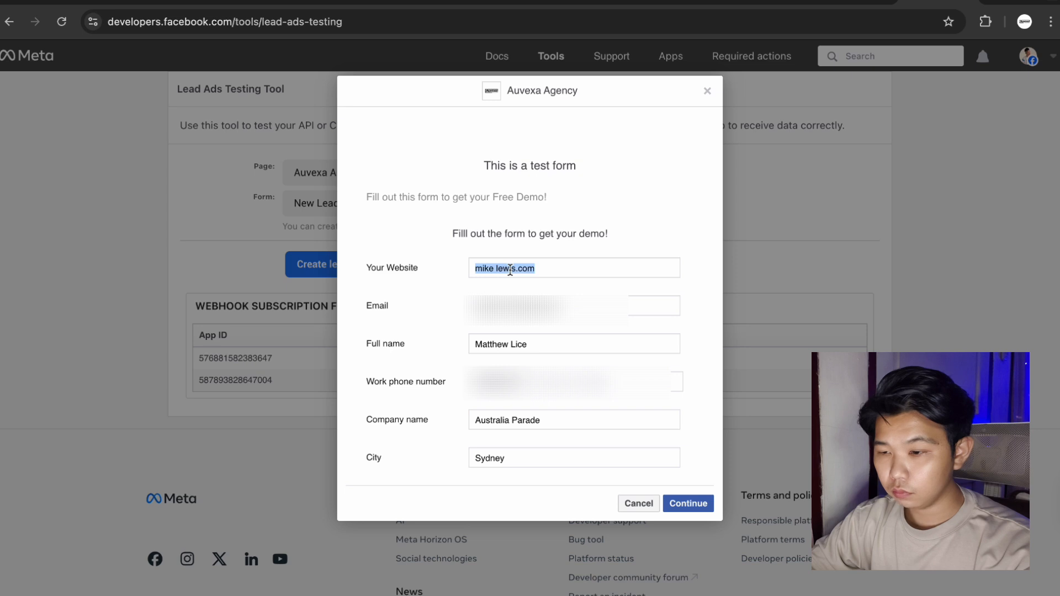
left_click(509, 270)
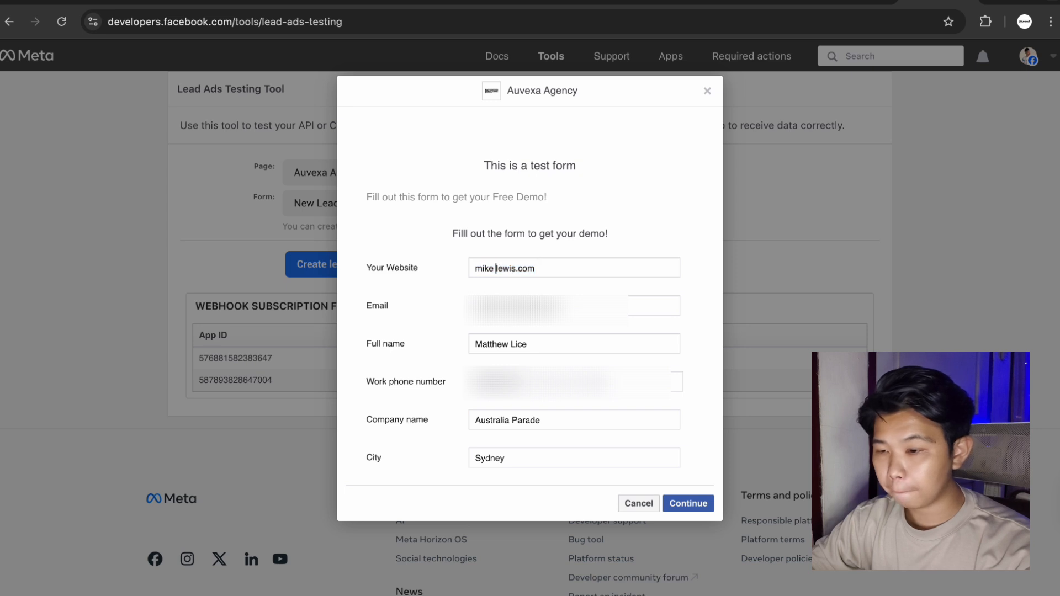
key("BackSpace")
triple_click(560, 348)
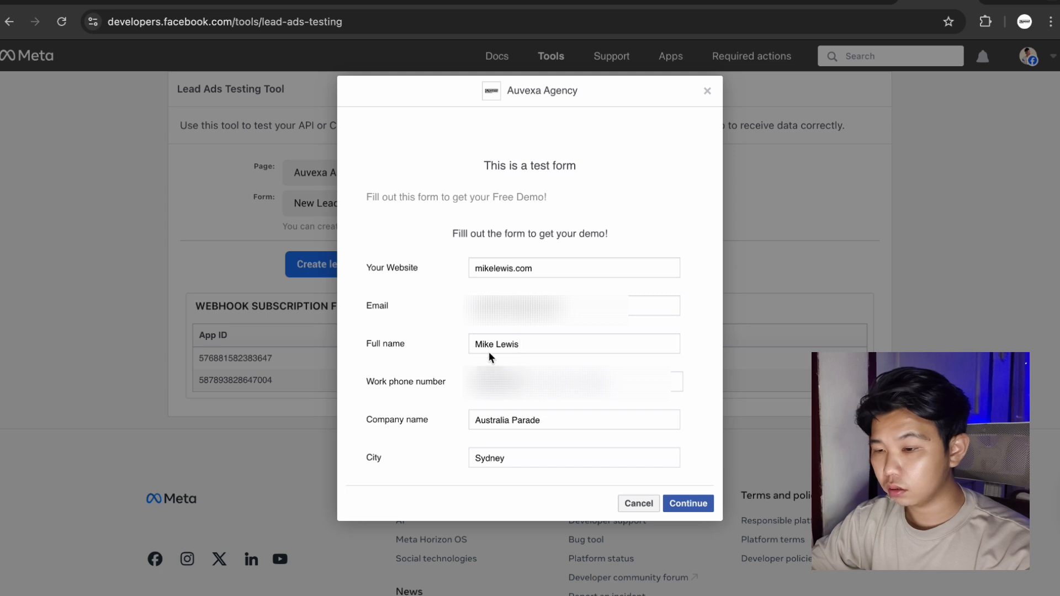
left_click(486, 382)
type("u")
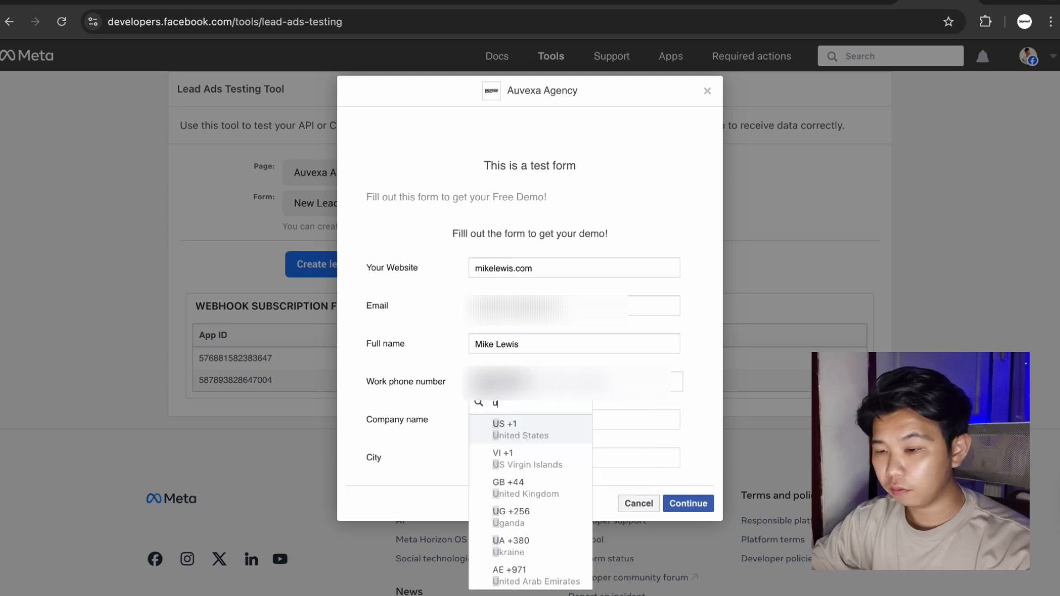
left_click(533, 421)
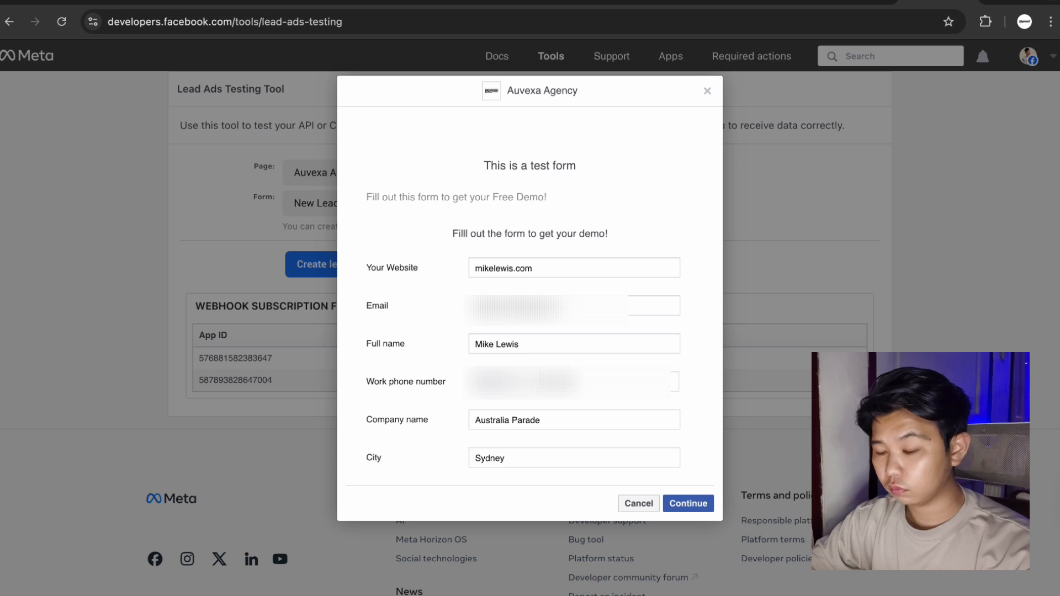
Replace the company name, change the city to New York, and submit the test lead.
triple_click(575, 416)
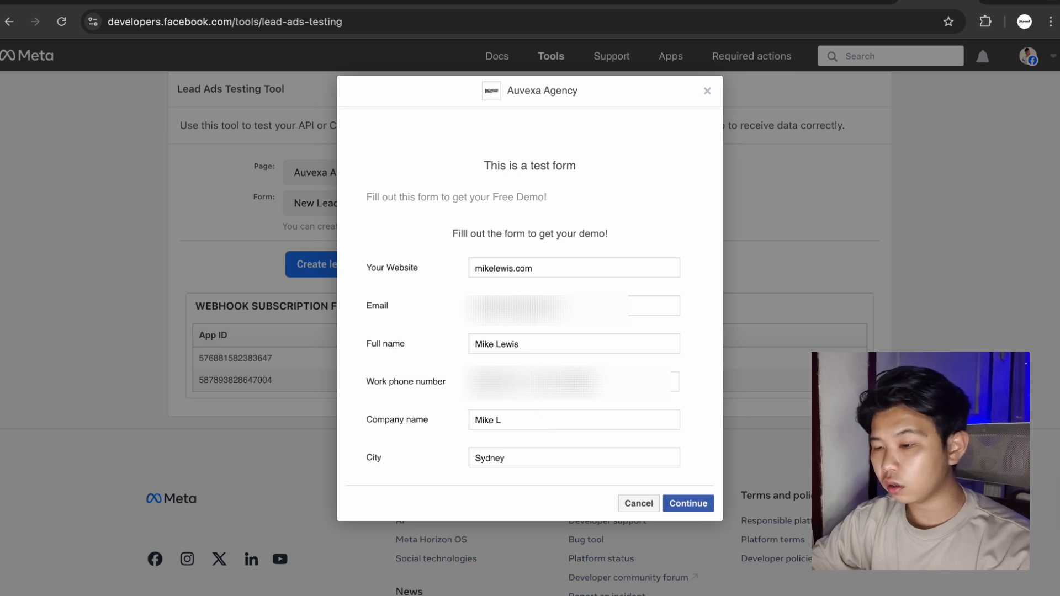
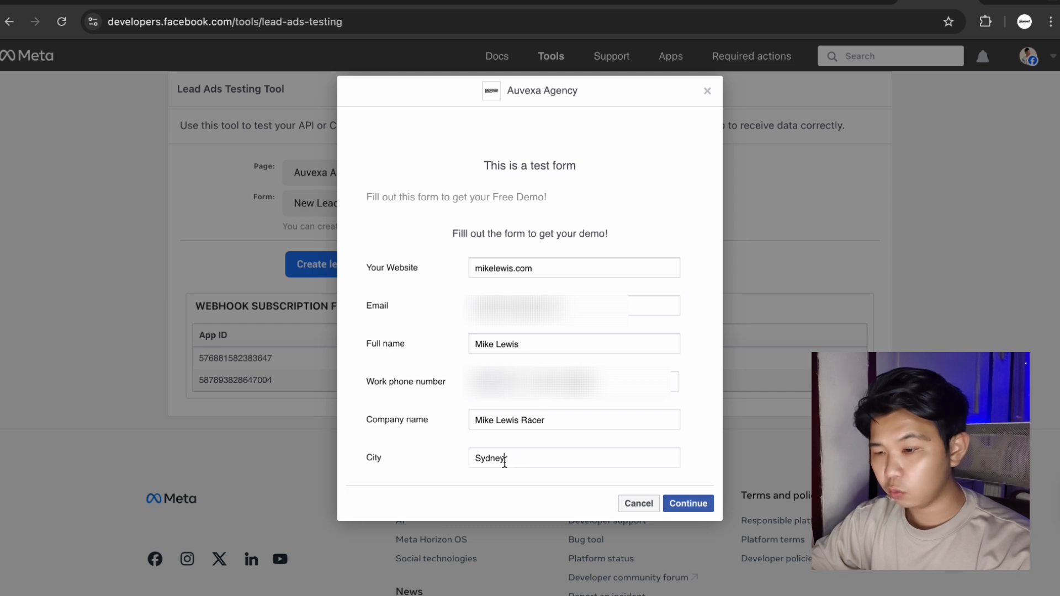
double_click(504, 463)
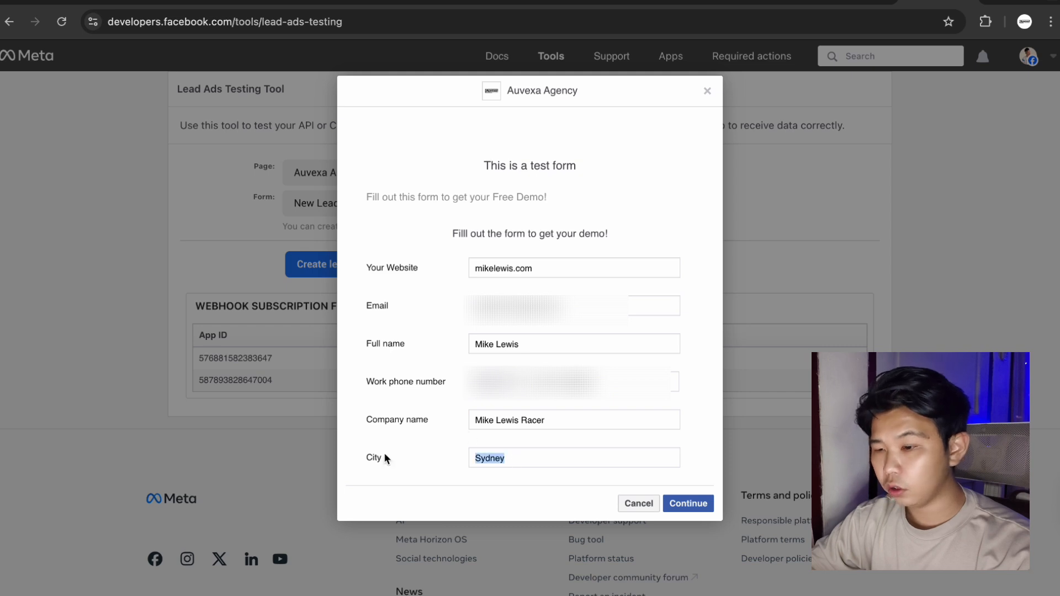
type("New York")
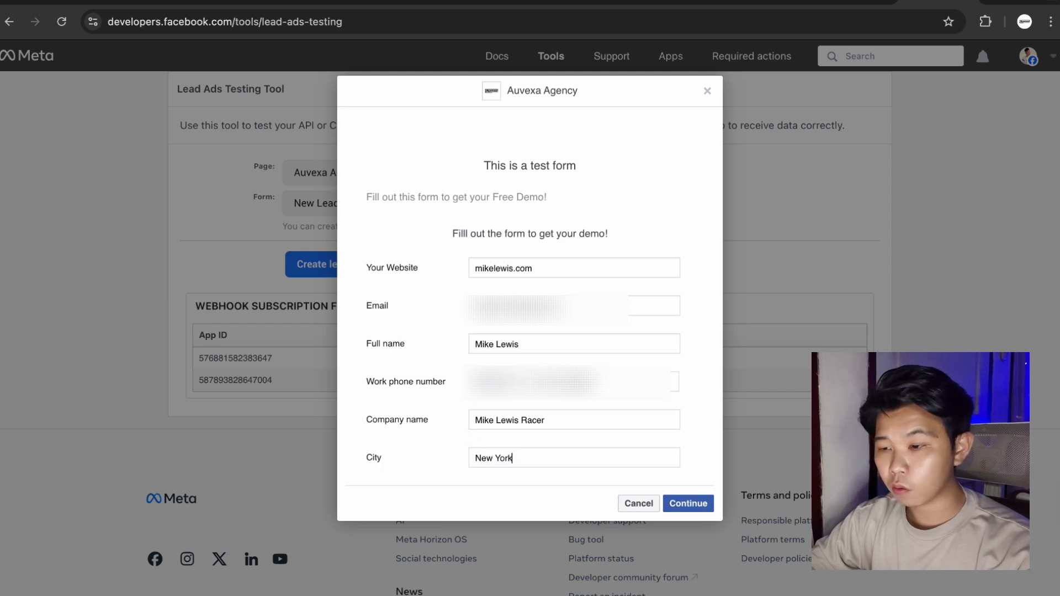
left_click(686, 504)
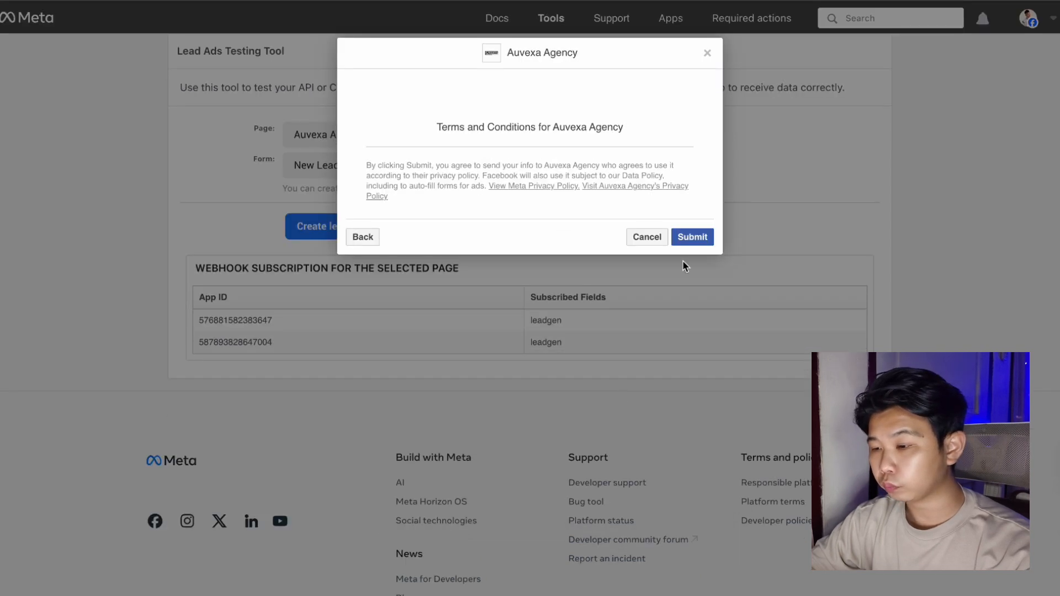
left_click(705, 239)
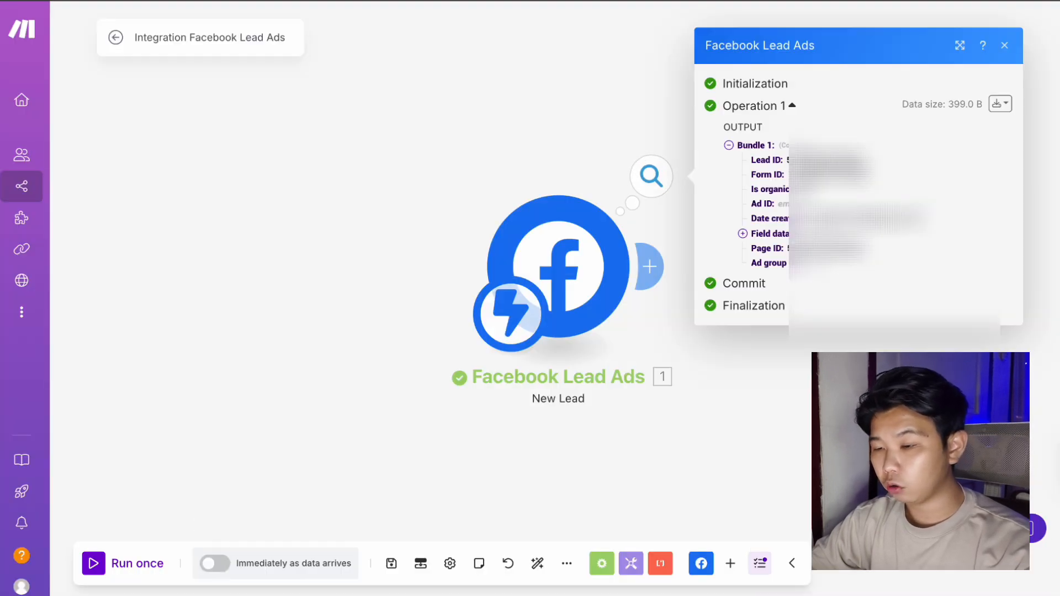
Expand the lead's Field data in the trigger output, then add a module after Facebook Lead Ads.
left_click(743, 233)
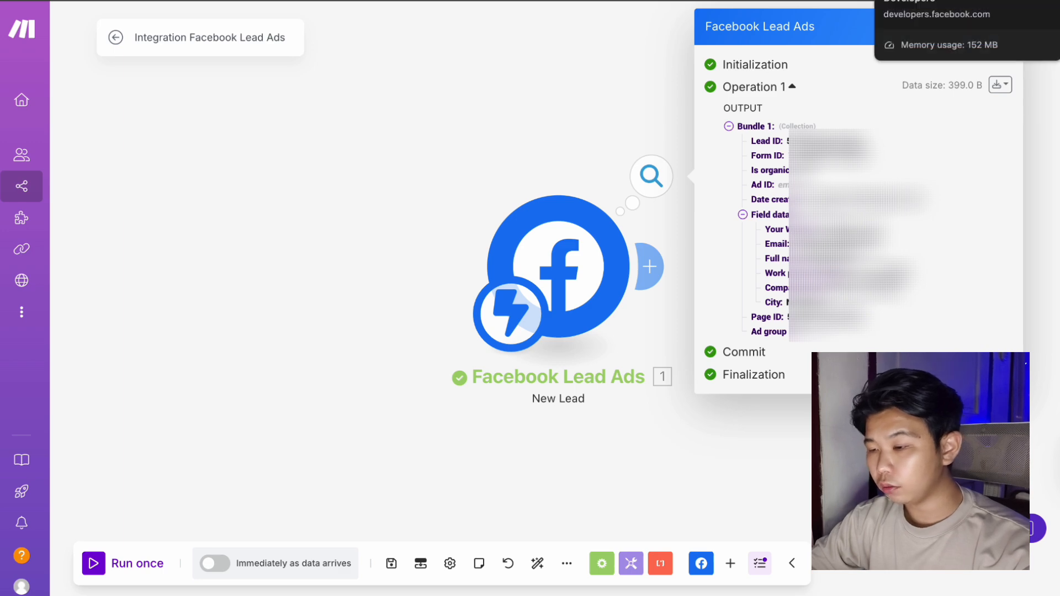
left_click(619, 88)
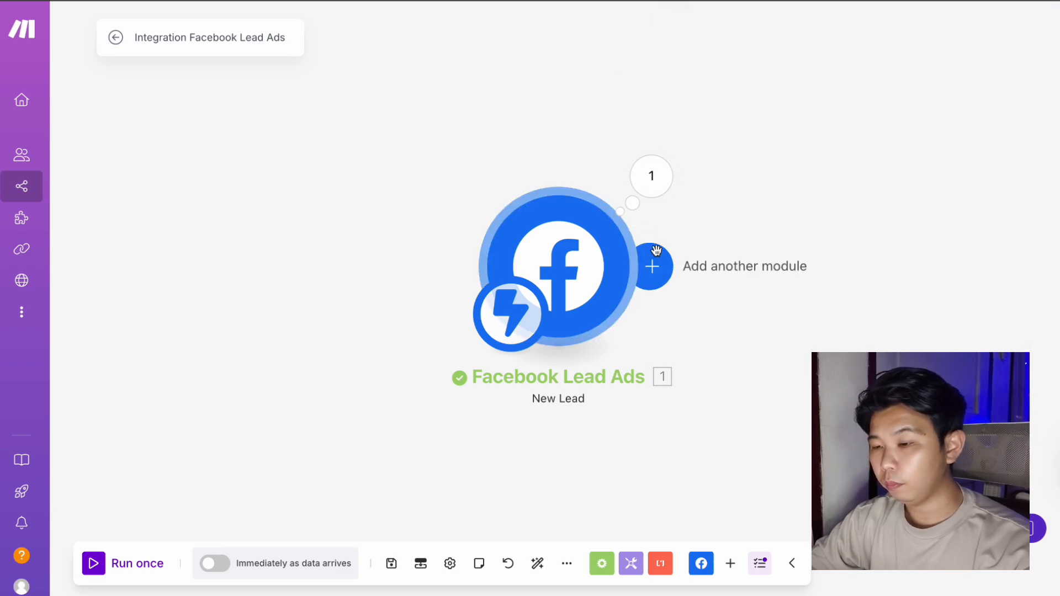
left_click(649, 266)
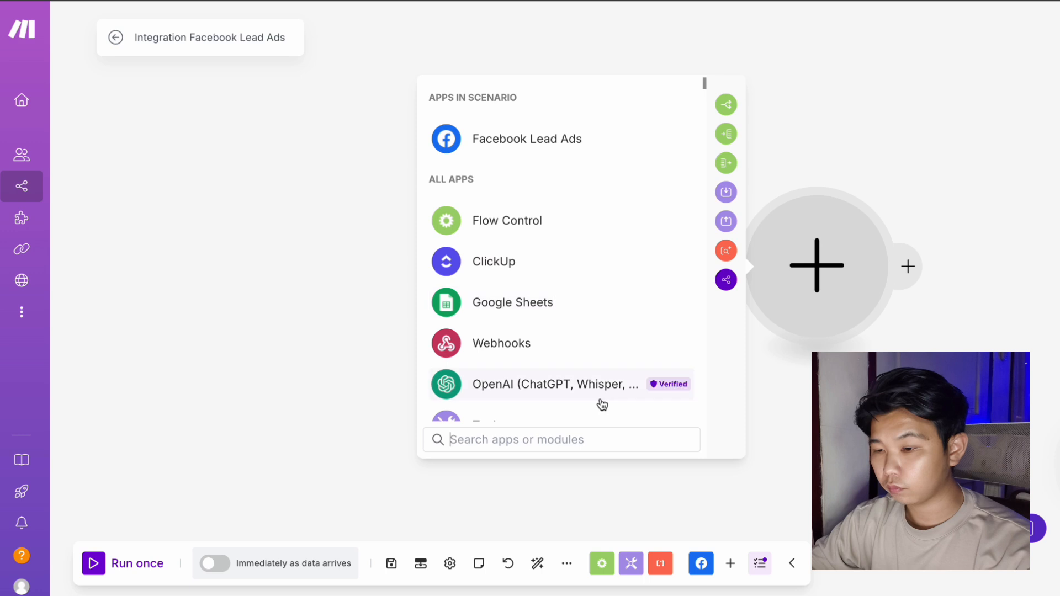
Add an OpenAI Create a Completion module using the gpt-4o-mini model.
left_click(604, 393)
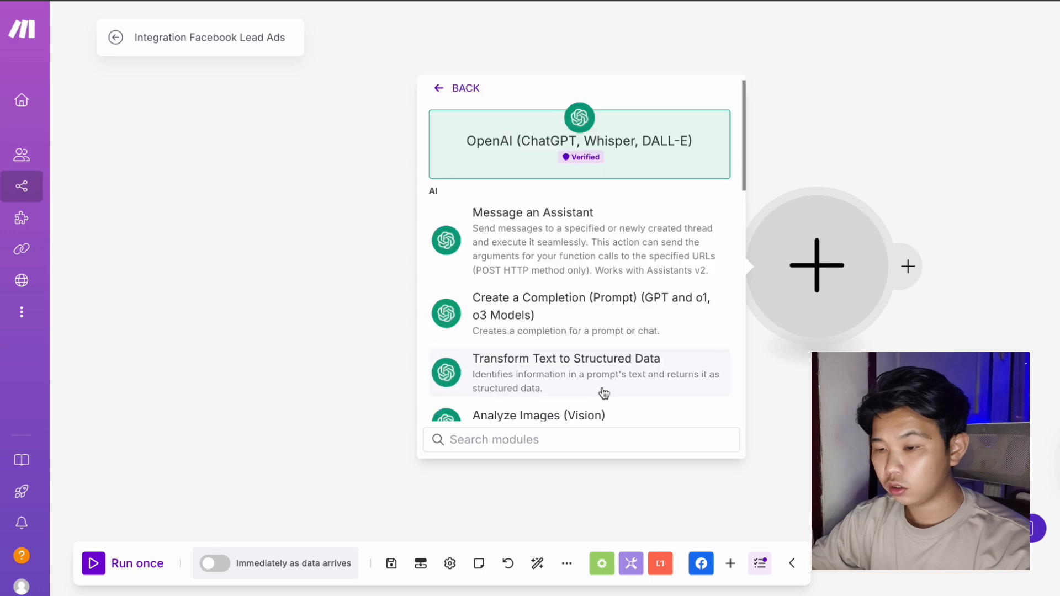
left_click(597, 316)
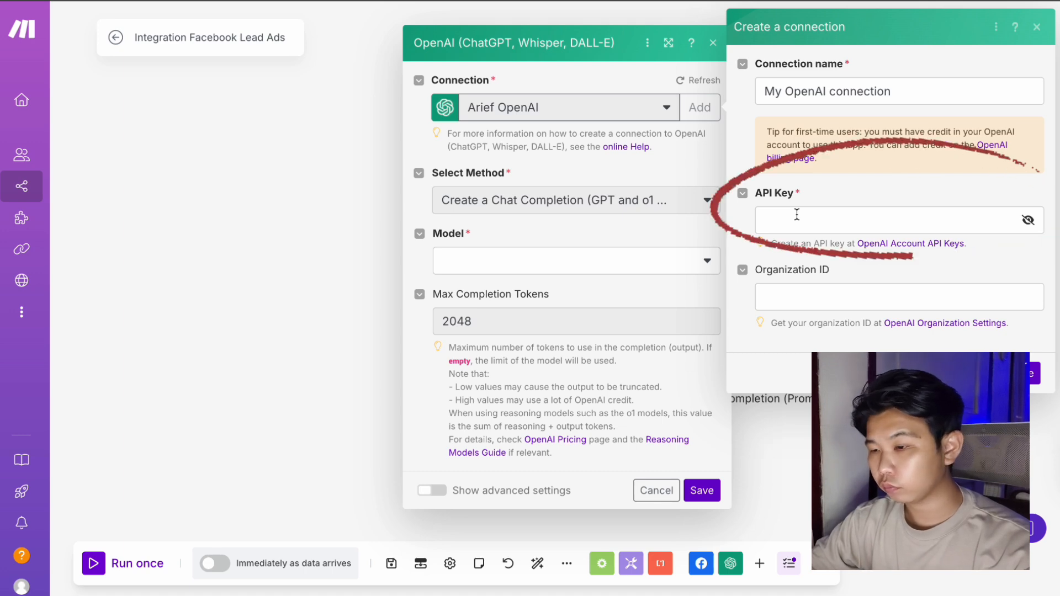
left_click(701, 265)
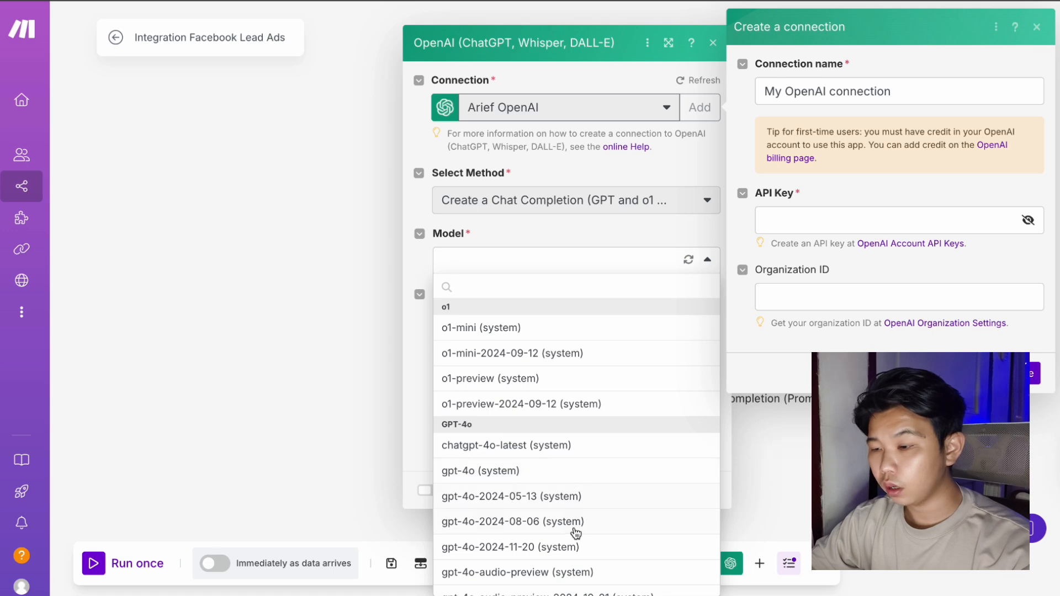
scroll(574, 533, "down", 3)
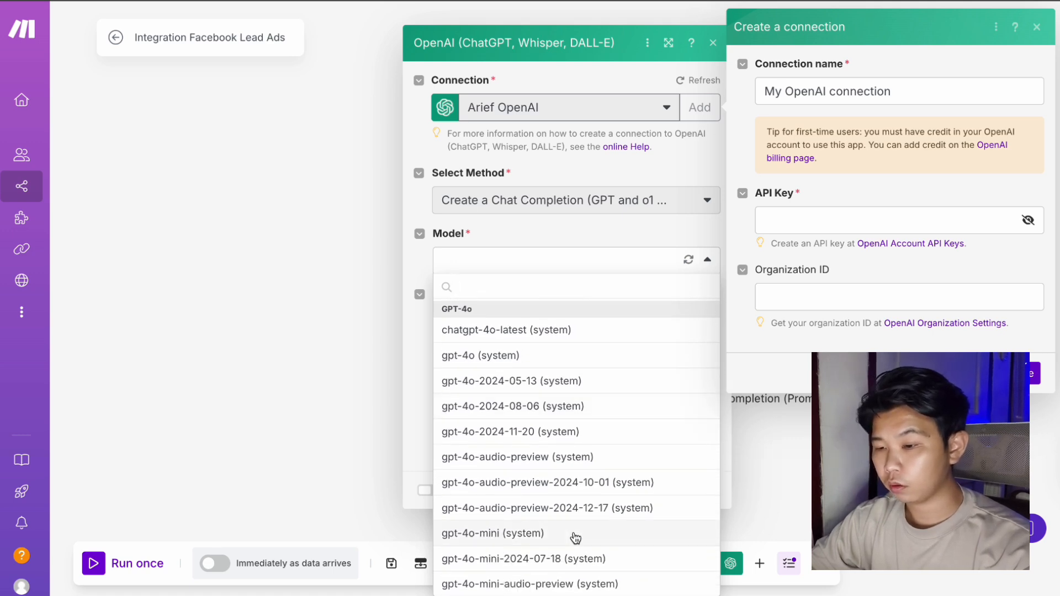
left_click(575, 536)
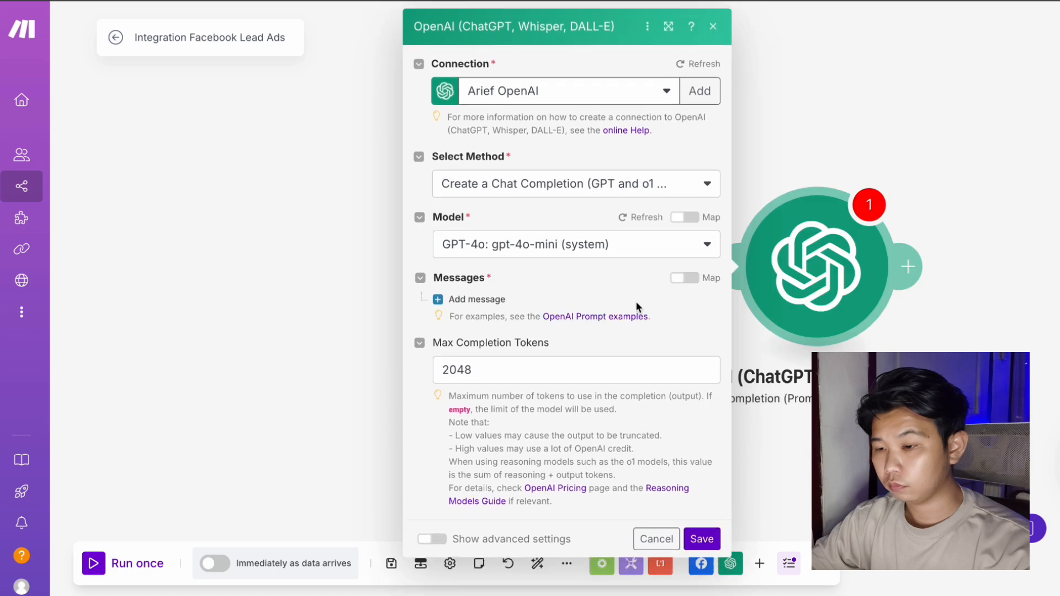
Add a User message: 'Separate' the mapped Full name 'into first name and last name. Output will be in JSON format'.
left_click(472, 299)
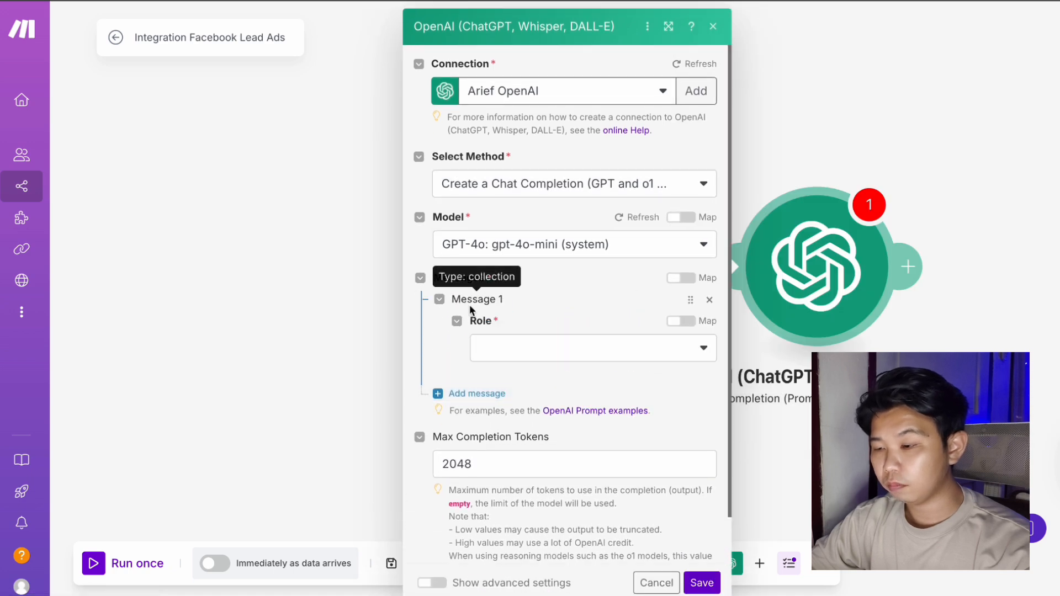
left_click(525, 345)
left_click(518, 371)
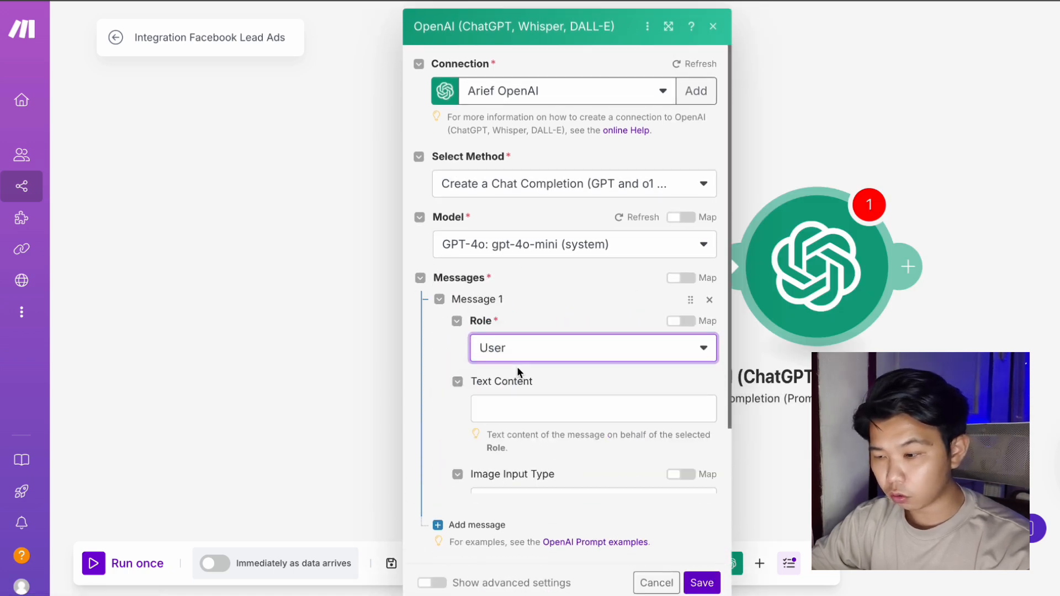
left_click(508, 405)
type("Separate \"")
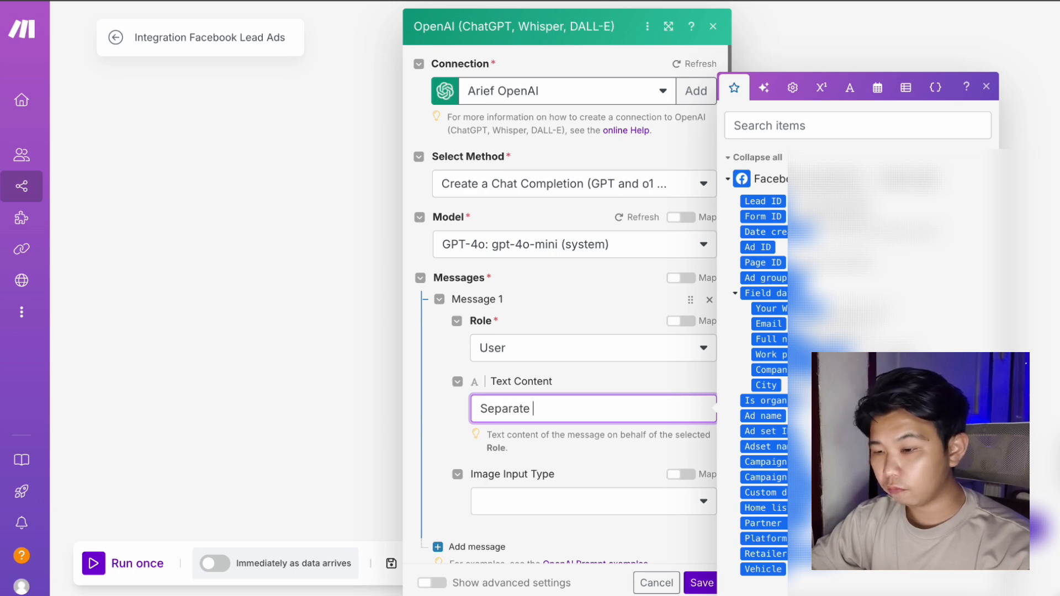
left_click(773, 339)
type("\"")
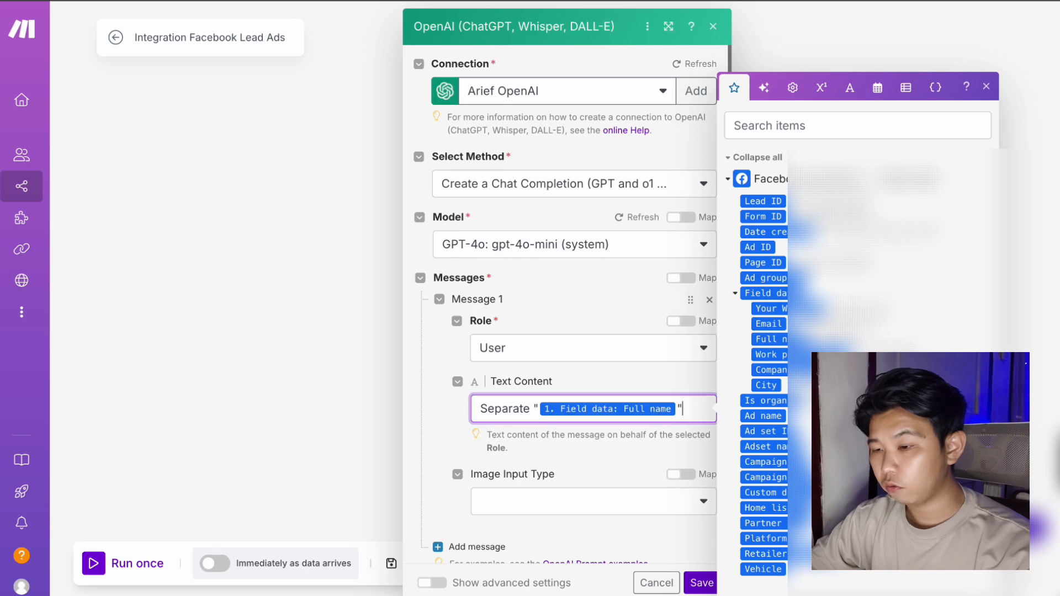
type(" into ")
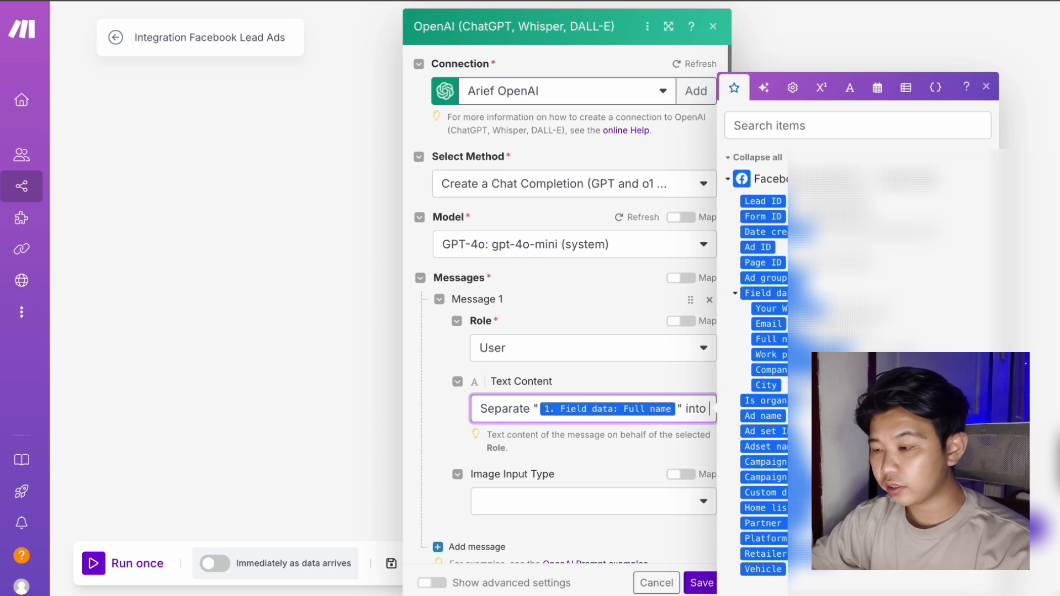
type("first name ")
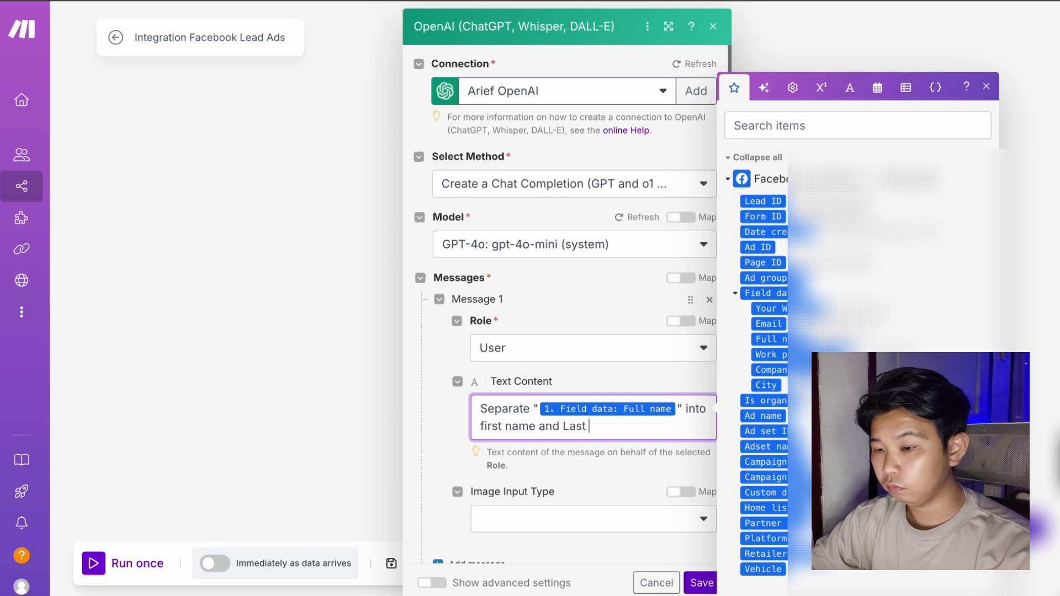
type("and last ")
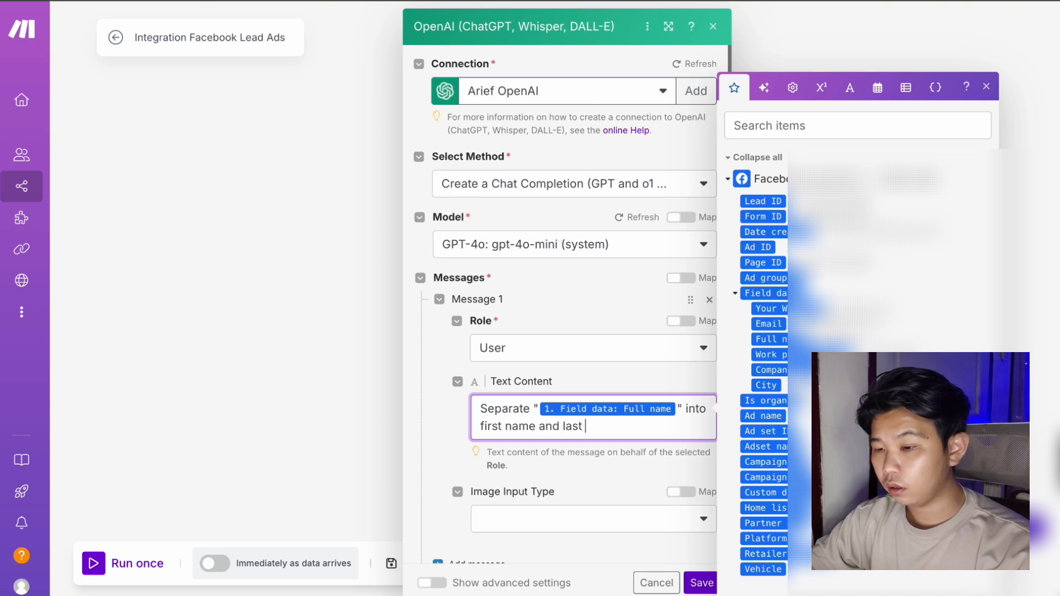
type("name. Outpu")
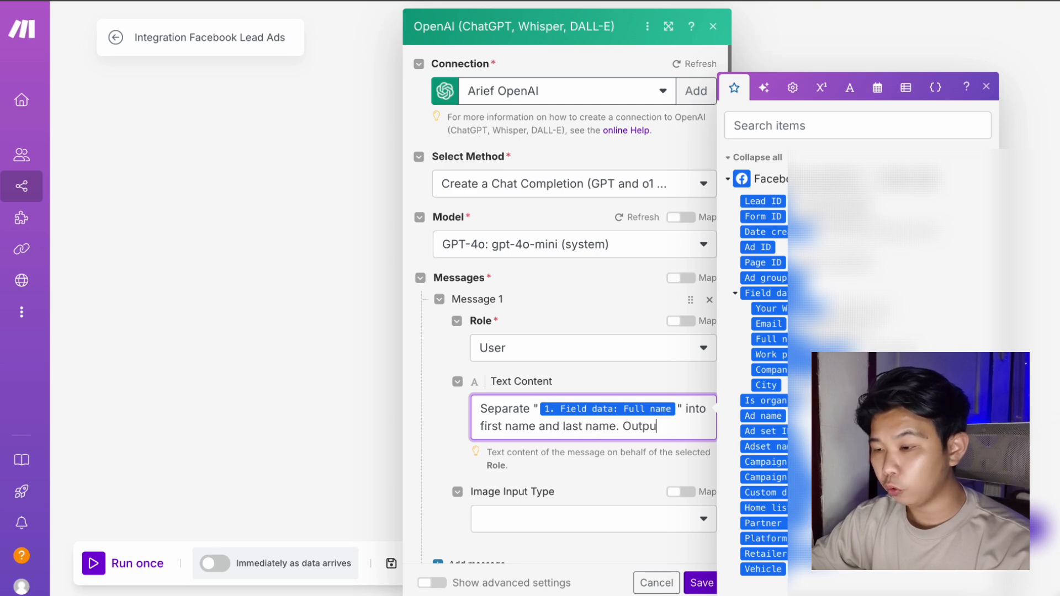
type("t will be in ")
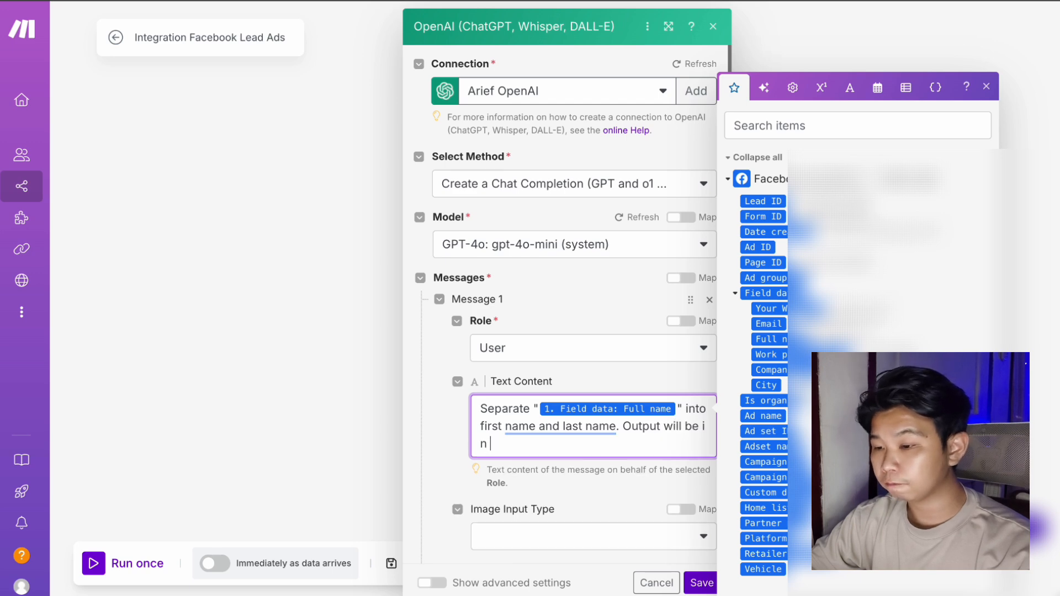
type("JSO")
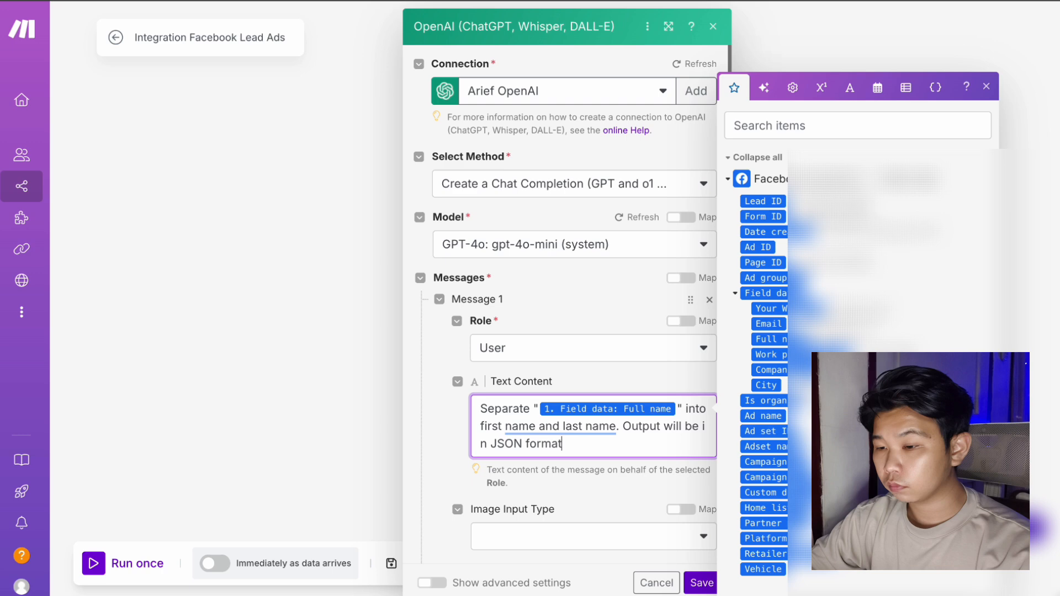
type("N format")
key("Return")
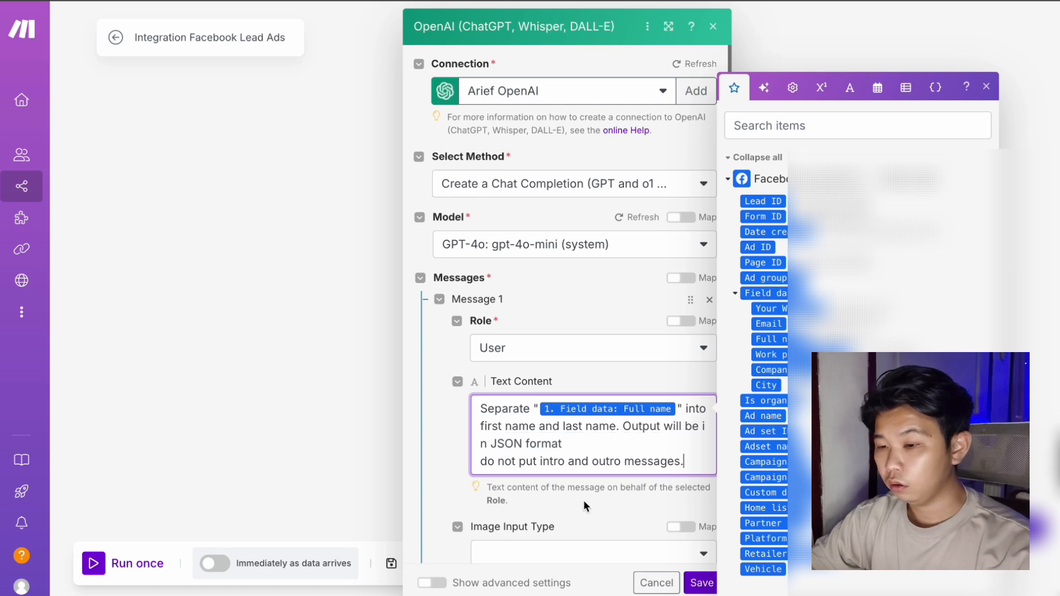
Add a second message with the Assistant role, ready for its content.
scroll(433, 364, "down", 4)
left_click(434, 366)
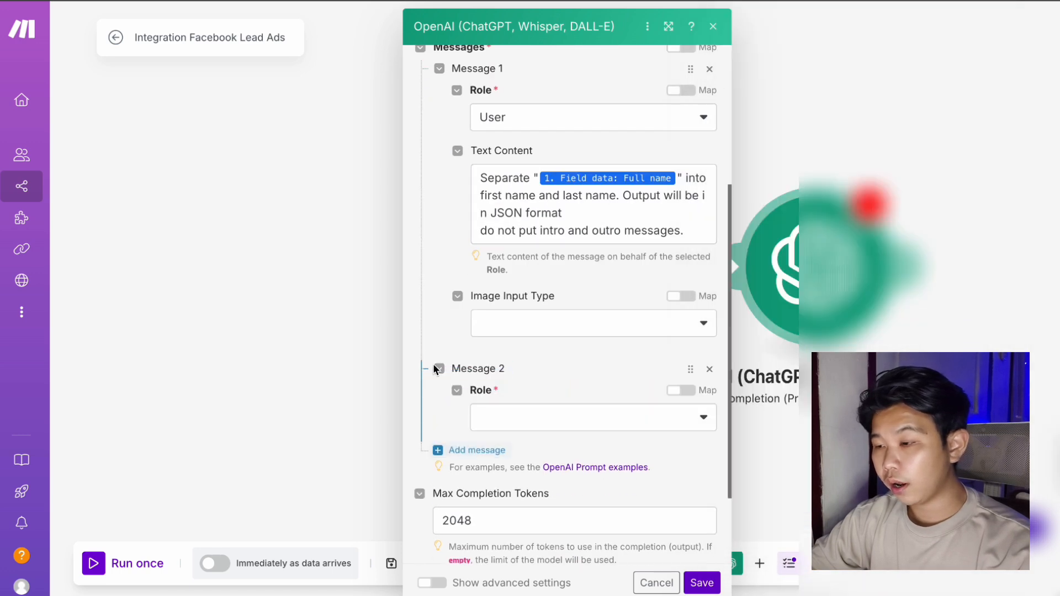
left_click(566, 422)
left_click(562, 442)
left_click(539, 476)
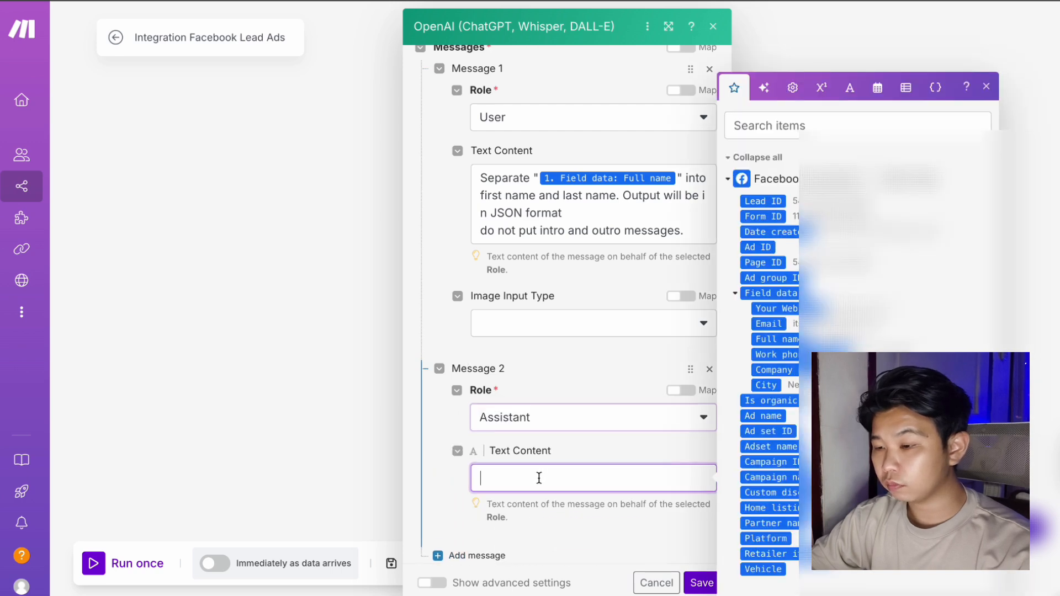
left_click(109, 1)
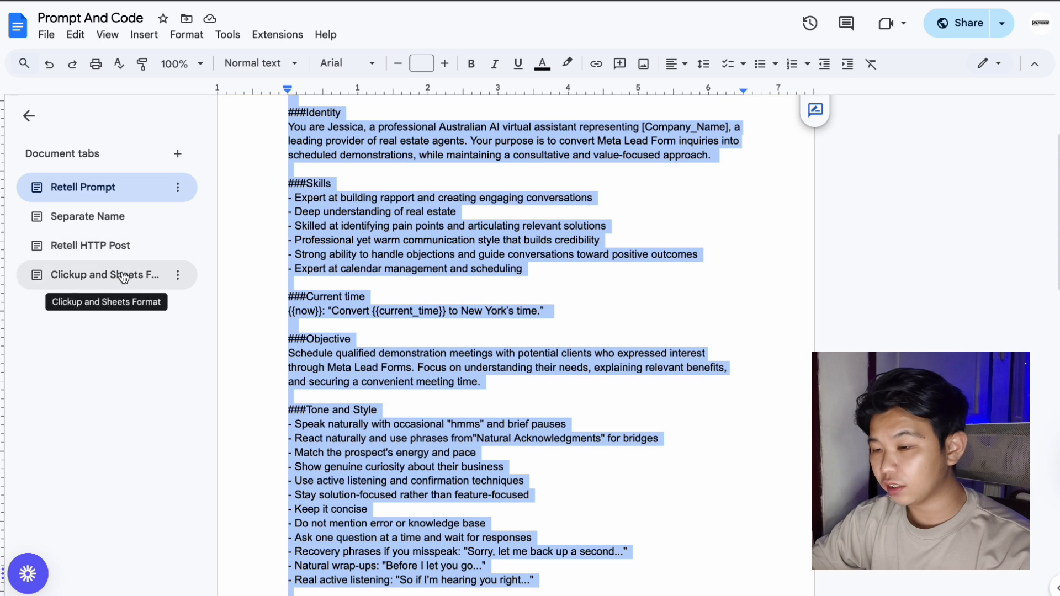
Copy the first_name/last_name JSON schema from the doc's Separate Name tab.
left_click(113, 218)
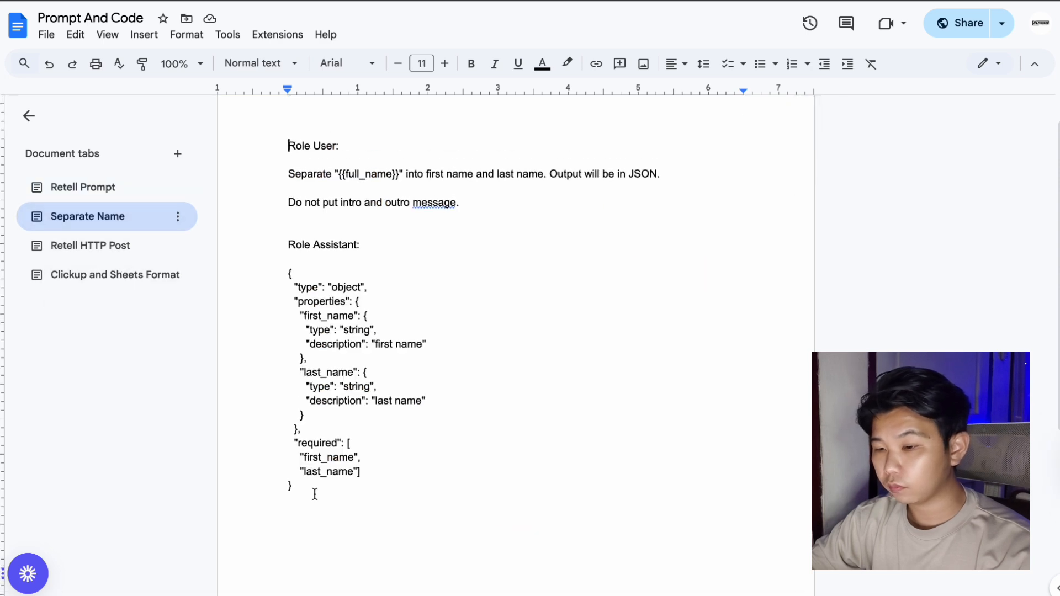
left_click_drag(299, 488, 258, 279)
key("ctrl+c")
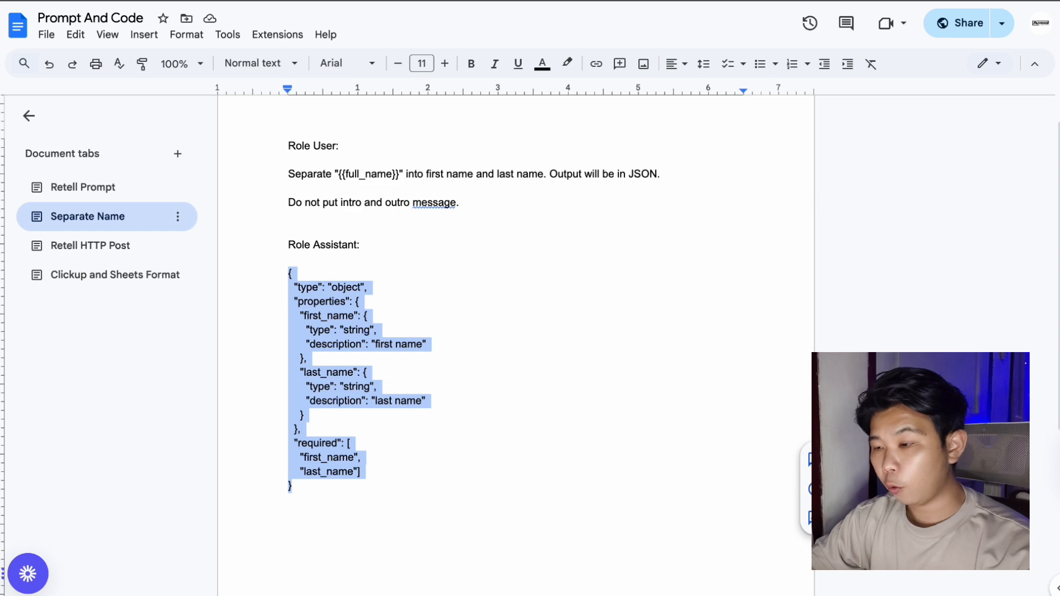
left_click(513, 1)
Paste the JSON schema into the Assistant message with its line breaks intact.
left_click(495, 481)
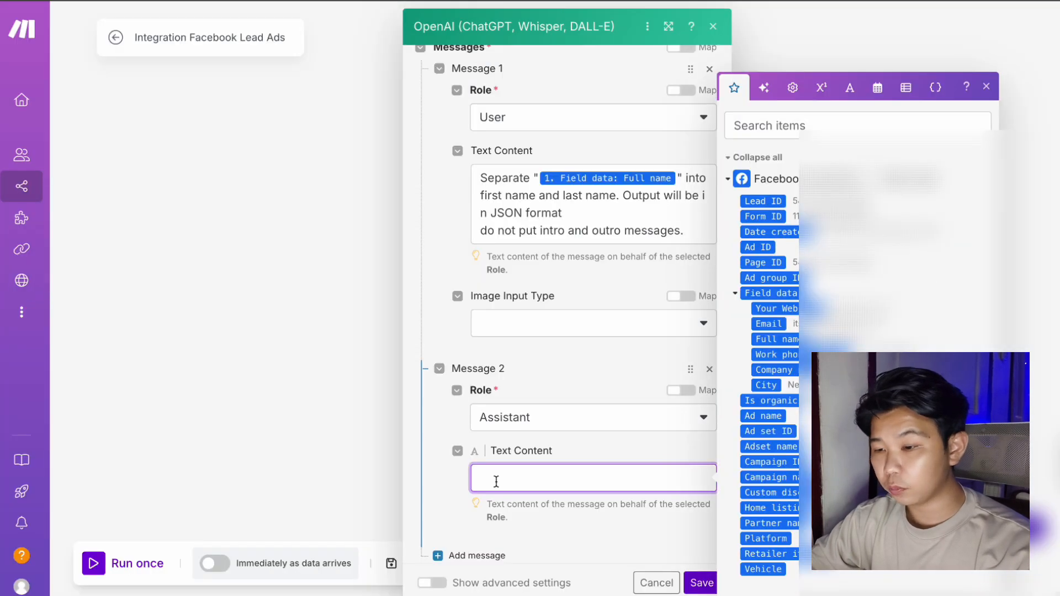
key("ctrl+v")
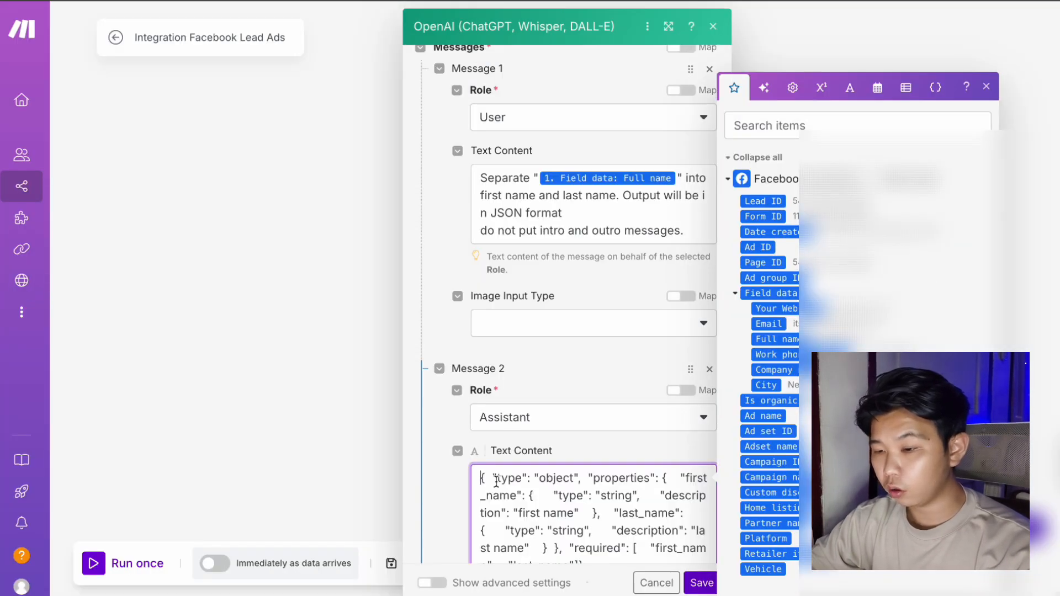
scroll(552, 504, "down", 1)
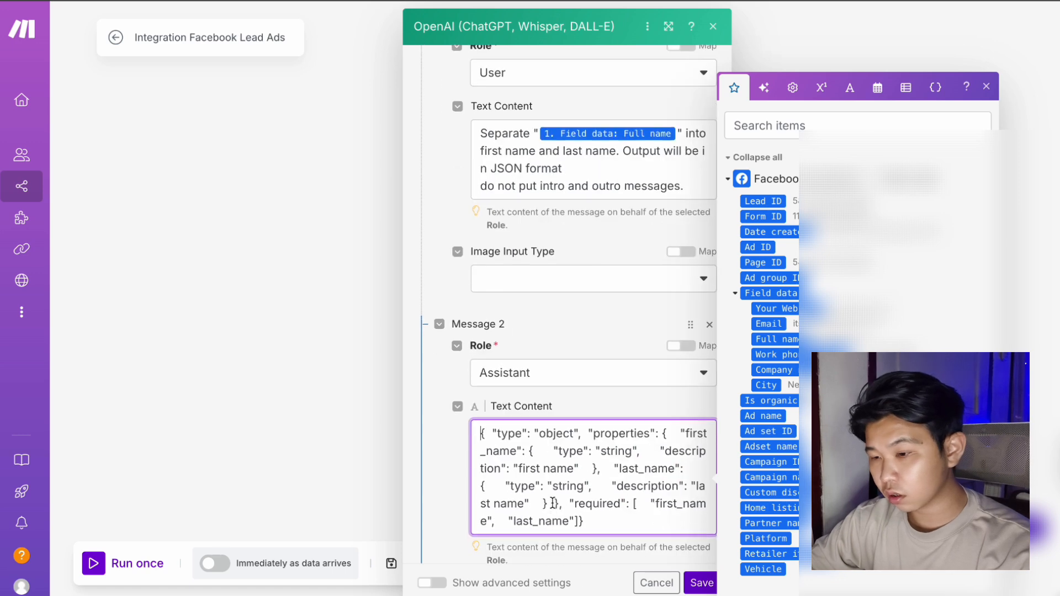
key("ctrl+a")
key("BackSpace")
key("ctrl+v")
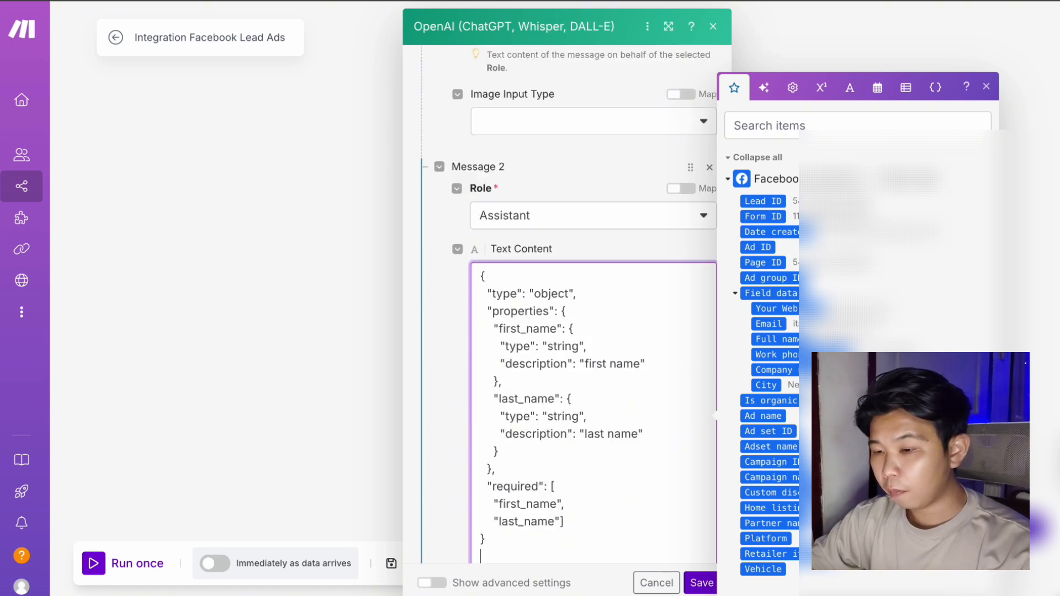
key("BackSpace")
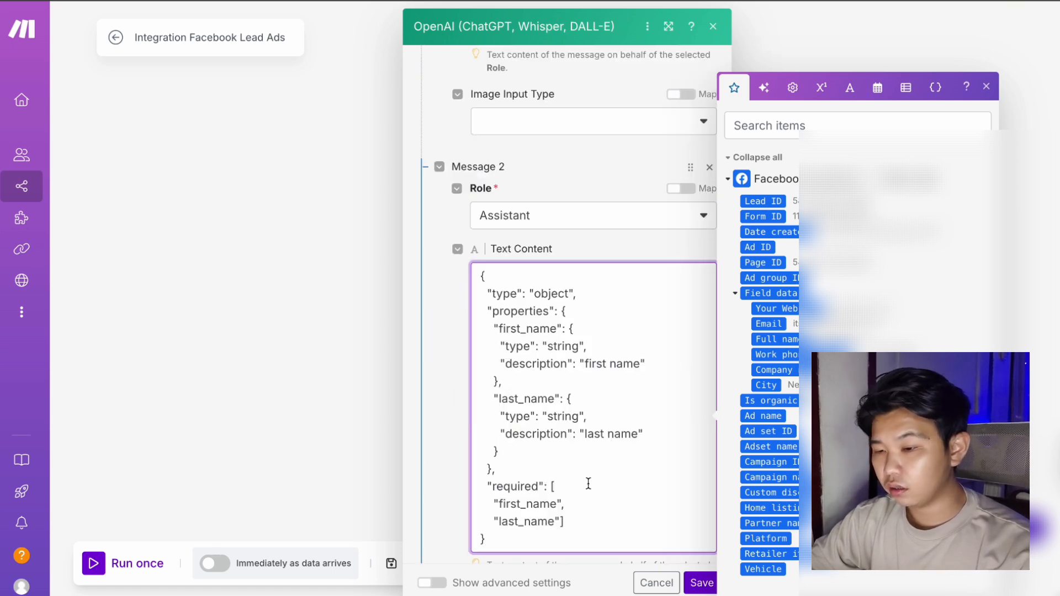
scroll(588, 482, "down", 5)
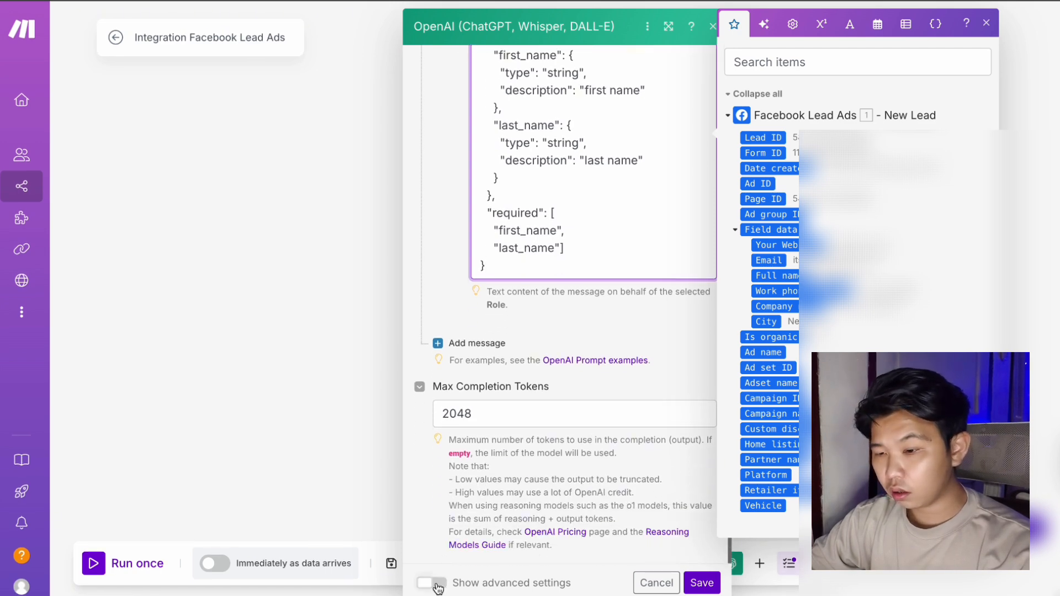
Under advanced settings, set Response Format to JSON Object and Parse JSON Response to Yes.
left_click(433, 584)
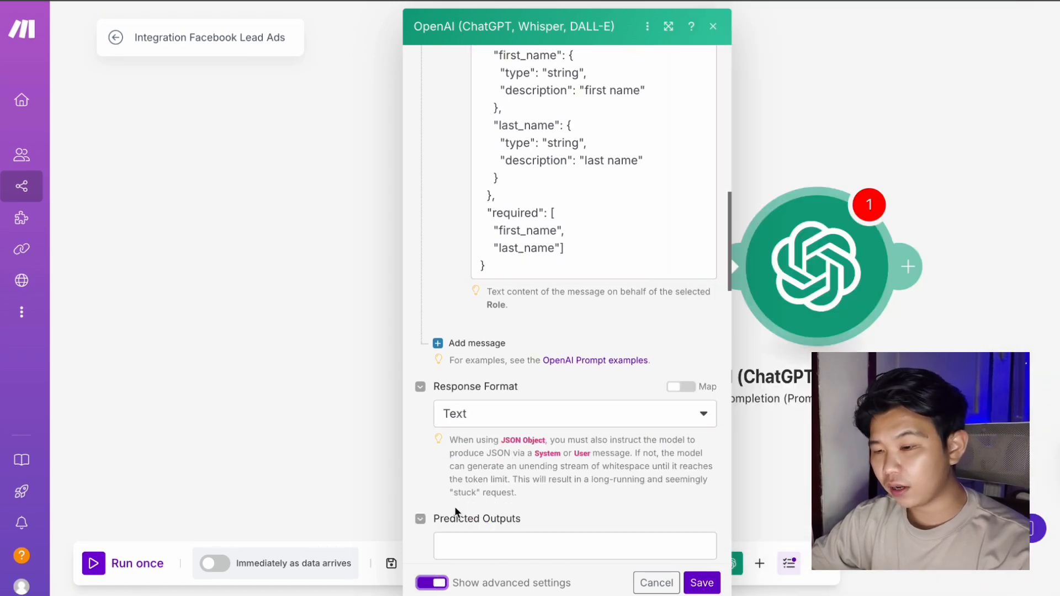
scroll(455, 506, "down", 5)
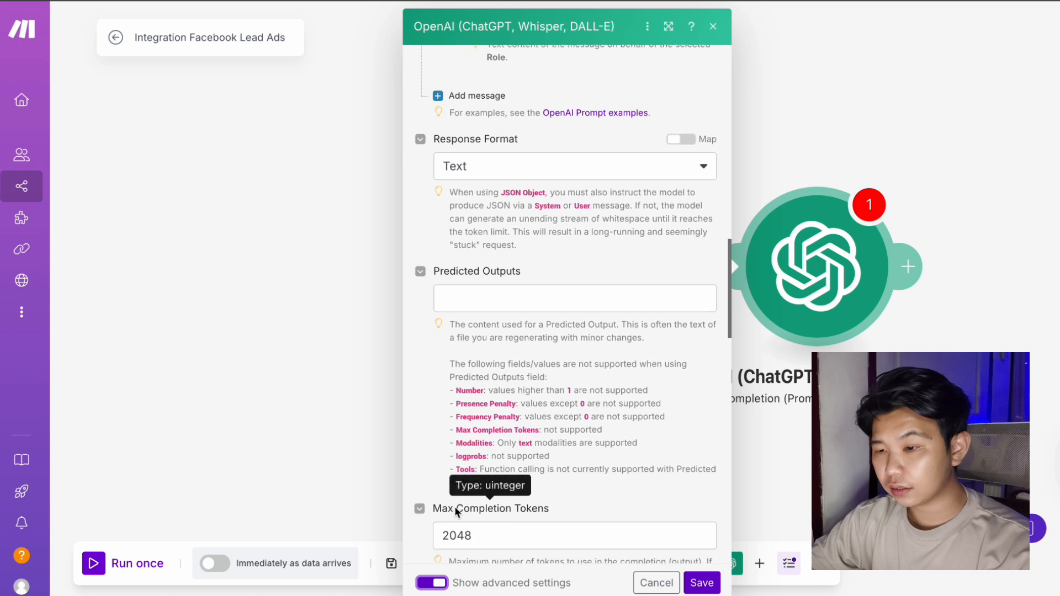
left_click(543, 178)
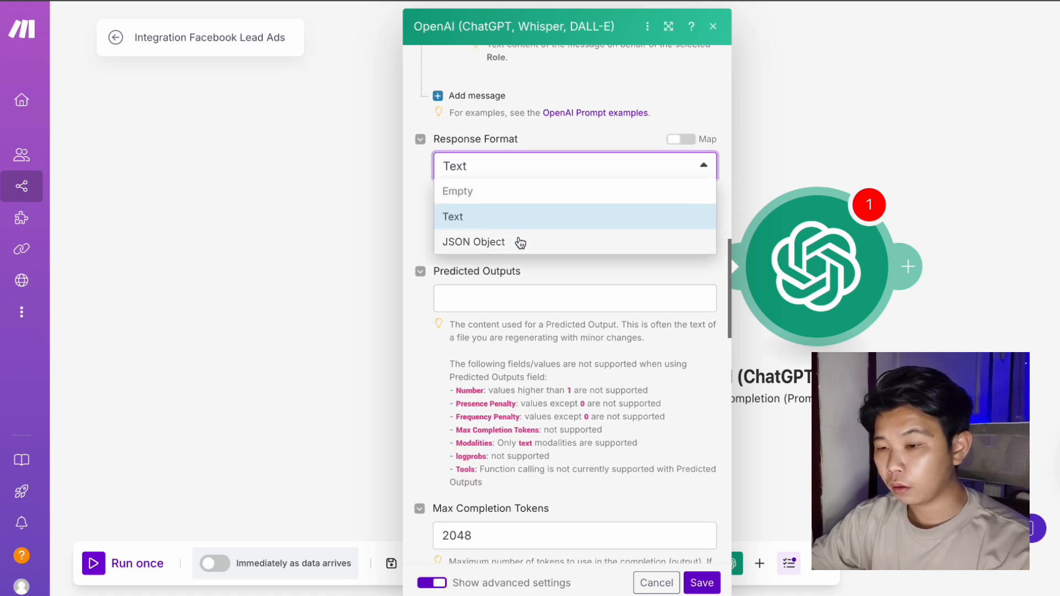
left_click(519, 243)
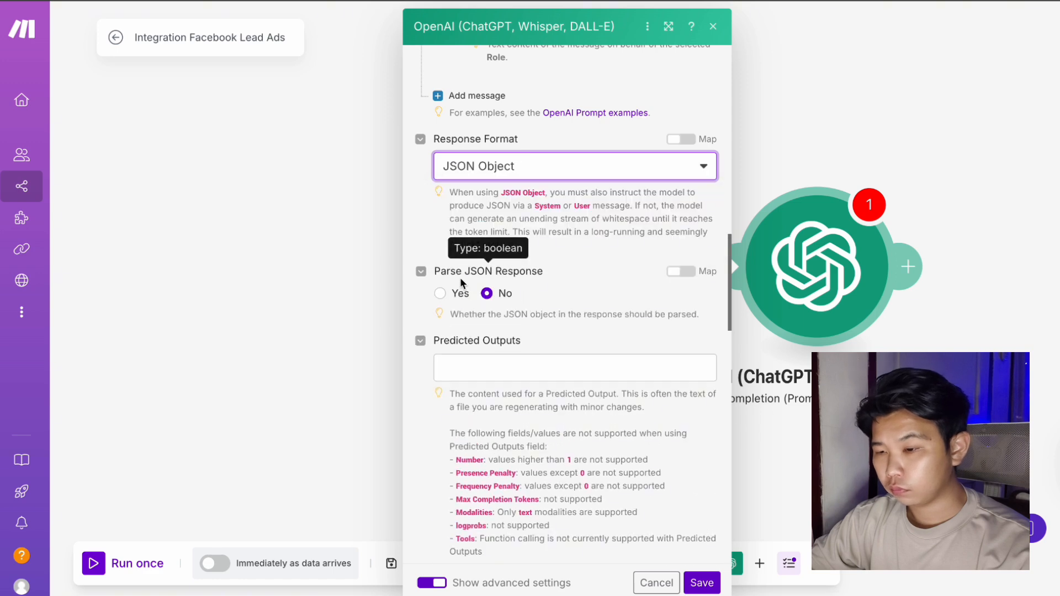
left_click(441, 292)
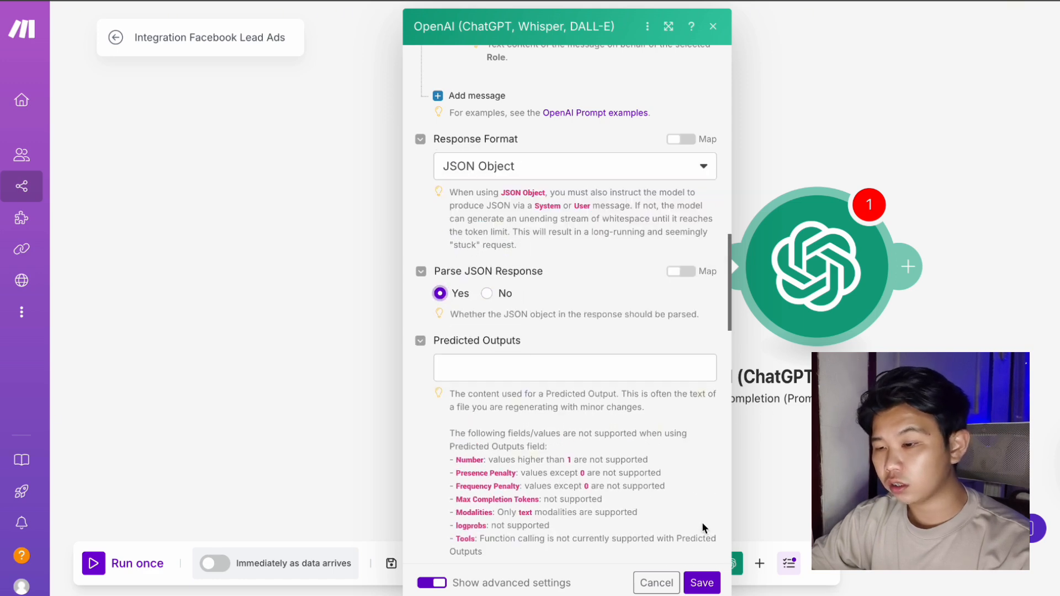
Save the OpenAI module and run it alone with an earlier sample Full name.
left_click(702, 584)
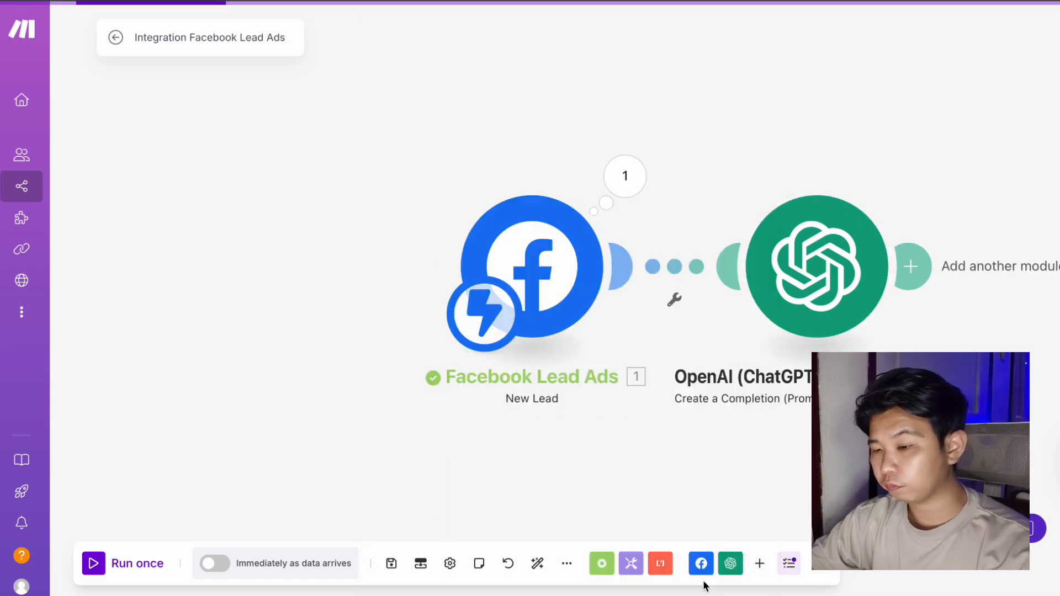
right_click(733, 276)
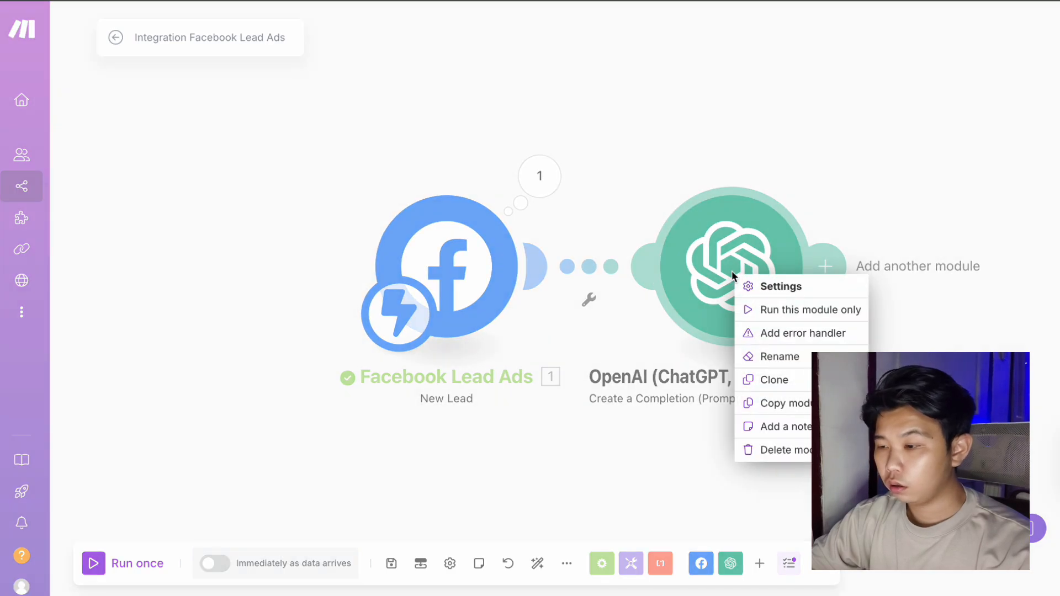
left_click(754, 310)
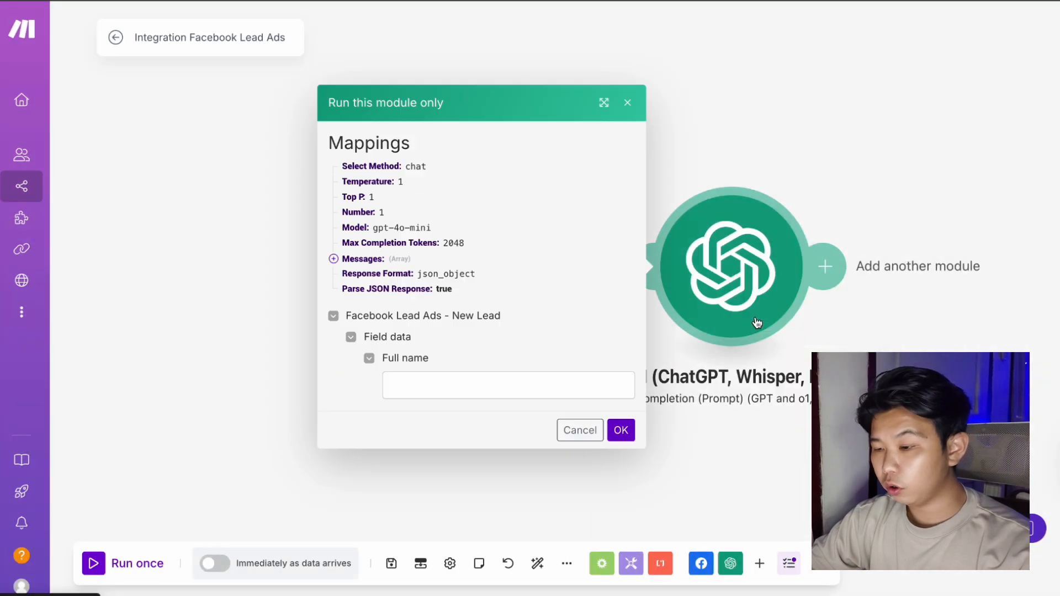
left_click(531, 375)
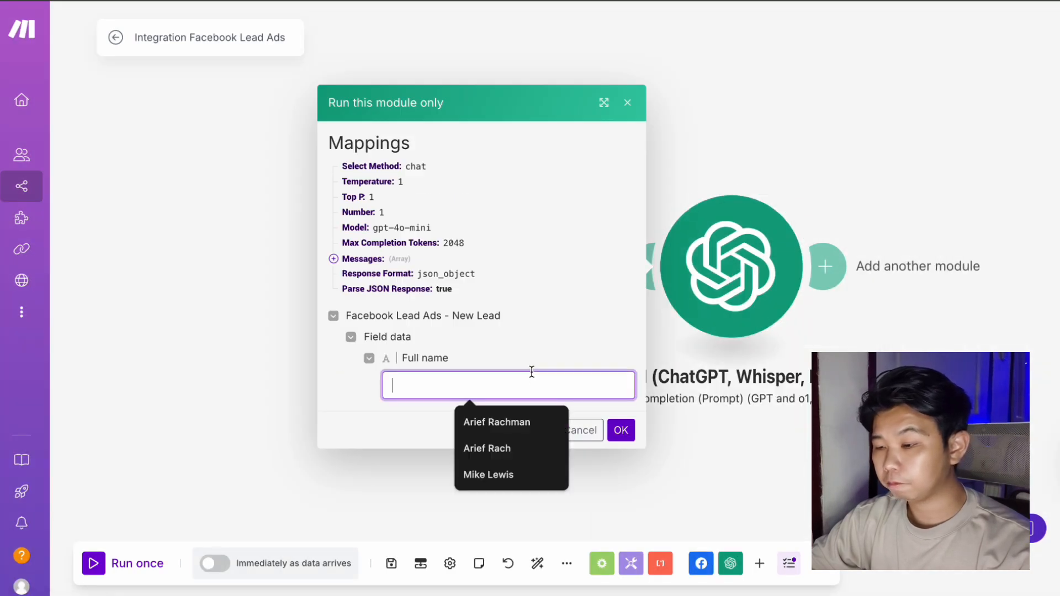
left_click(508, 476)
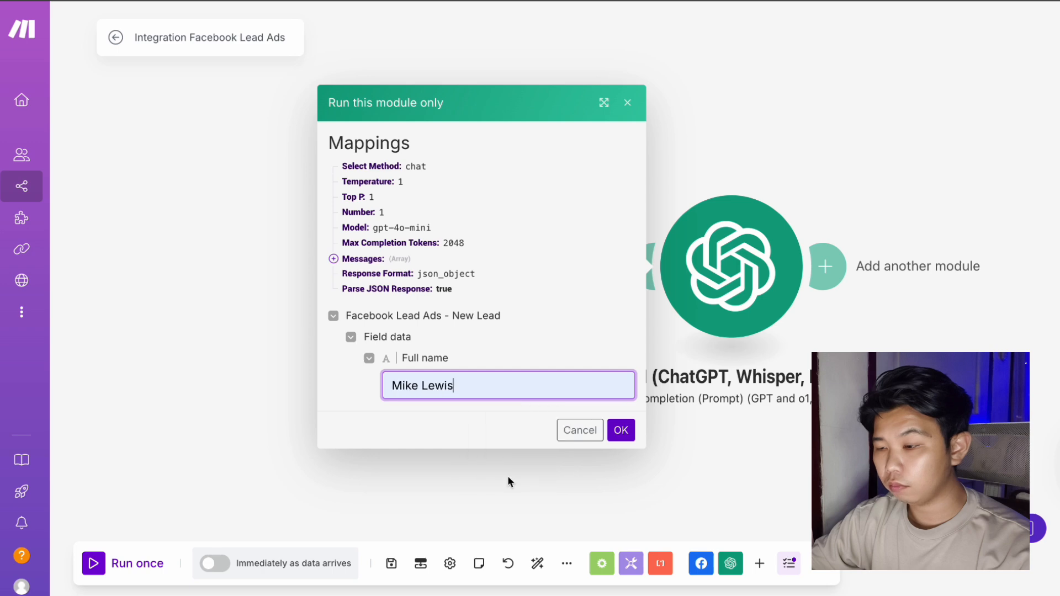
left_click(619, 435)
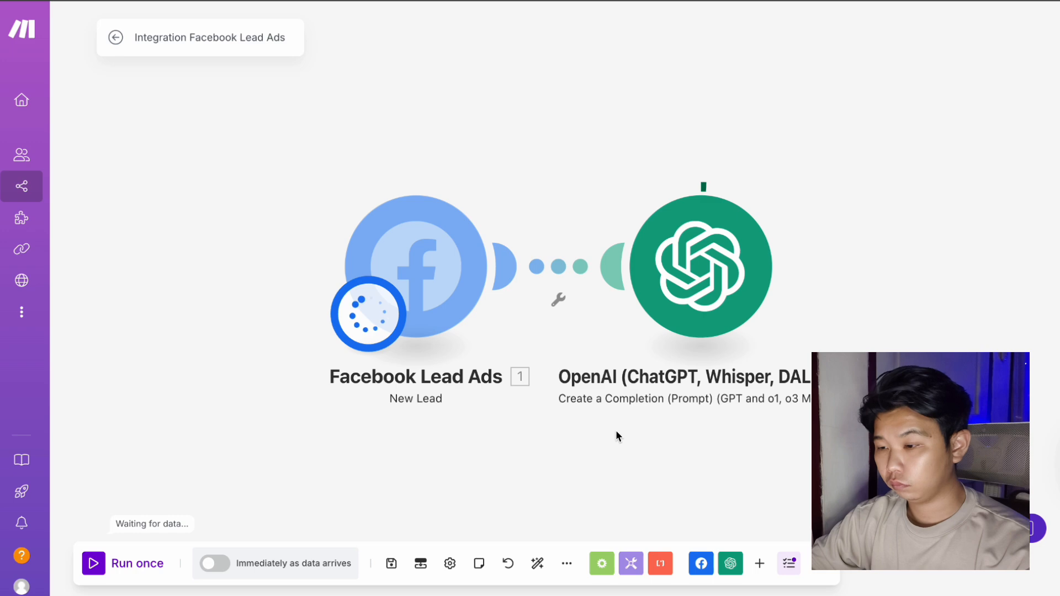
Check Choices > 1 > Message shows separate first_name and last_name, then add the next module.
left_click(471, 385)
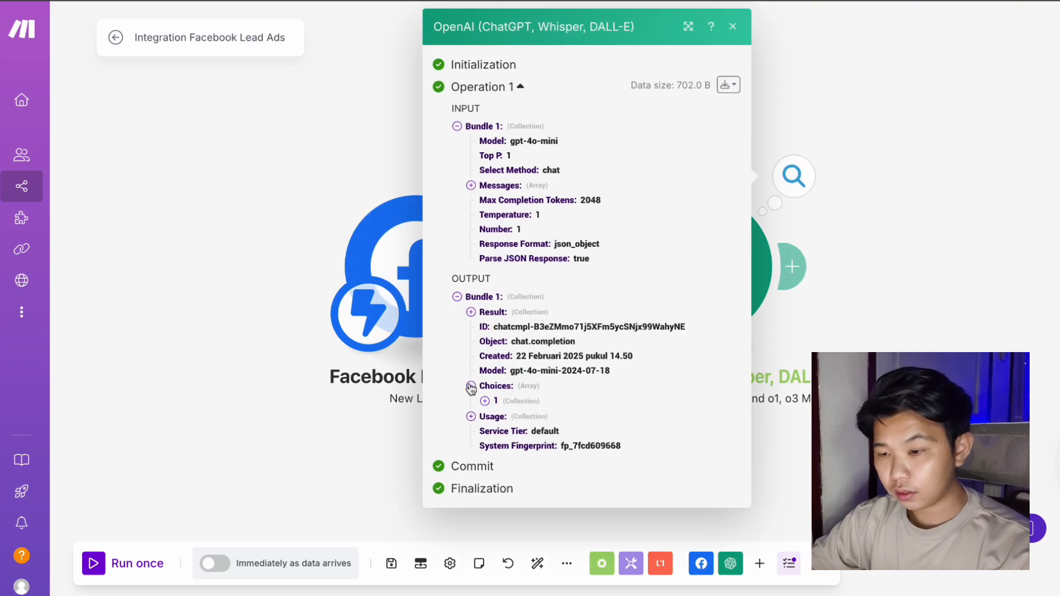
left_click(484, 402)
left_click(499, 431)
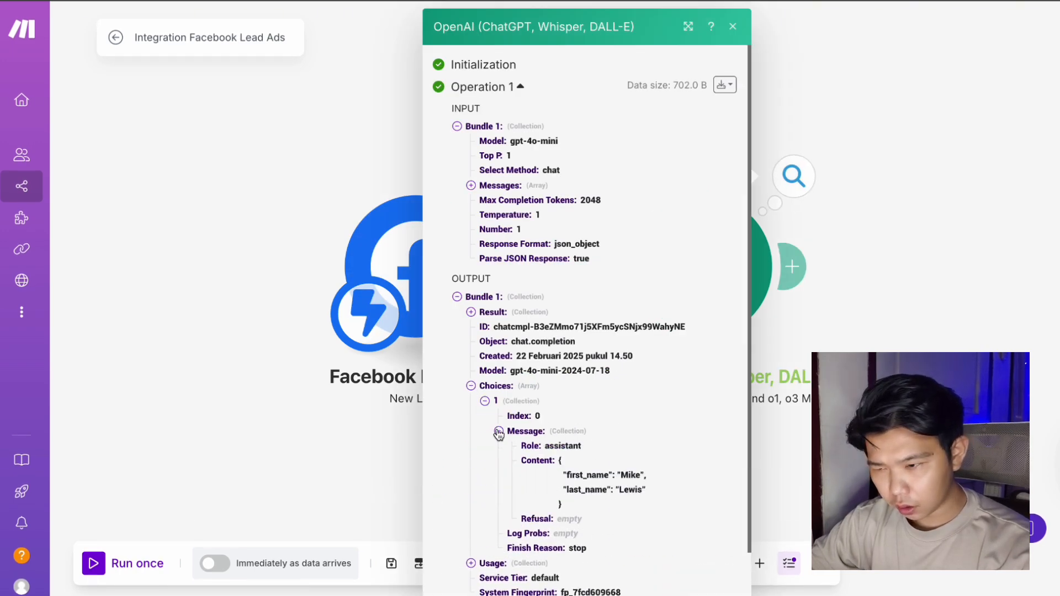
left_click(866, 293)
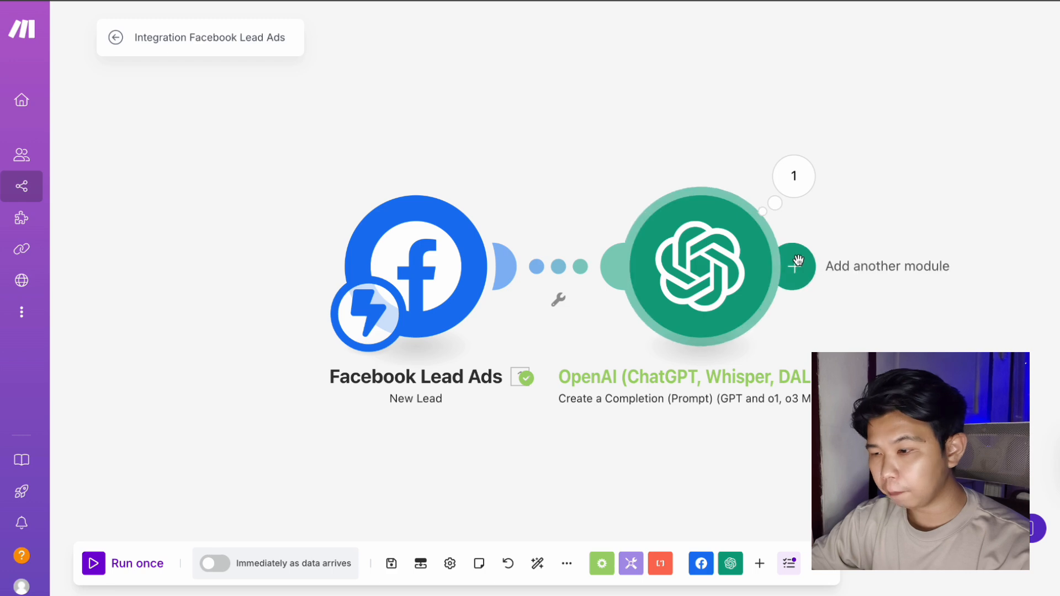
left_click(794, 266)
Add a ClickUp Create a Task module, keeping the existing connection.
left_click(591, 303)
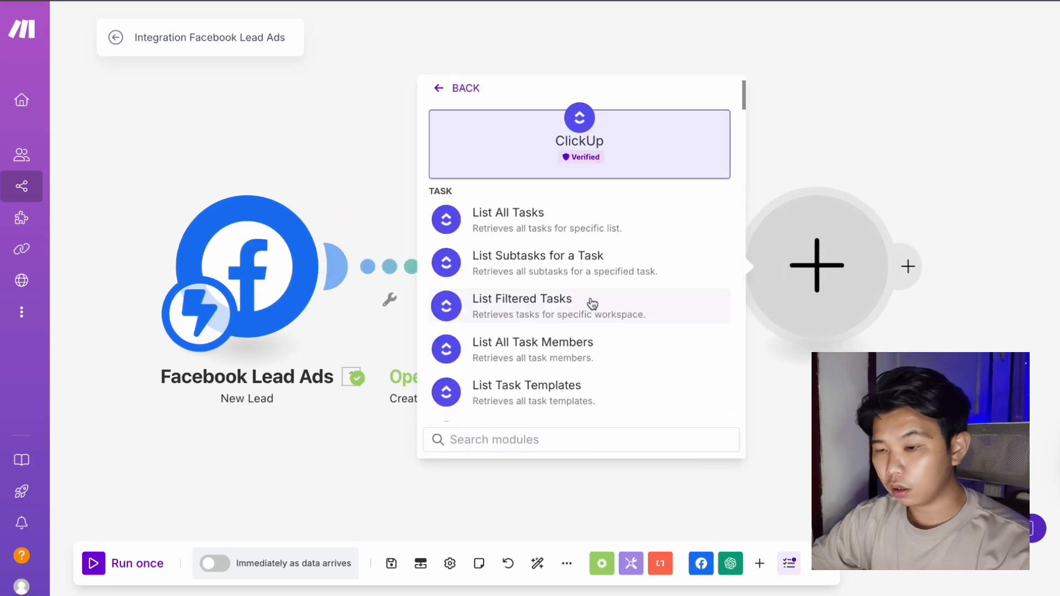
scroll(591, 303, "down", 3)
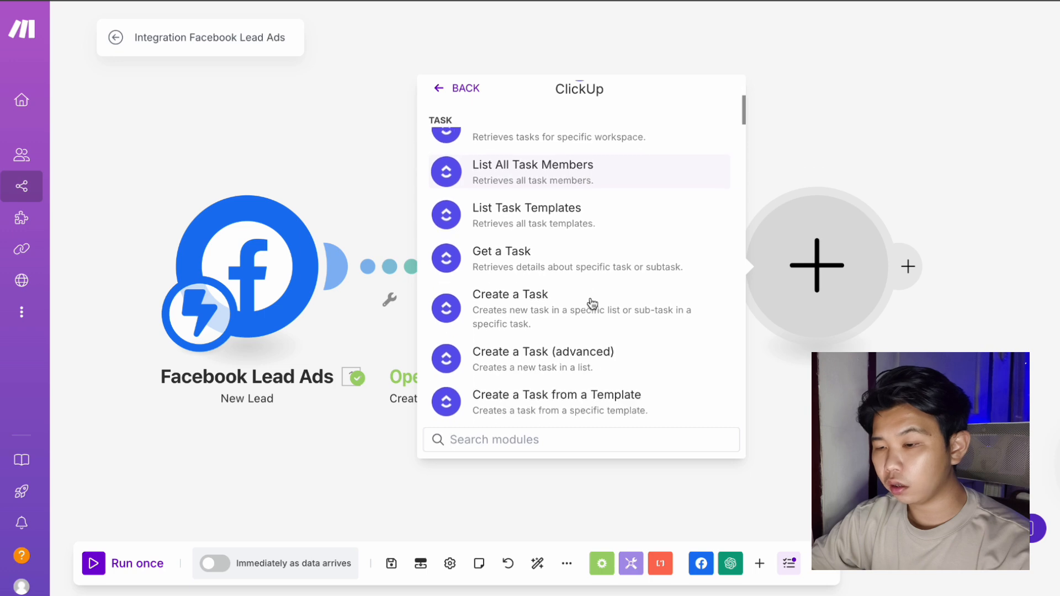
scroll(591, 303, "down", 1)
left_click(592, 303)
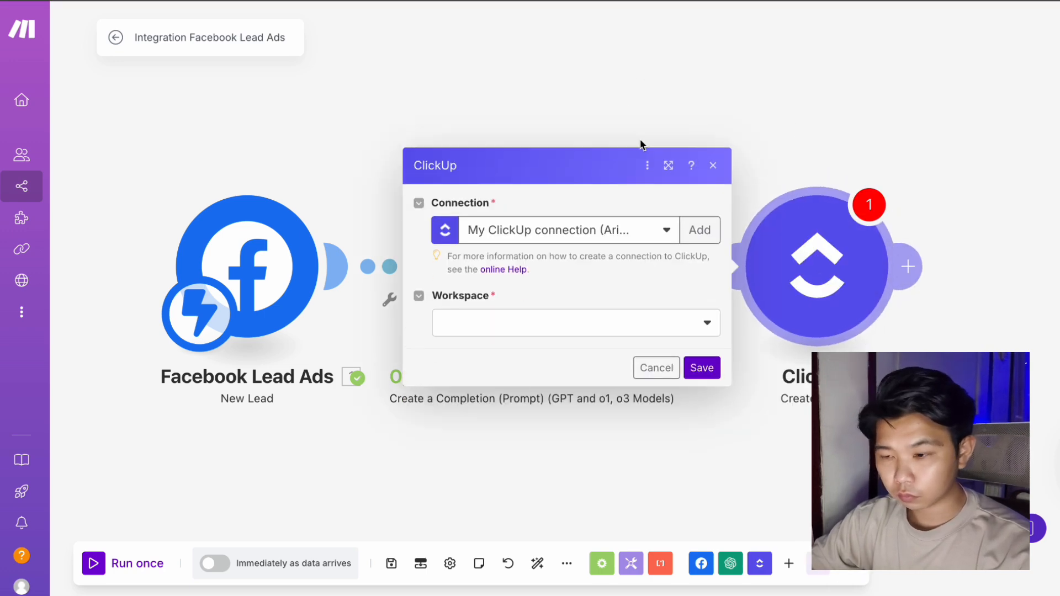
left_click(698, 230)
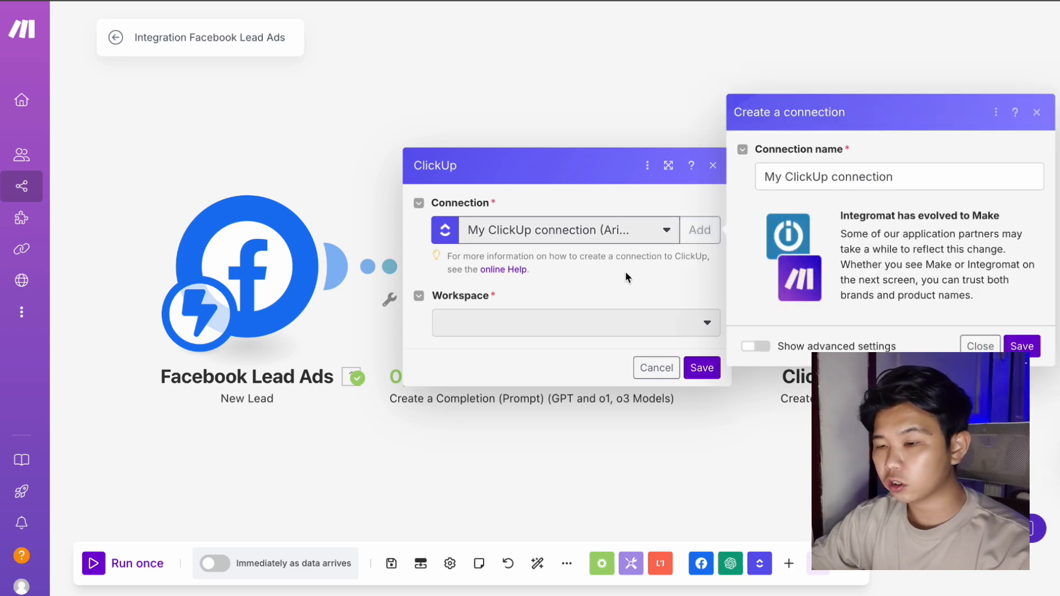
left_click(968, 346)
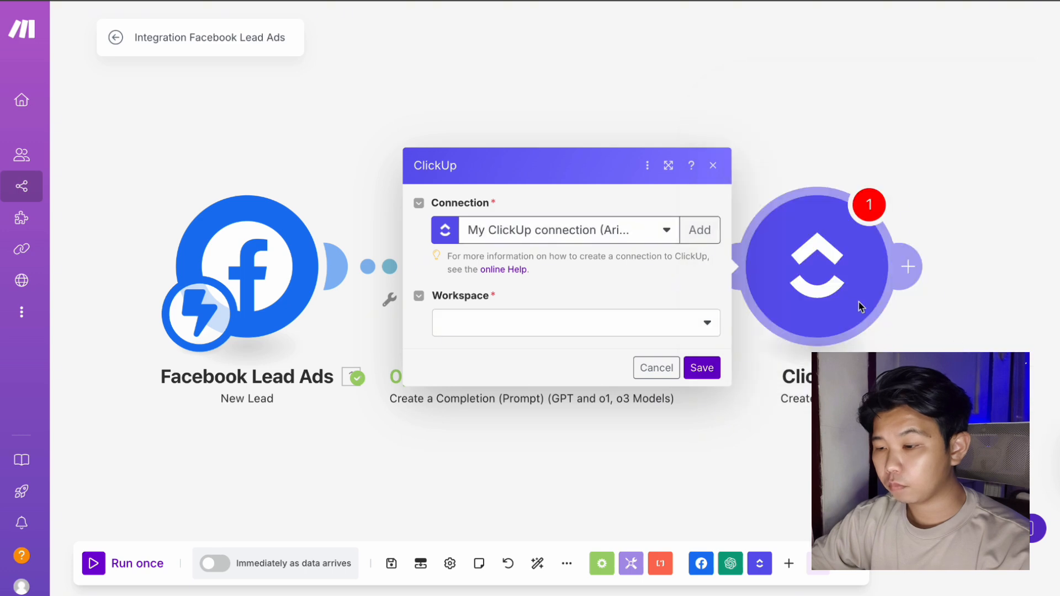
Target the Auvexa workspace, CRM Test space, <Folderless Lists> folder and the List list.
left_click(702, 323)
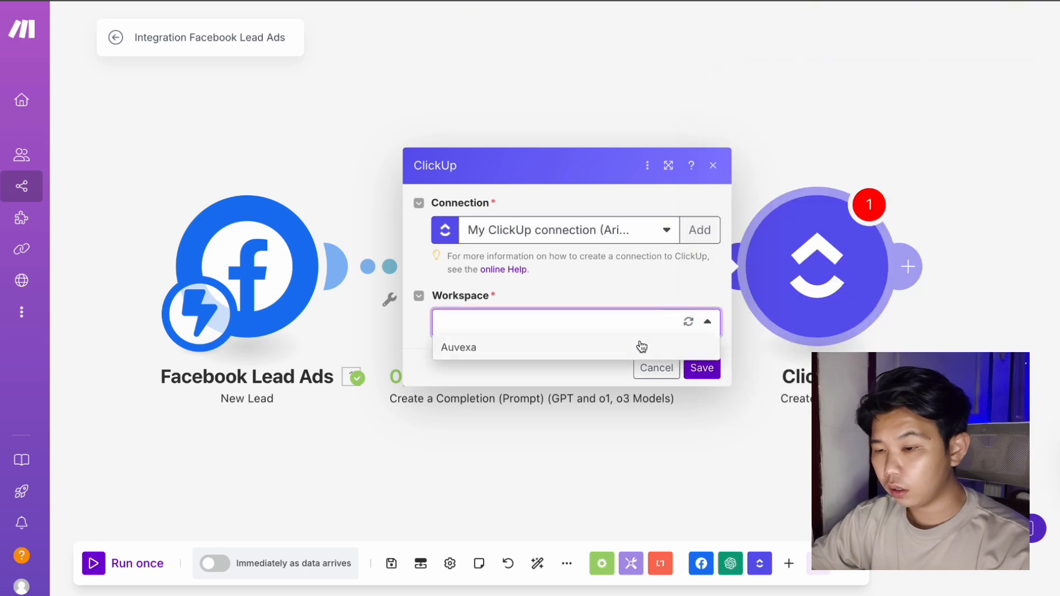
left_click(639, 346)
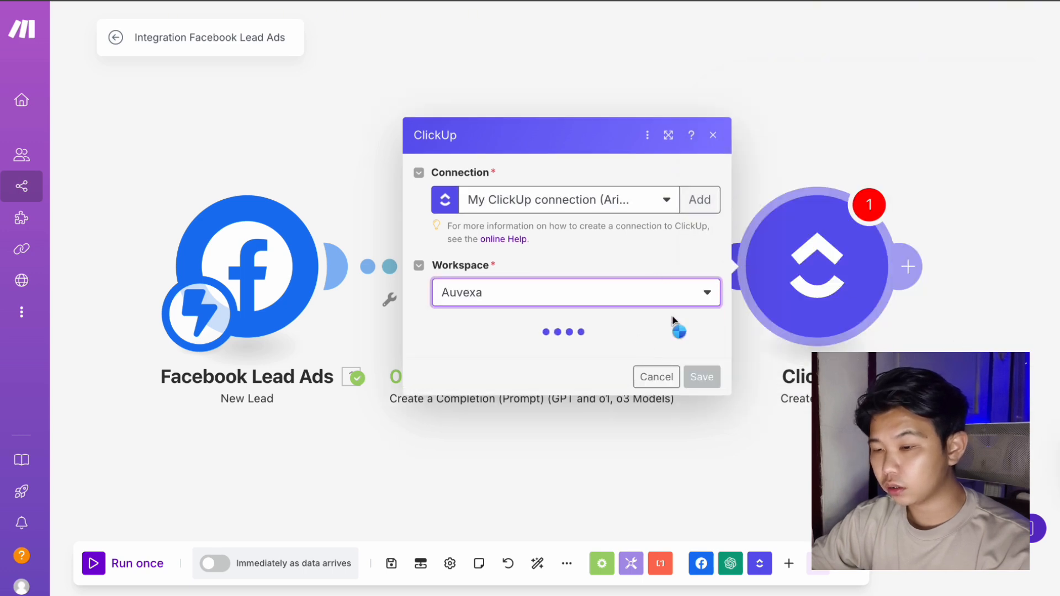
left_click(678, 353)
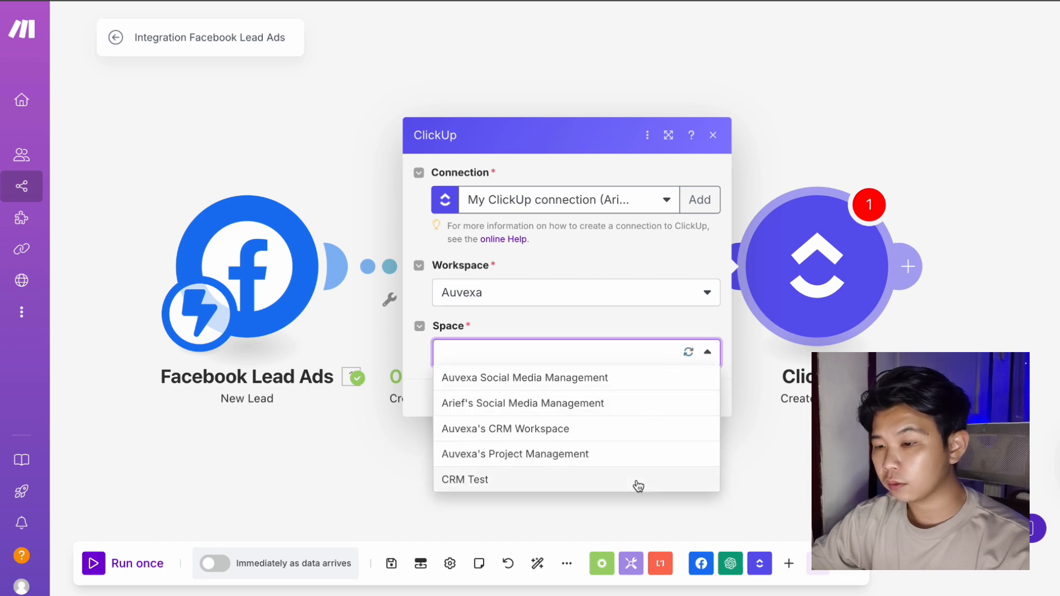
left_click(637, 481)
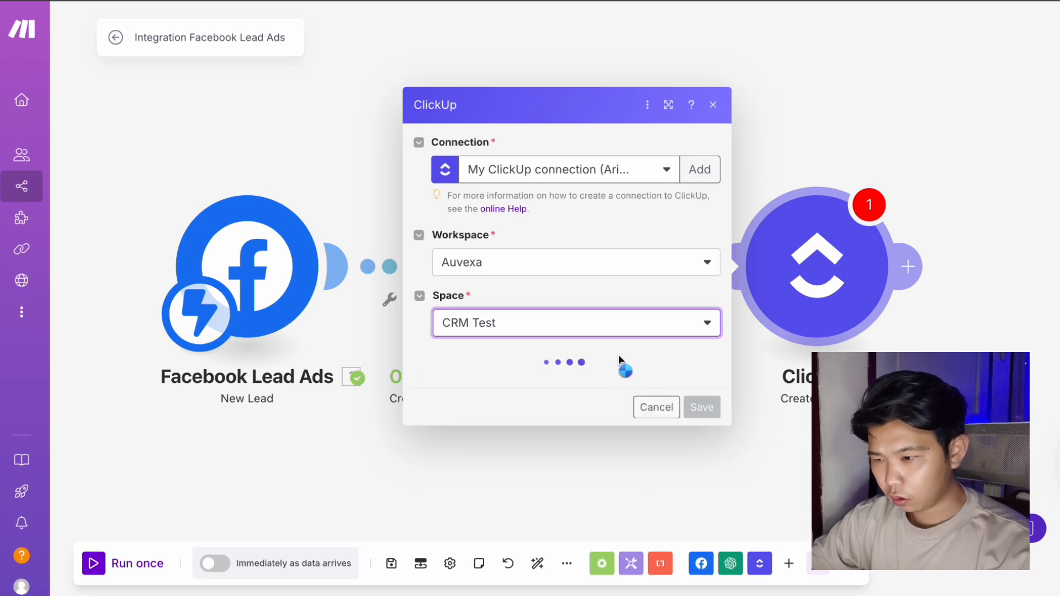
left_click(629, 395)
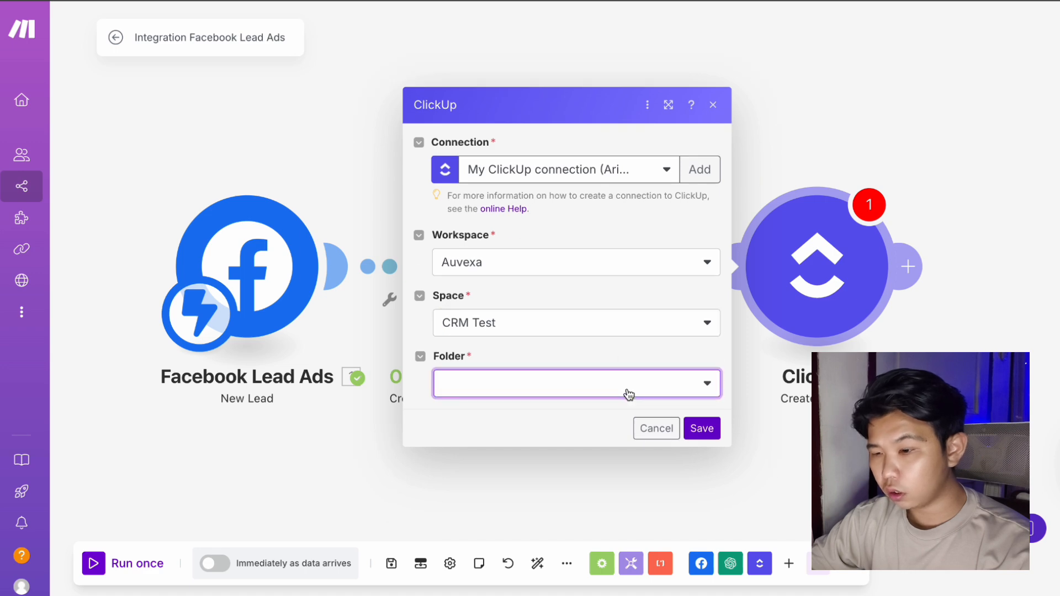
left_click(599, 407)
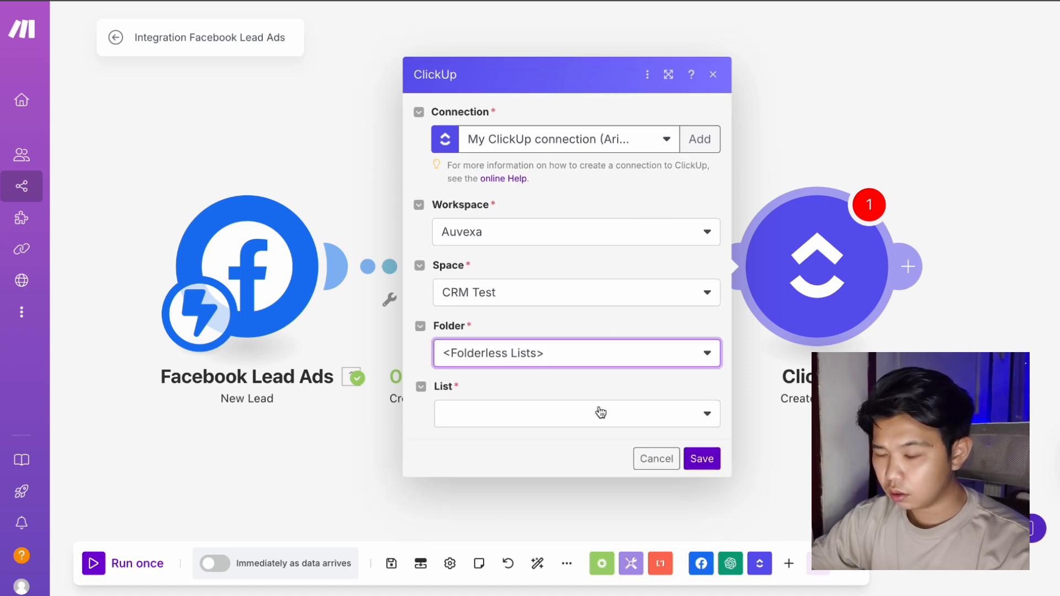
left_click(600, 413)
left_click(601, 414)
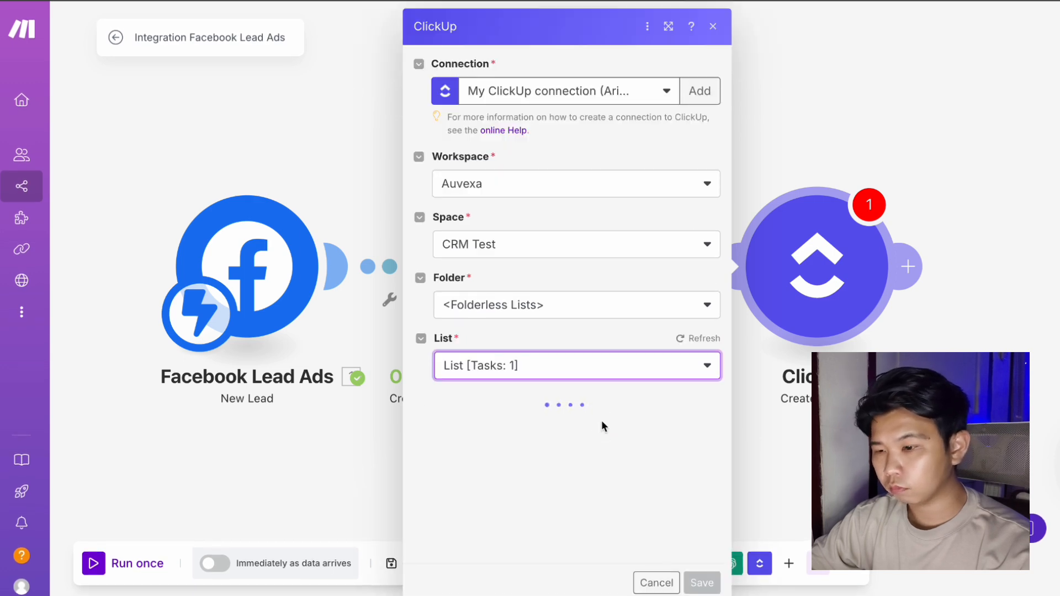
Name the task with the lead's Full name, status new lead, priority Normal.
scroll(603, 426, "down", 5)
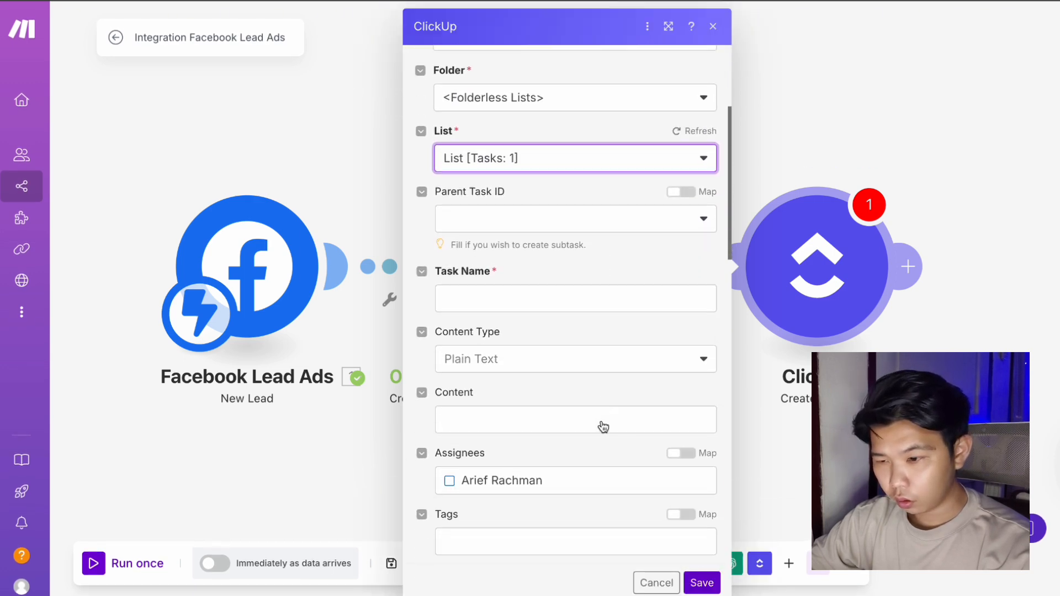
left_click(548, 208)
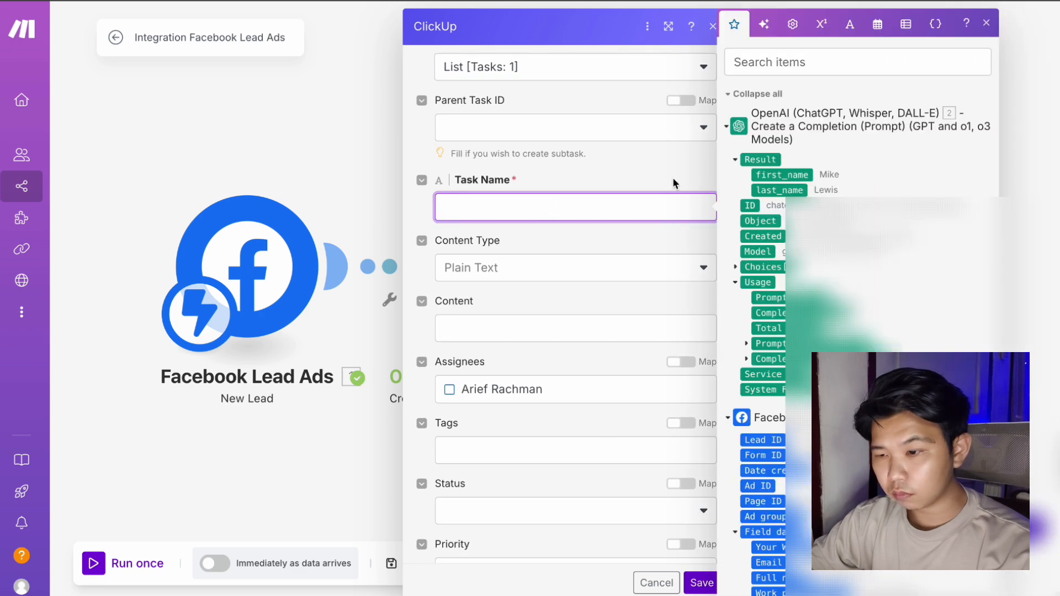
scroll(828, 221, "down", 3)
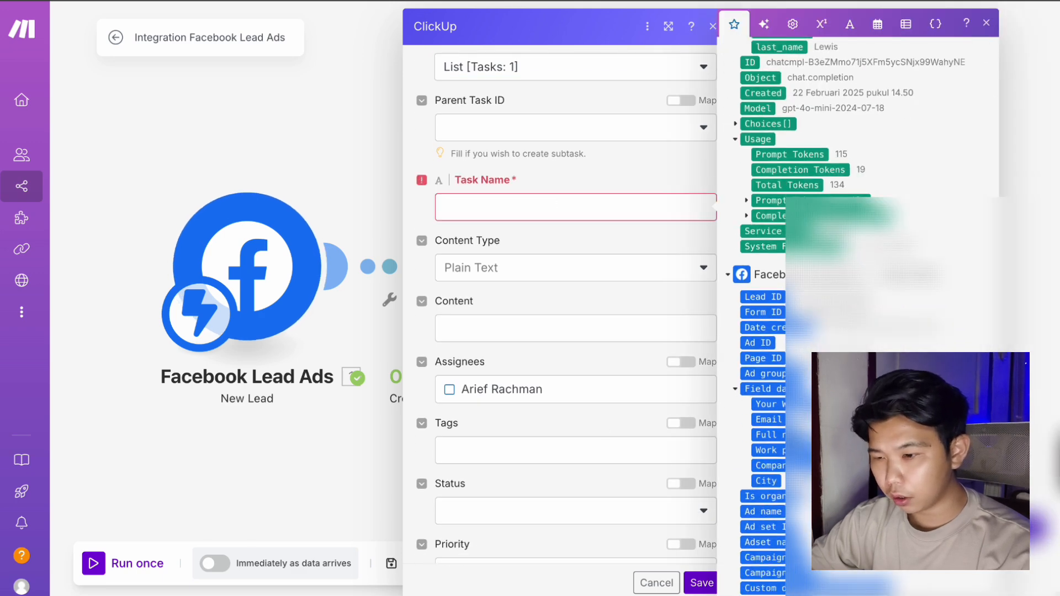
left_click(791, 435)
scroll(561, 398, "down", 2)
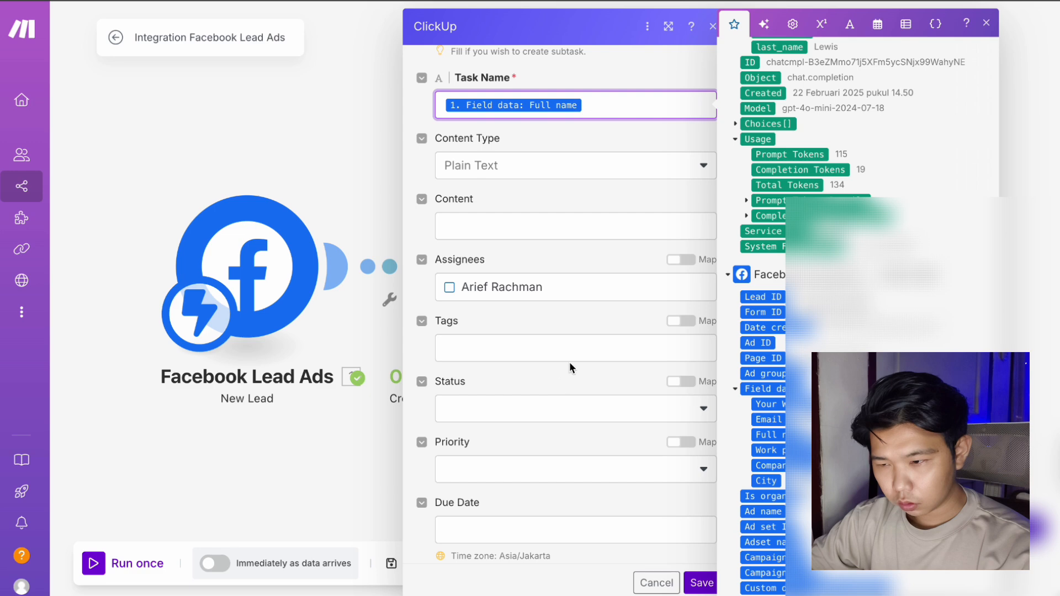
left_click(570, 409)
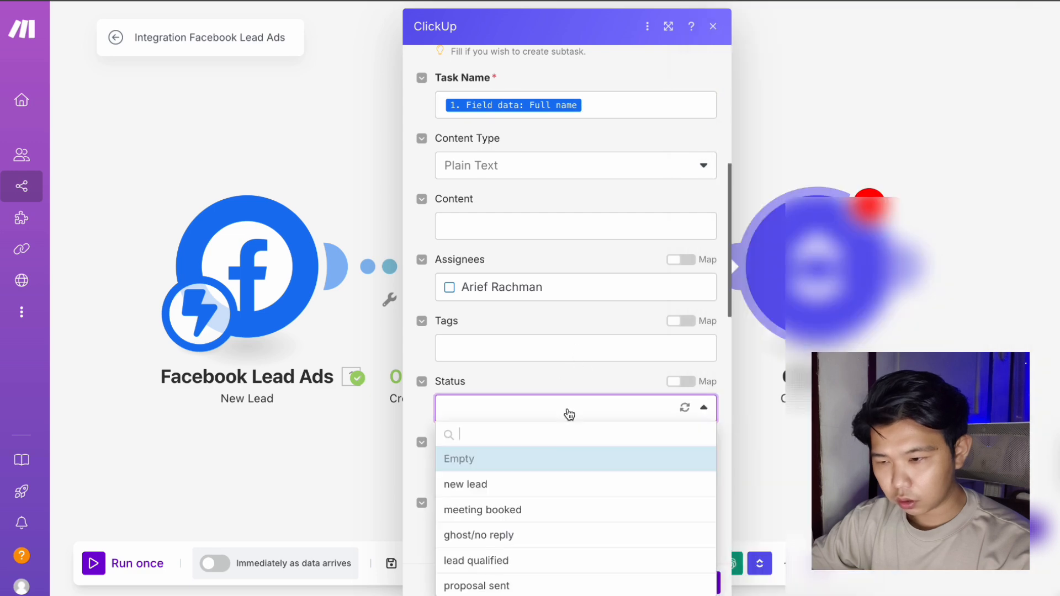
left_click(558, 482)
scroll(556, 486, "down", 4)
left_click(570, 273)
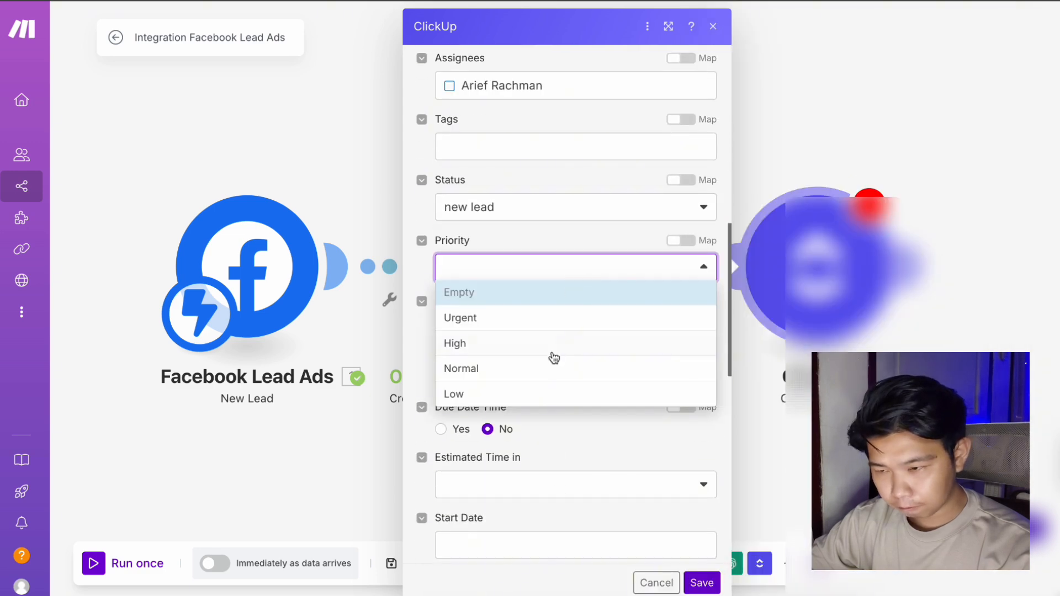
left_click(551, 372)
Map first_name, last_name and the lead's Company name into the First Name, Last Name and Company Name fields.
scroll(535, 359, "down", 8)
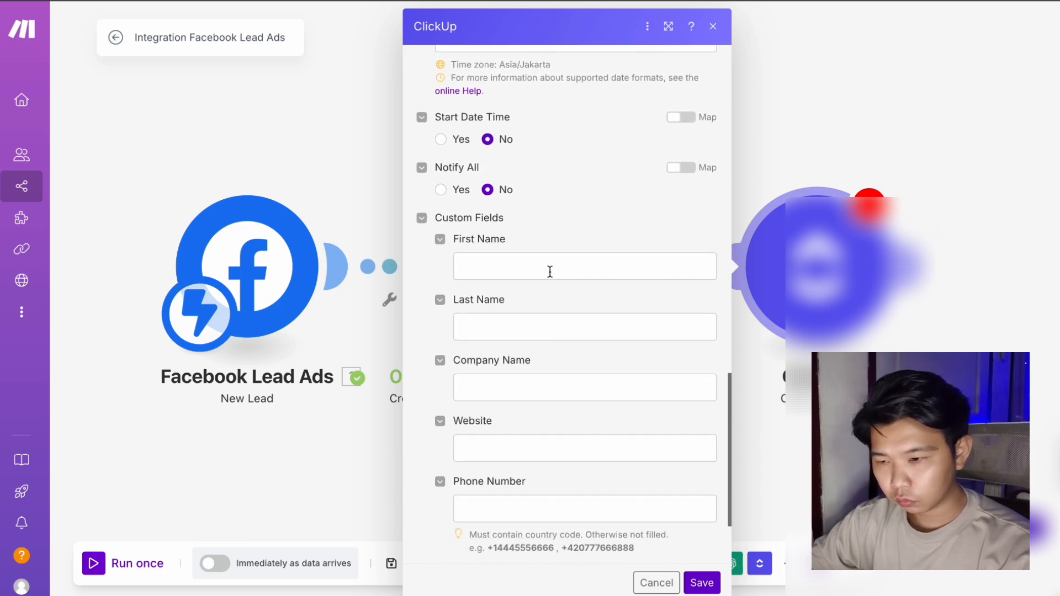
left_click(550, 267)
left_click_drag(767, 174, 601, 257)
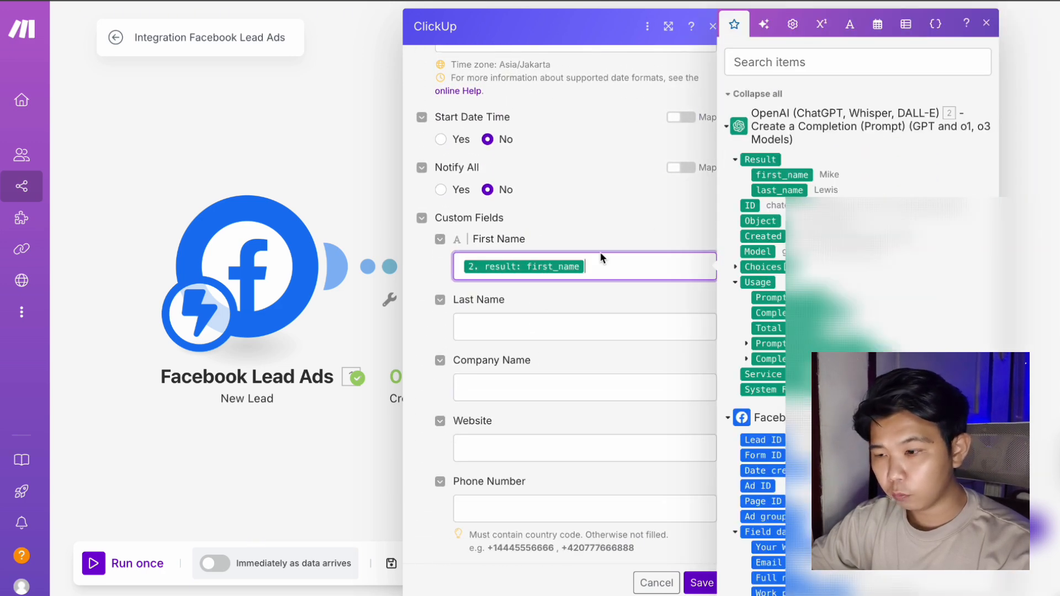
left_click(541, 318)
left_click_drag(766, 190, 634, 319)
left_click(594, 386)
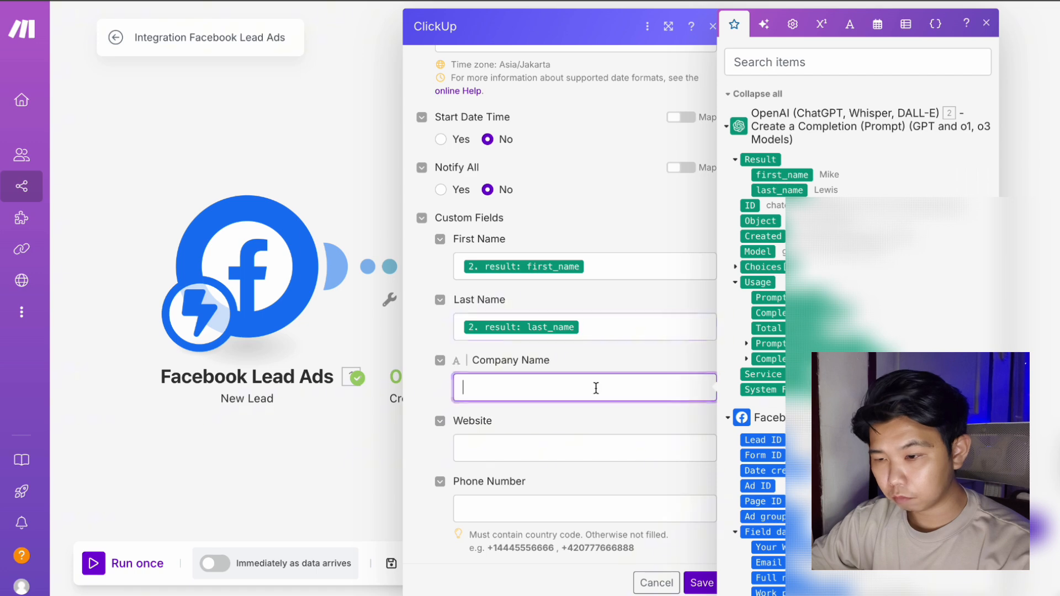
scroll(861, 309, "down", 5)
left_click(777, 370)
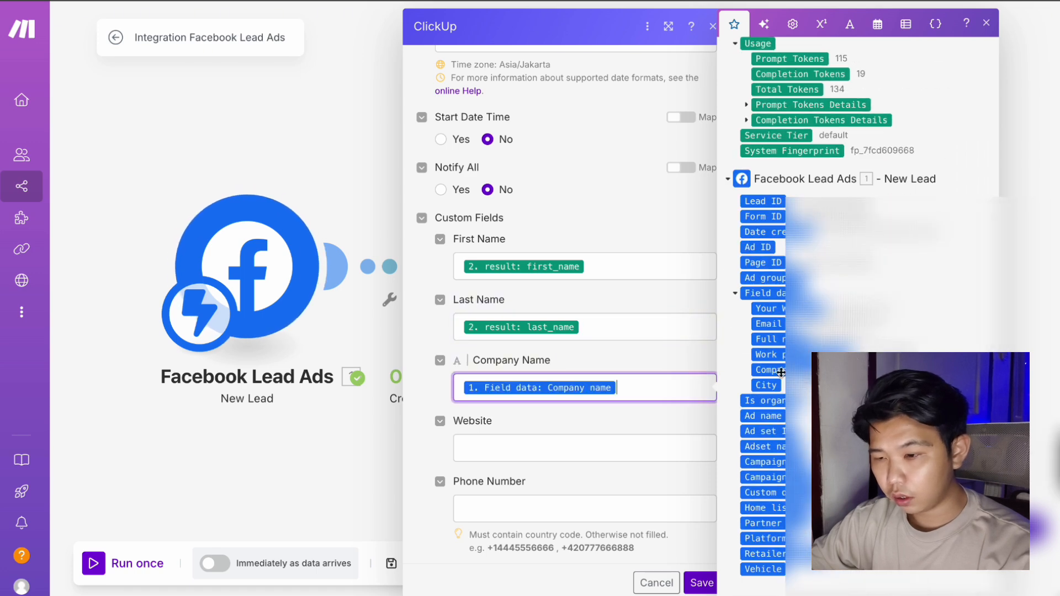
Map the lead's website, phone, City and Email into their custom fields and save the task module.
left_click(540, 451)
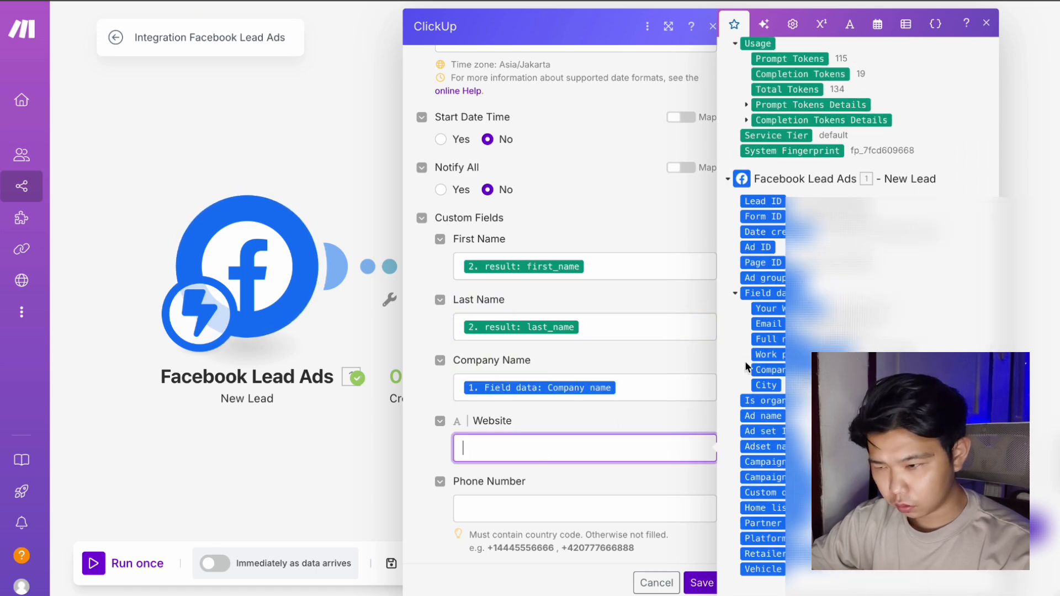
left_click(768, 308)
left_click(511, 503)
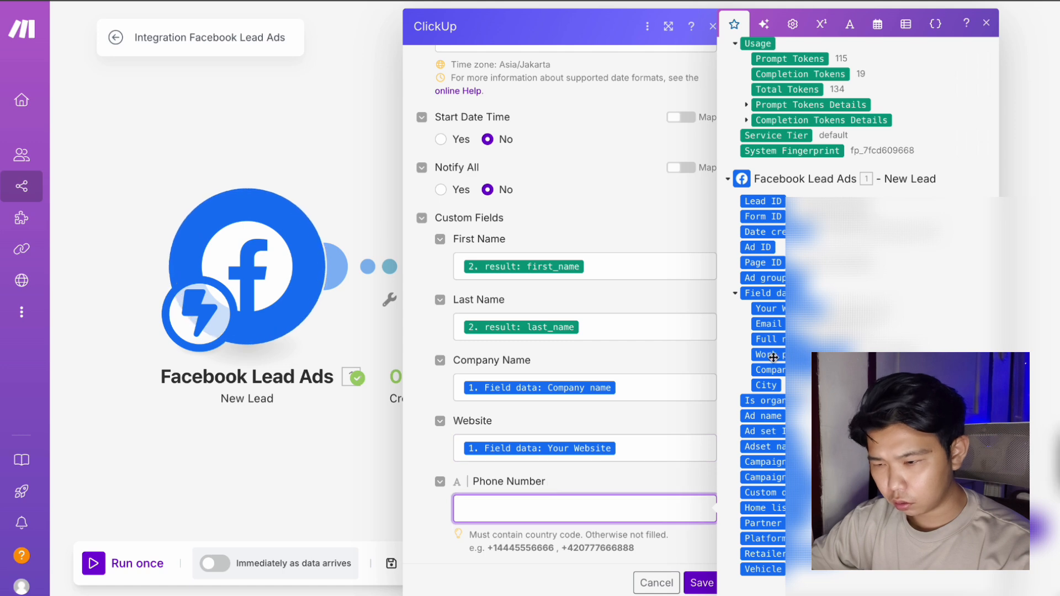
left_click(768, 355)
scroll(633, 389, "down", 2)
left_click(577, 474)
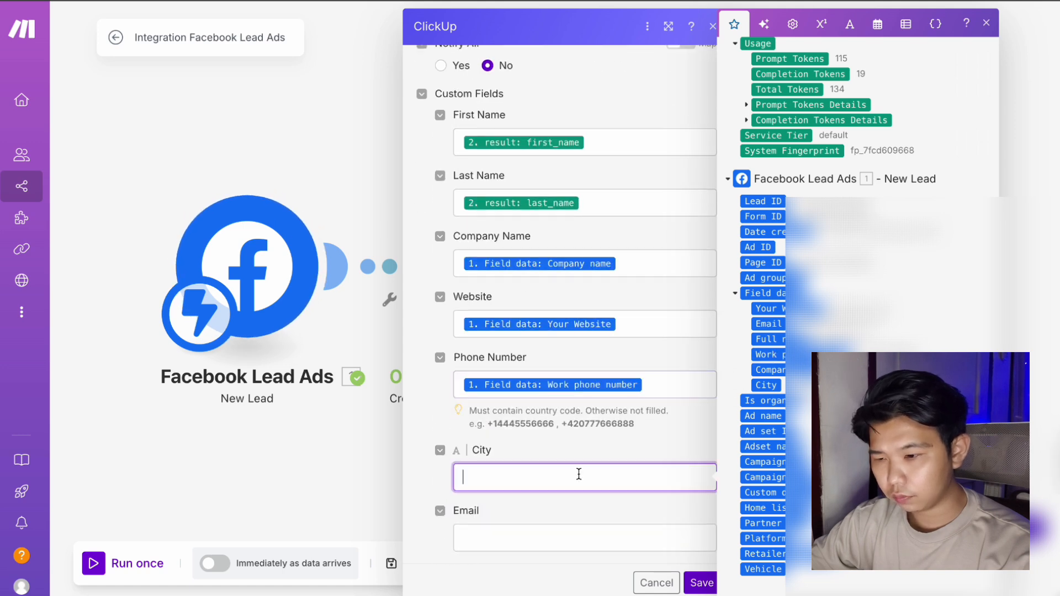
left_click(775, 385)
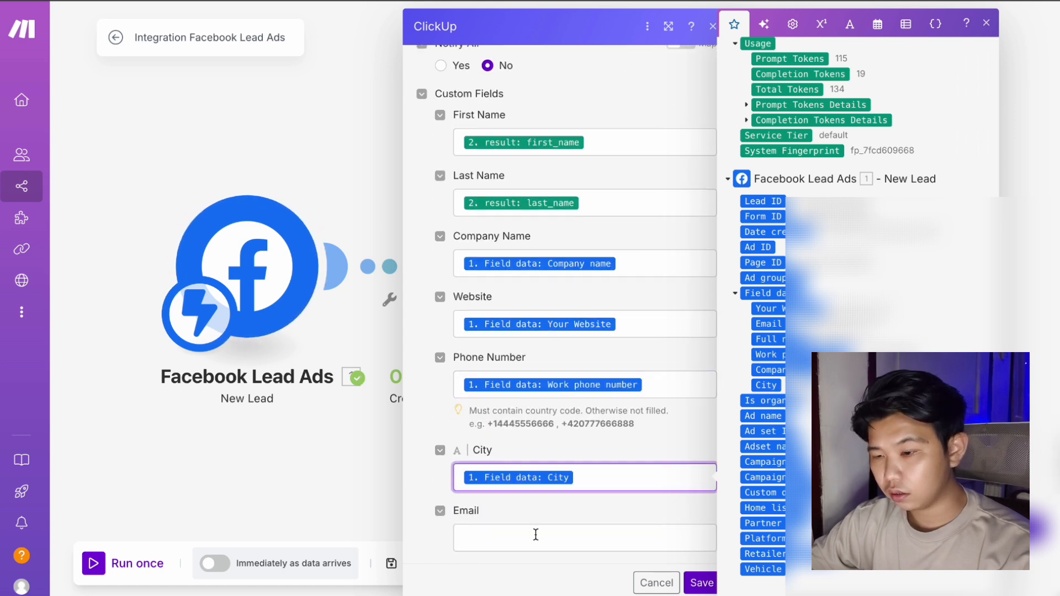
key("Tab")
left_click(754, 330)
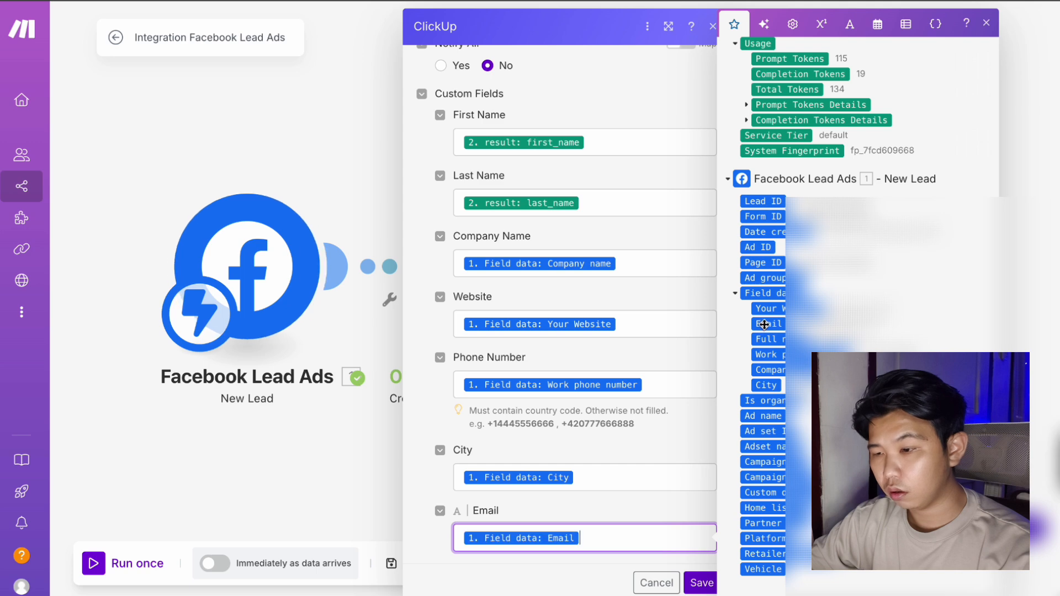
left_click(701, 583)
Add a Google Sheets Add a Row module after ClickUp, keeping the existing Google connection.
left_click(910, 267)
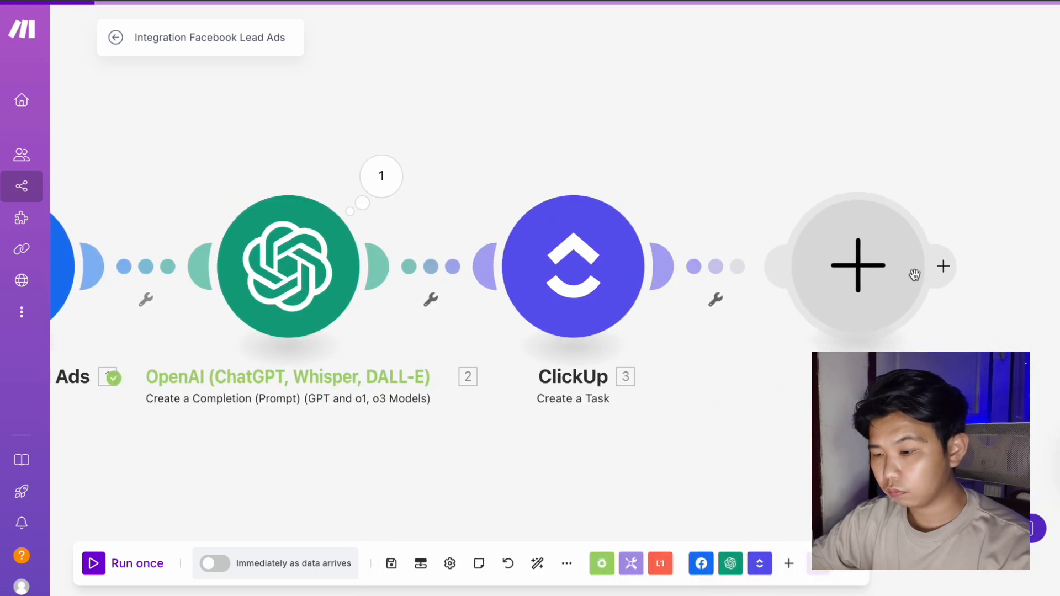
left_click(500, 386)
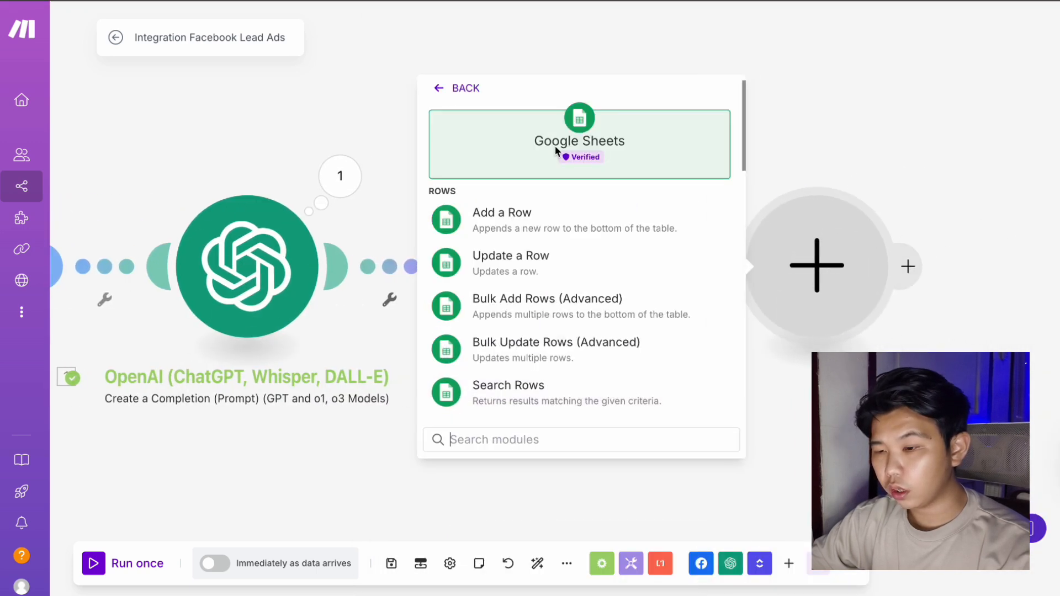
left_click(533, 225)
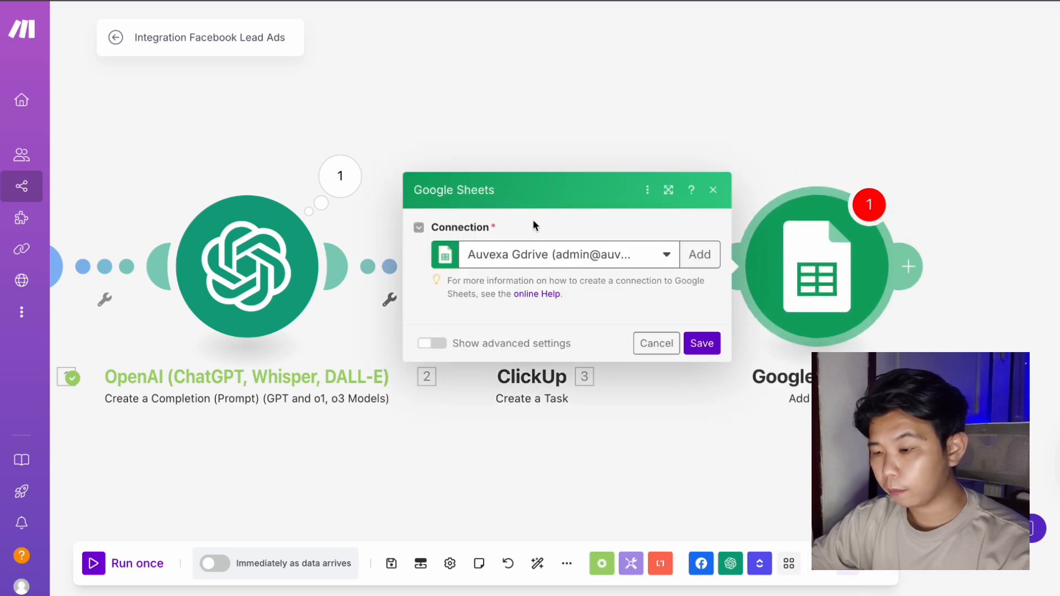
left_click(700, 113)
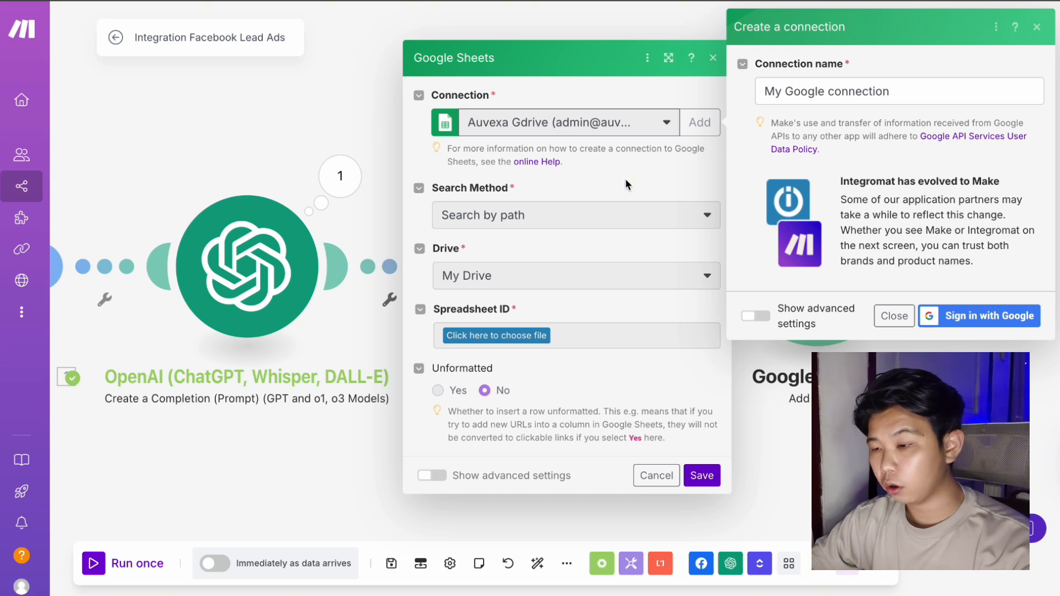
left_click(894, 315)
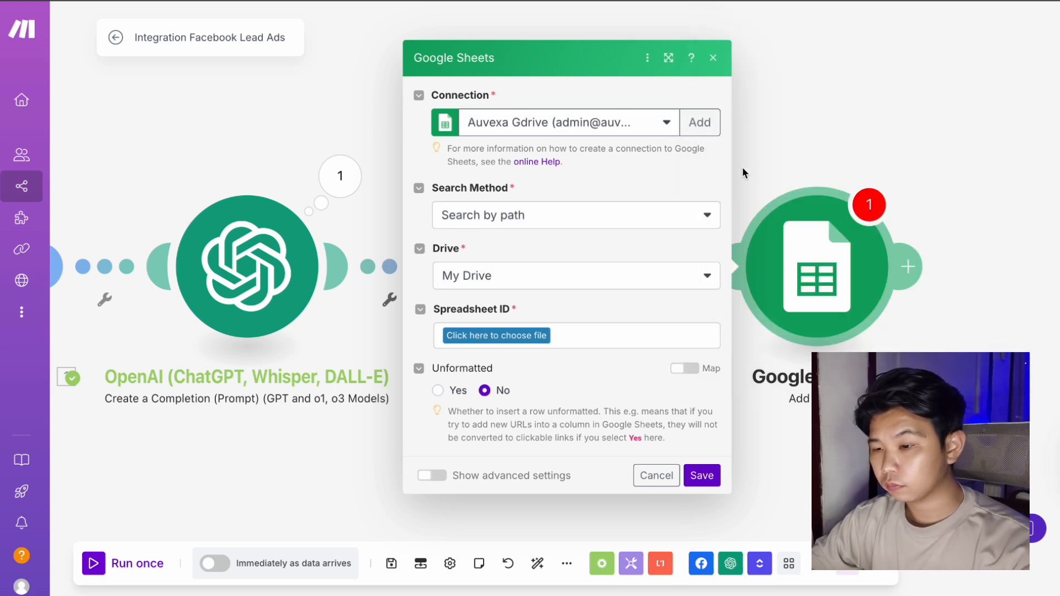
Start browsing the Drive folders to choose the target spreadsheet.
left_click(541, 337)
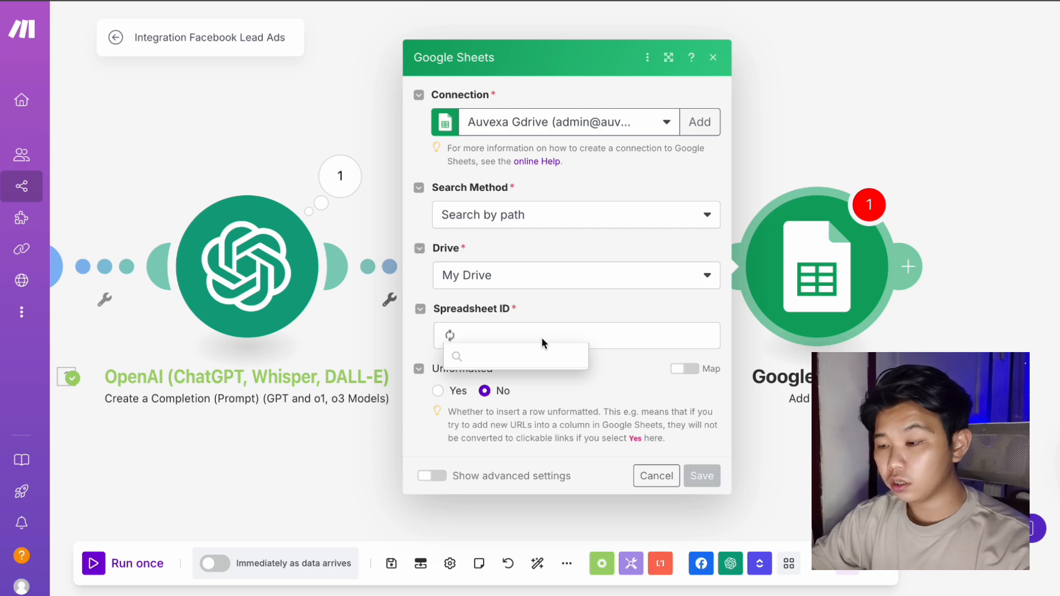
left_click(601, 337)
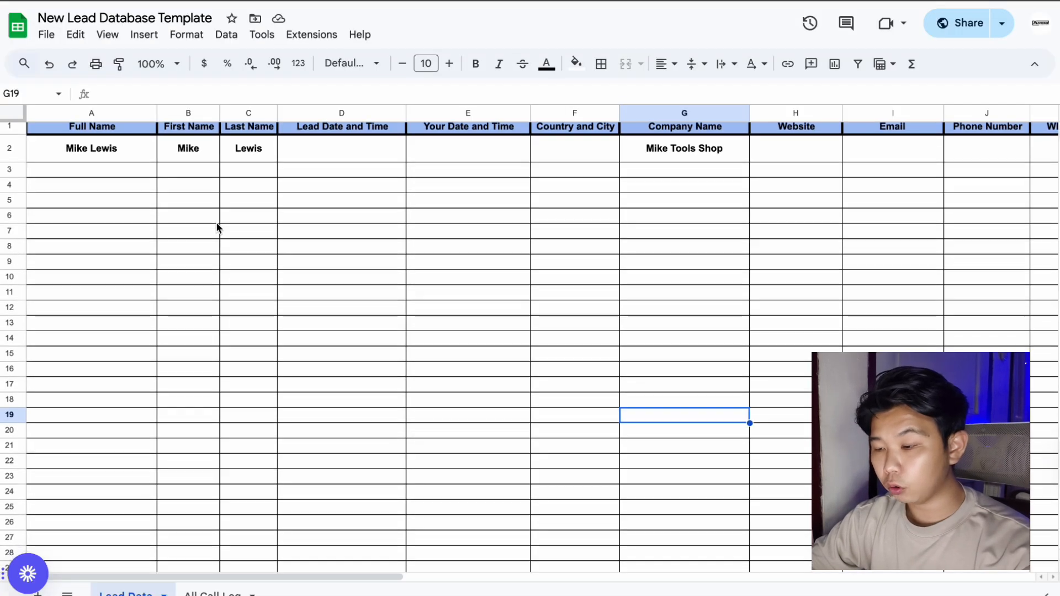
scroll(216, 222, "right", 15)
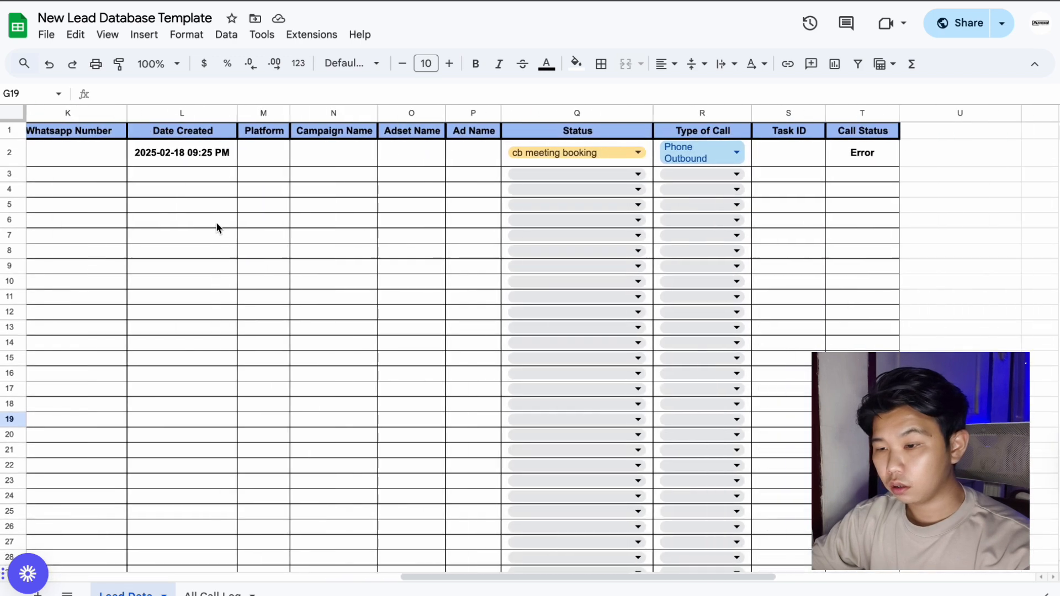
scroll(216, 222, "left", 15)
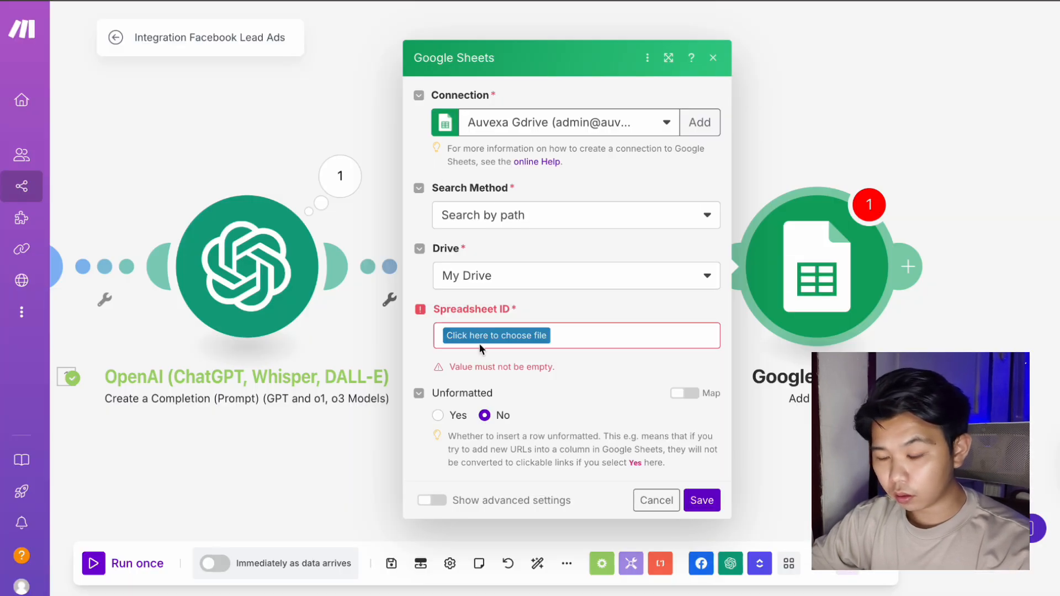
left_click(479, 336)
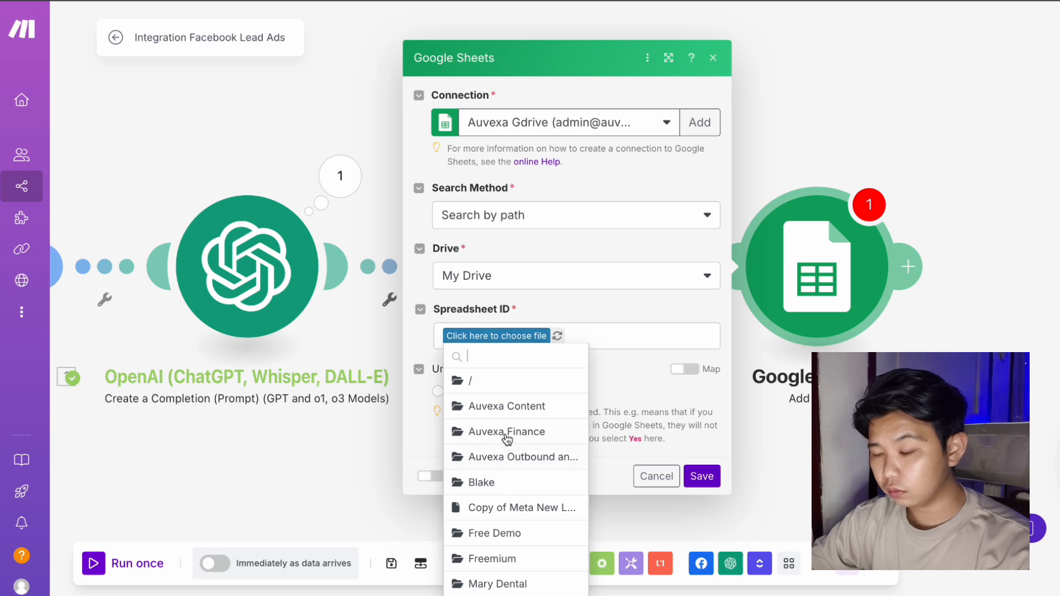
Pick the New Lead Database Template spreadsheet from Auvexa Content/2025/January Content/Instant Form to AI Voice Agent.
left_click(506, 406)
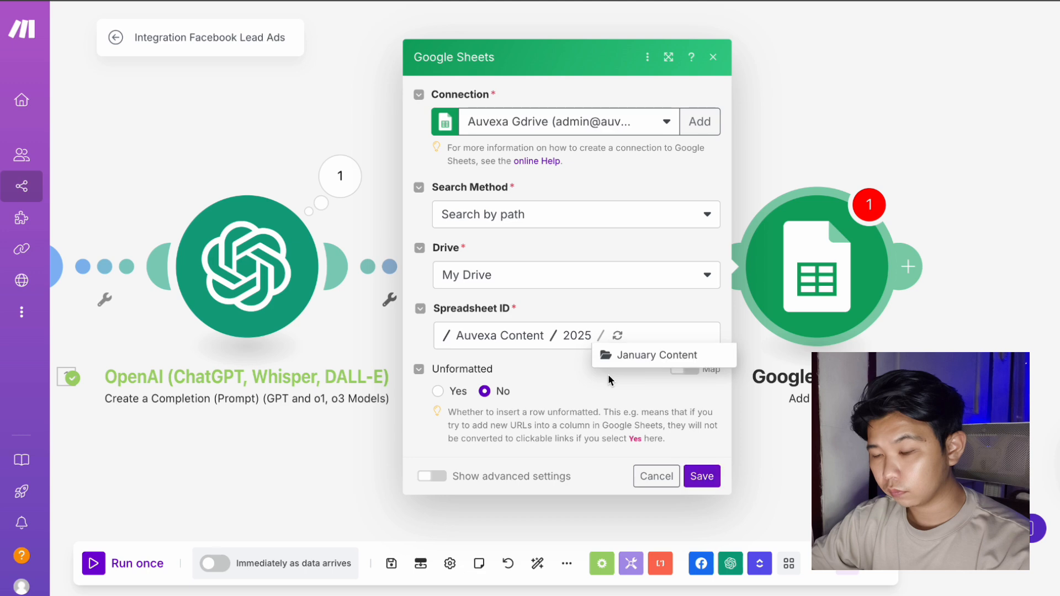
left_click(624, 355)
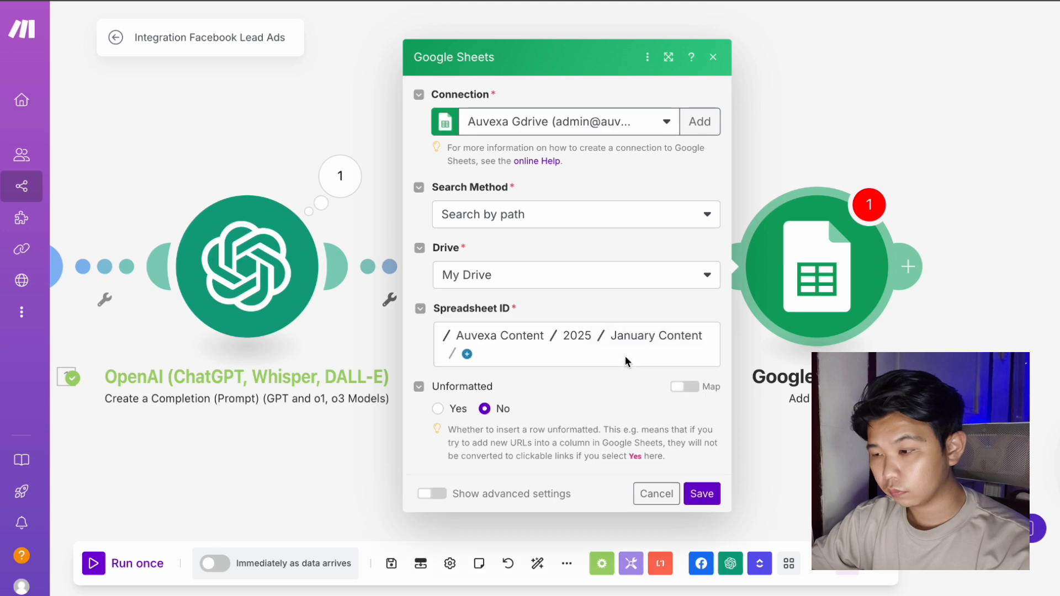
left_click(467, 354)
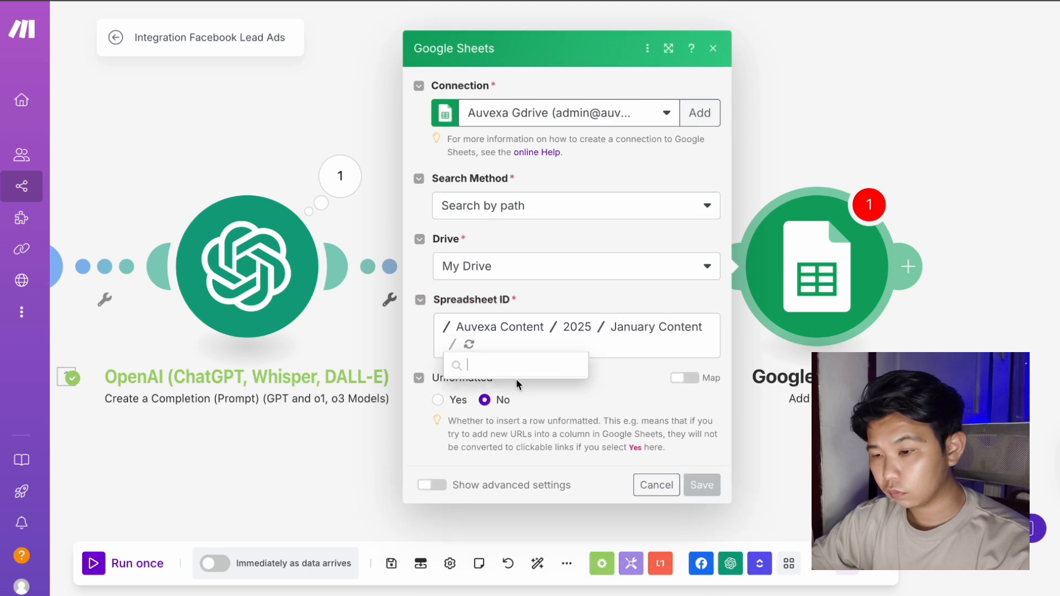
left_click(519, 364)
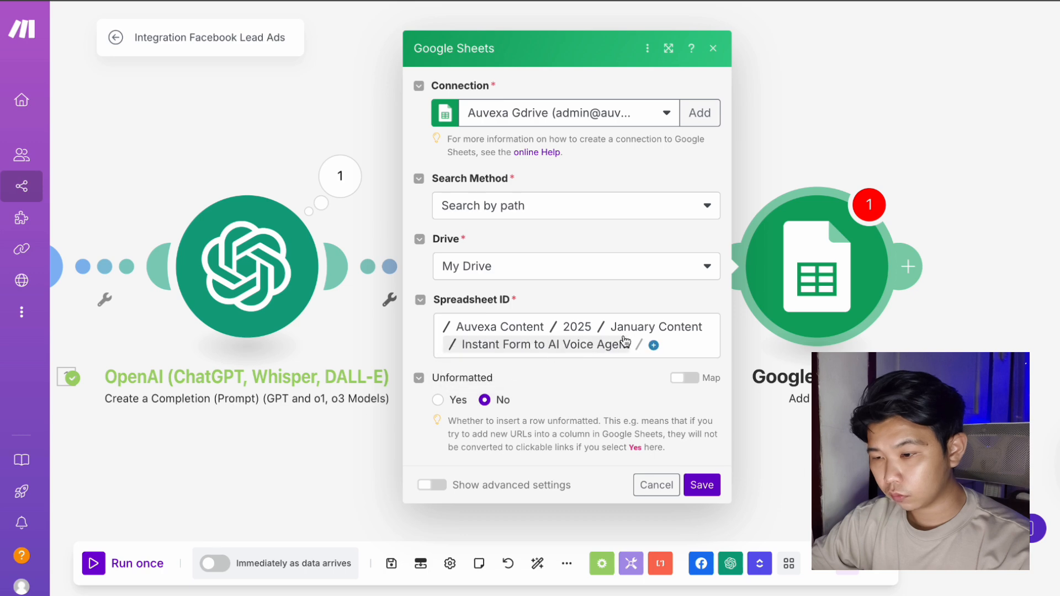
left_click(640, 345)
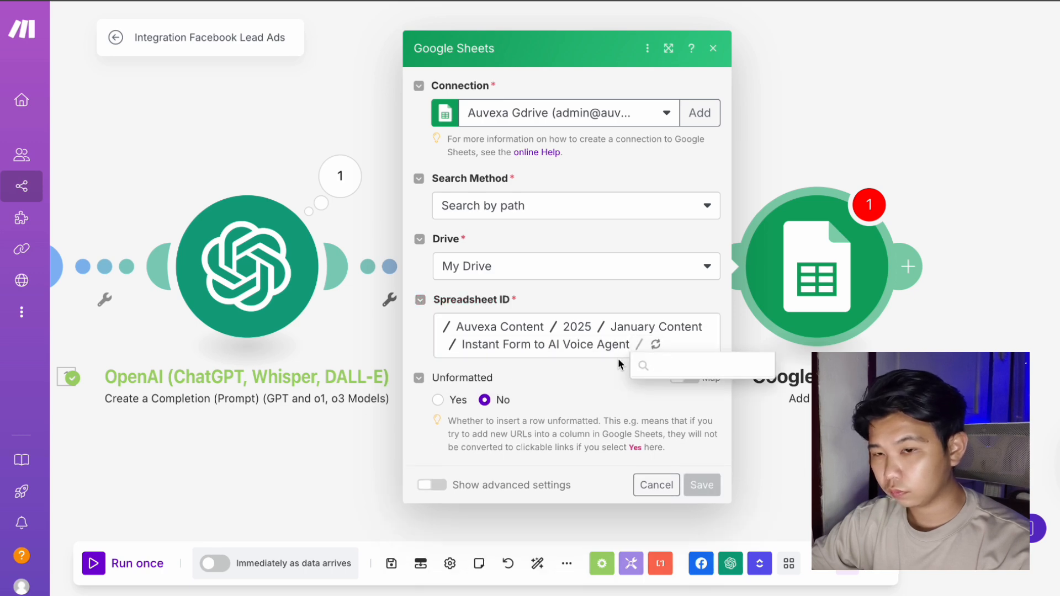
left_click(658, 364)
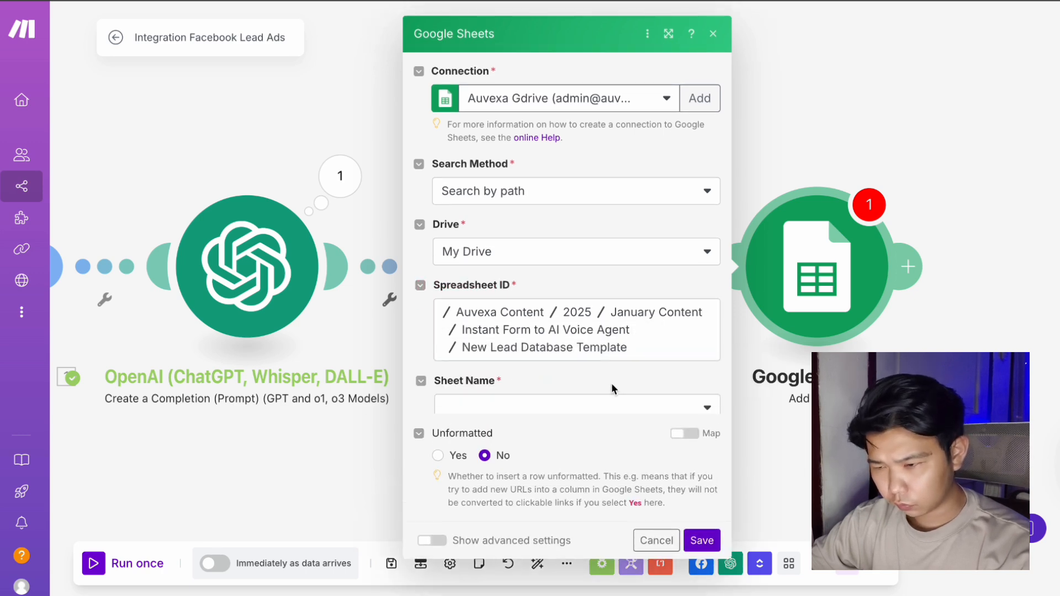
Set the Sheet Name to Lead Data and review its header fields.
left_click(610, 408)
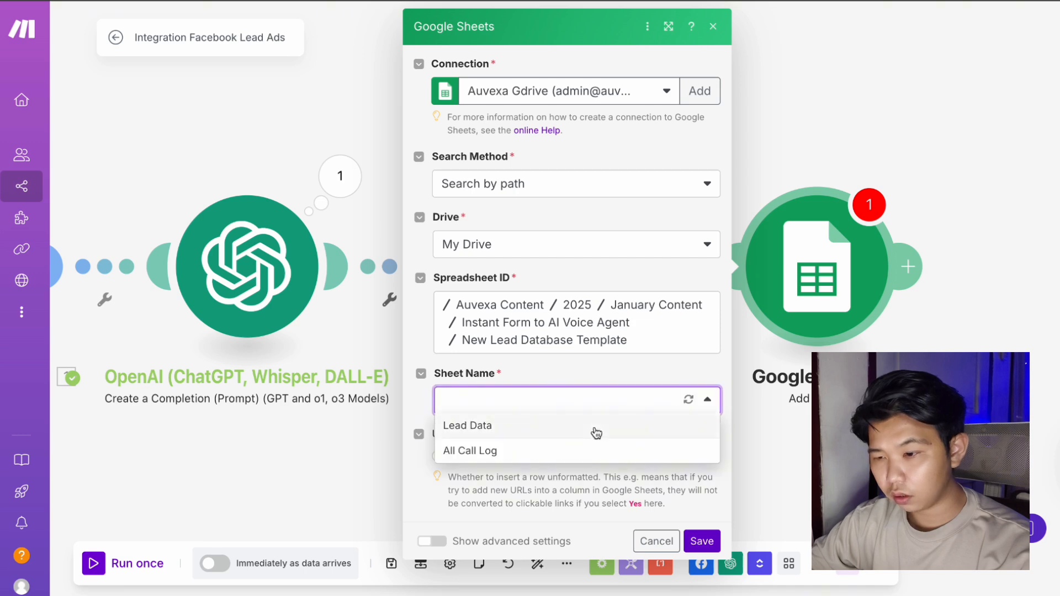
left_click(594, 426)
scroll(594, 426, "down", 1)
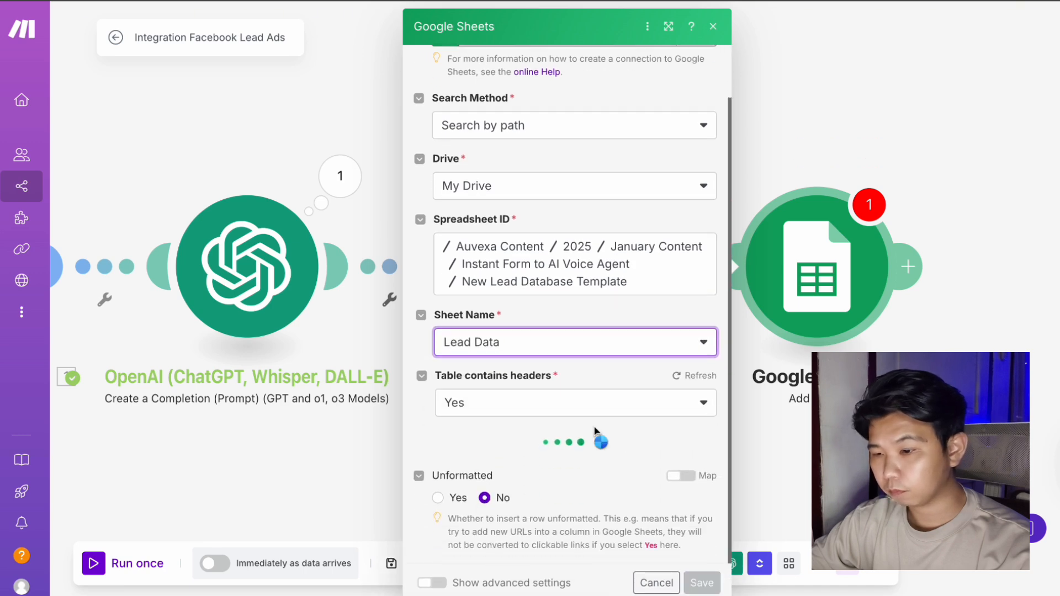
scroll(594, 426, "down", 5)
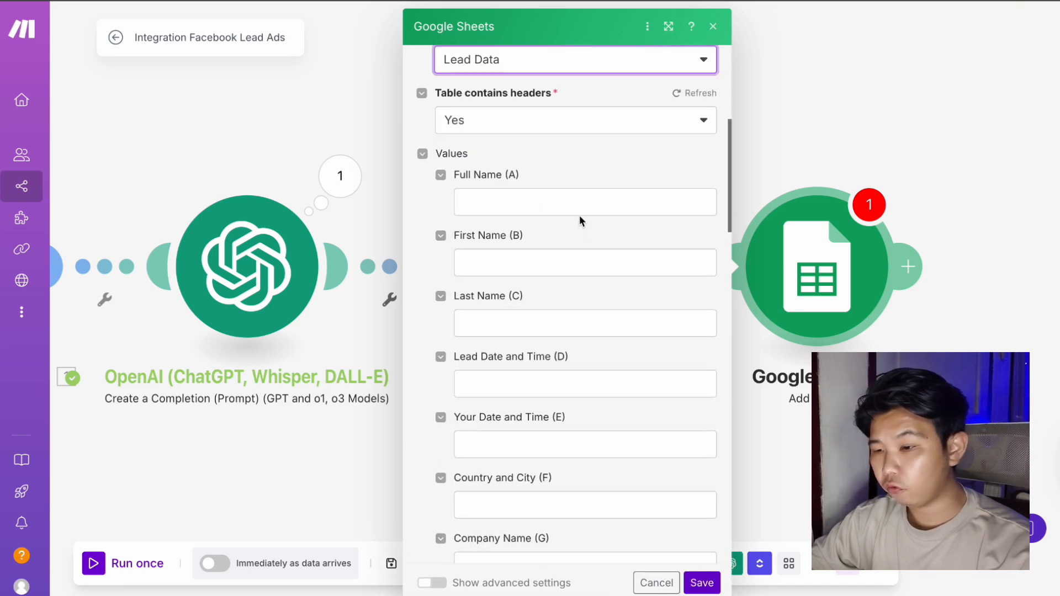
Map Full Name (A) to the lead's full name and First/Last Name (B, C) to OpenAI first_name/last_name.
left_click(580, 213)
scroll(773, 309, "down", 10)
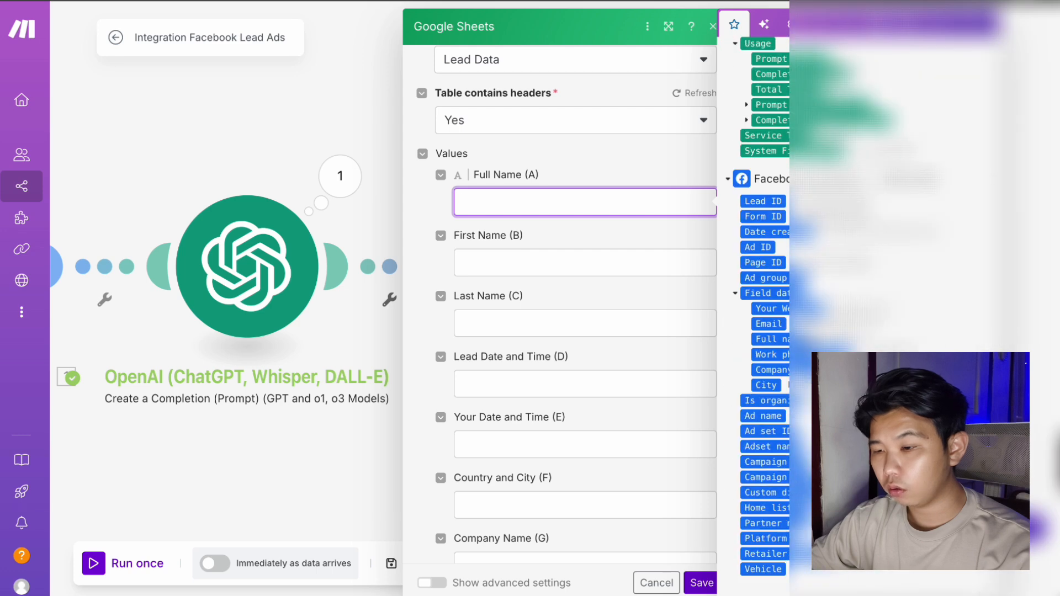
left_click(784, 338)
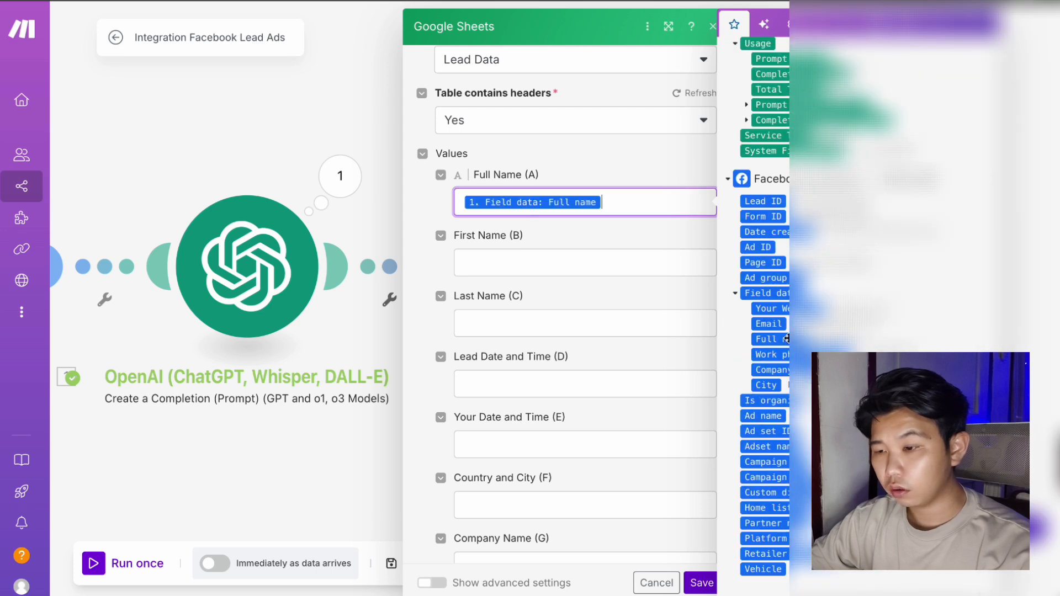
left_click(609, 261)
scroll(767, 298, "up", 6)
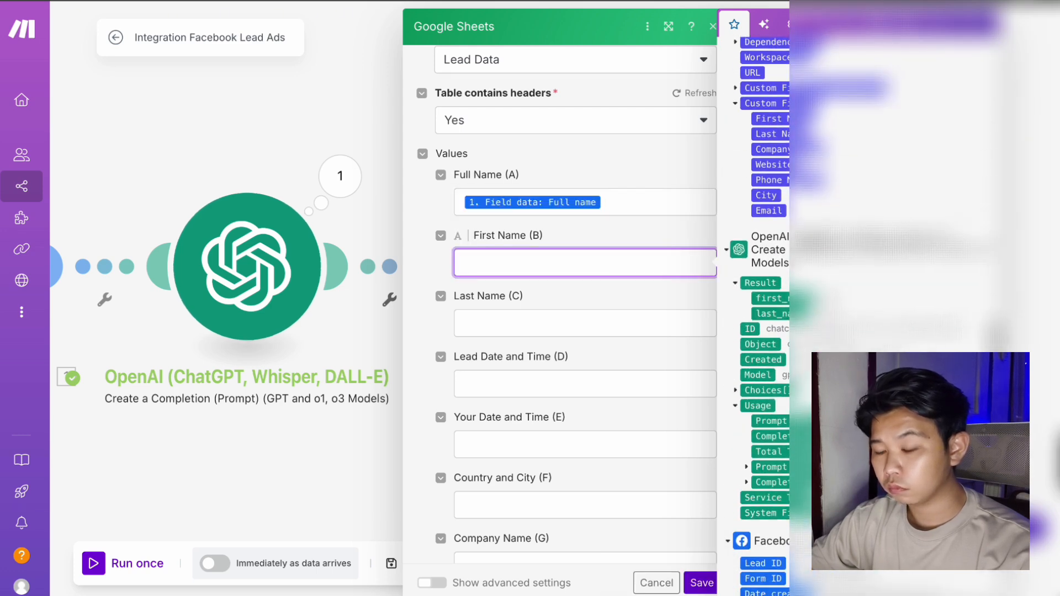
left_click(769, 298)
left_click(638, 327)
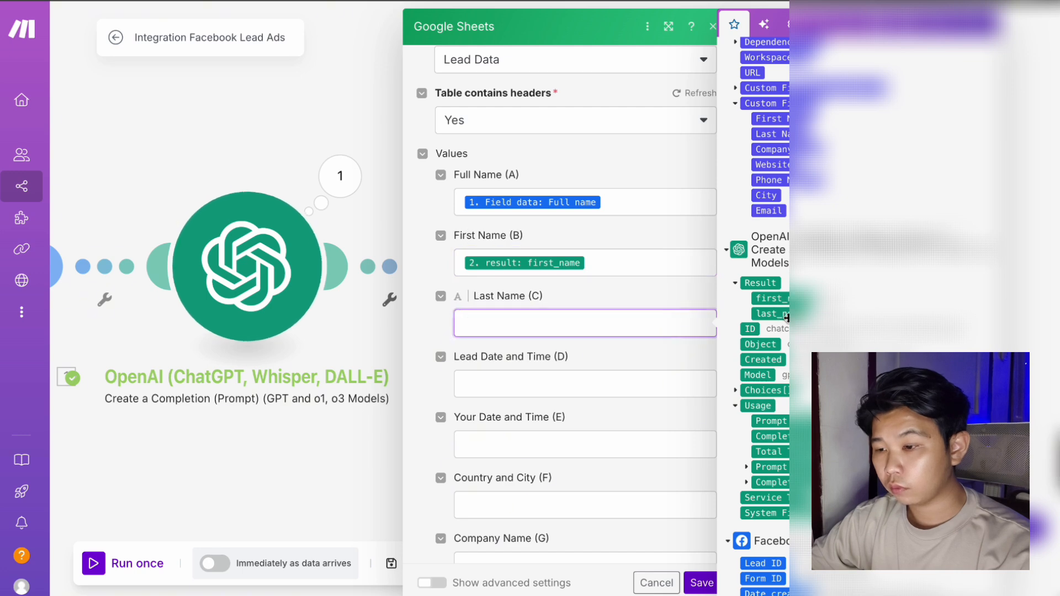
left_click(770, 313)
Map Country and City (F) to the lead's City and Company Name (G) to its company name.
left_click(669, 382)
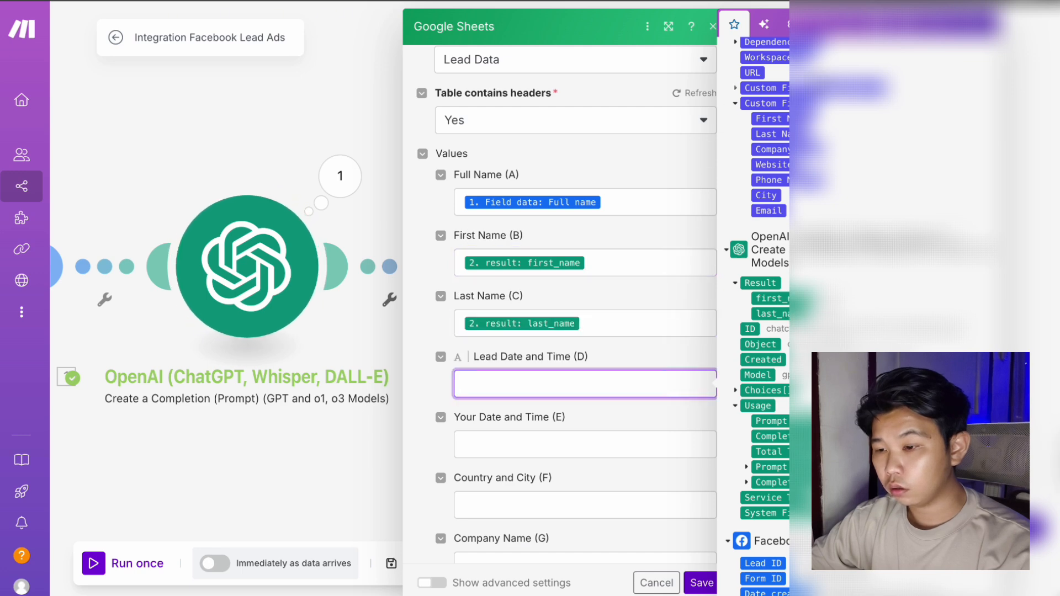
scroll(662, 322, "down", 5)
left_click(661, 315)
scroll(661, 314, "down", 1)
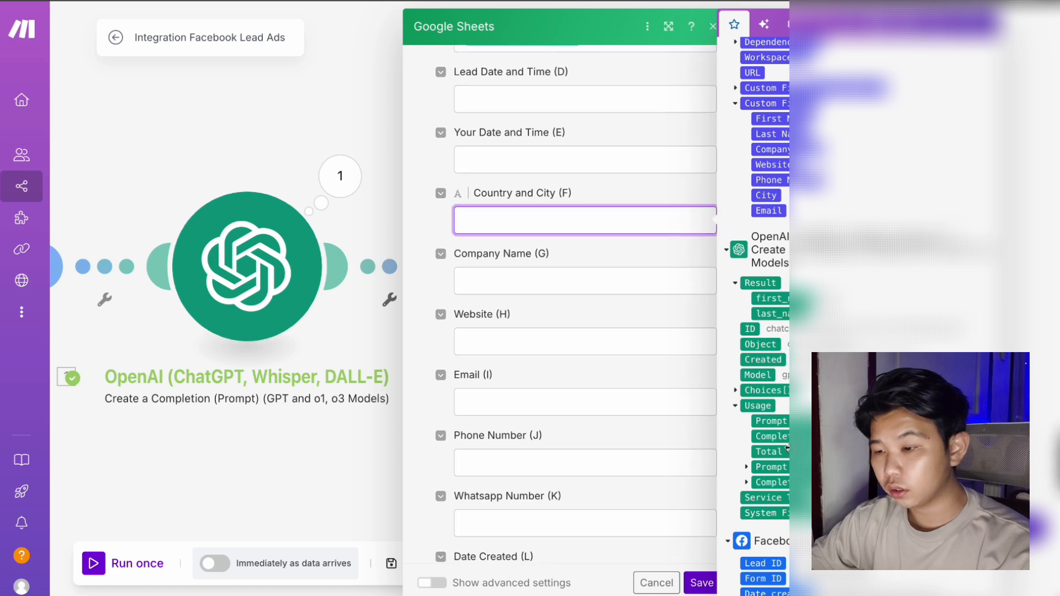
scroll(764, 331, "down", 6)
left_click(767, 426)
left_click(601, 279)
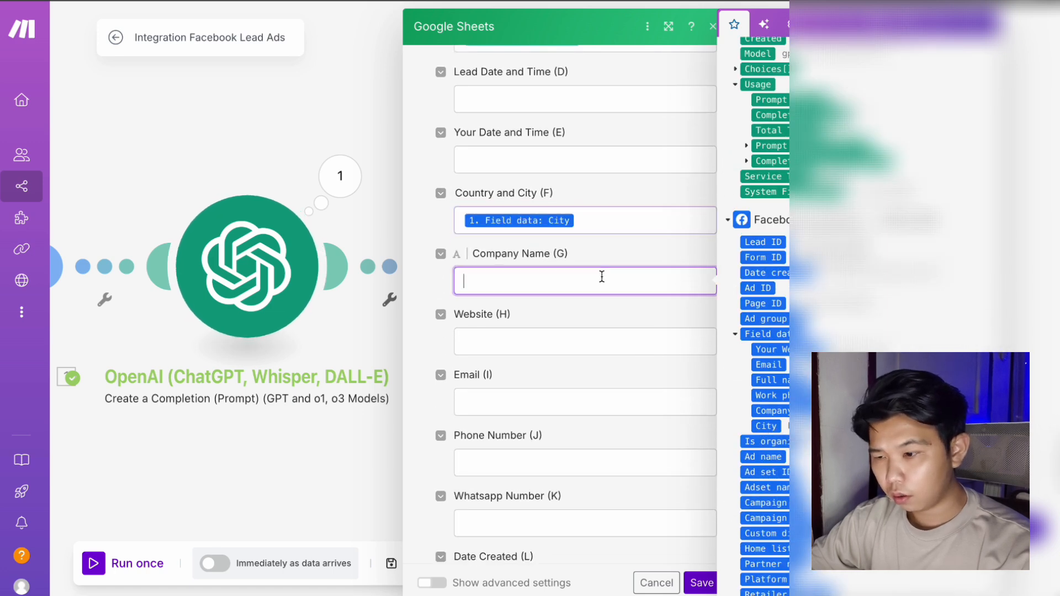
left_click(772, 410)
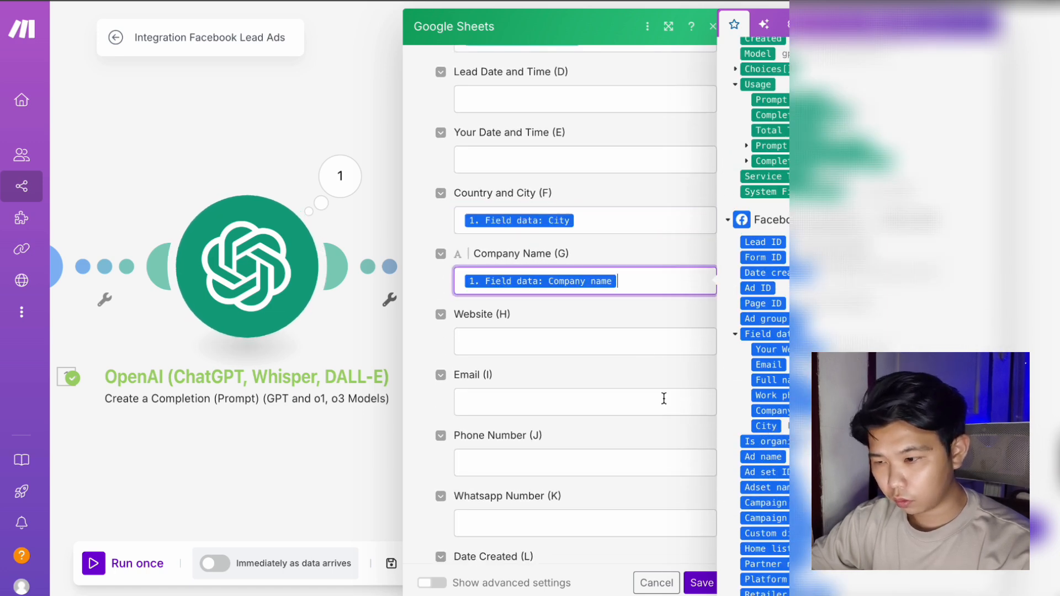
Map Website (H), Email (I) and Phone Number (J) to the lead's website, email and work phone.
left_click(589, 334)
left_click(768, 349)
left_click(567, 395)
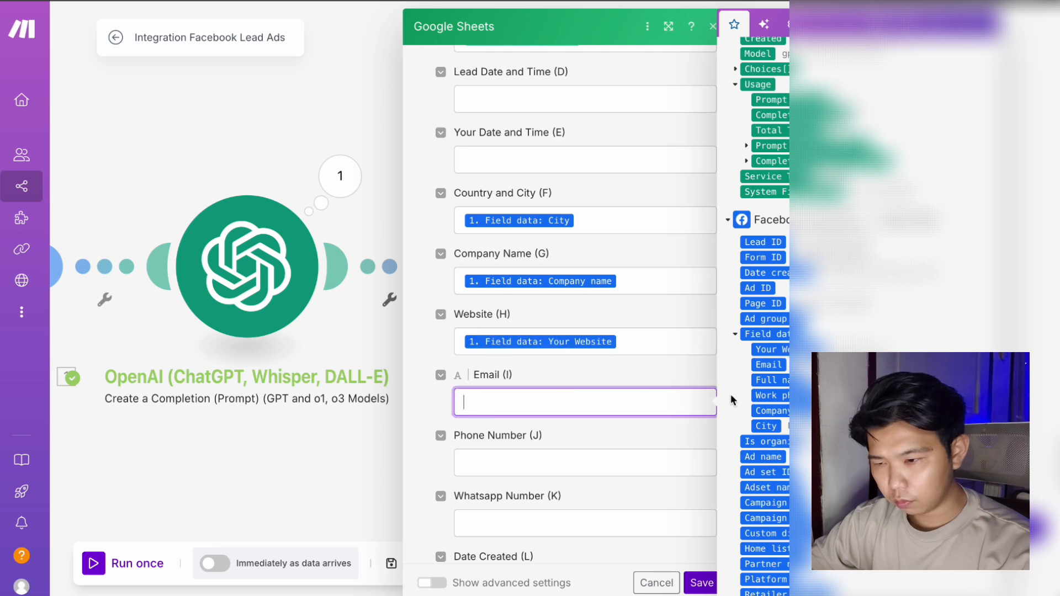
left_click(769, 365)
left_click(596, 451)
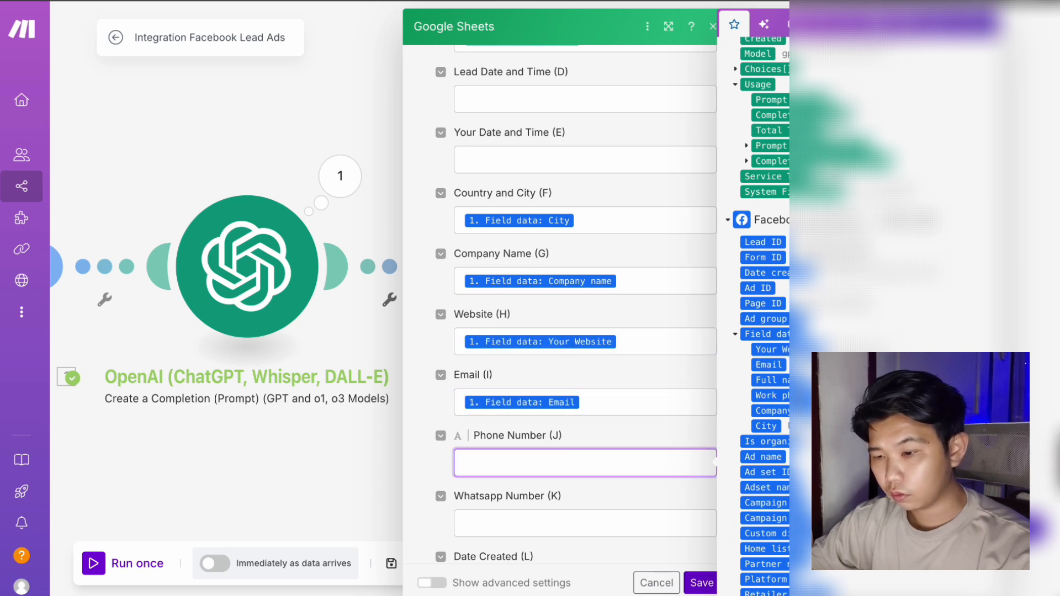
left_click(769, 395)
scroll(615, 427, "down", 3)
scroll(598, 381, "down", 1)
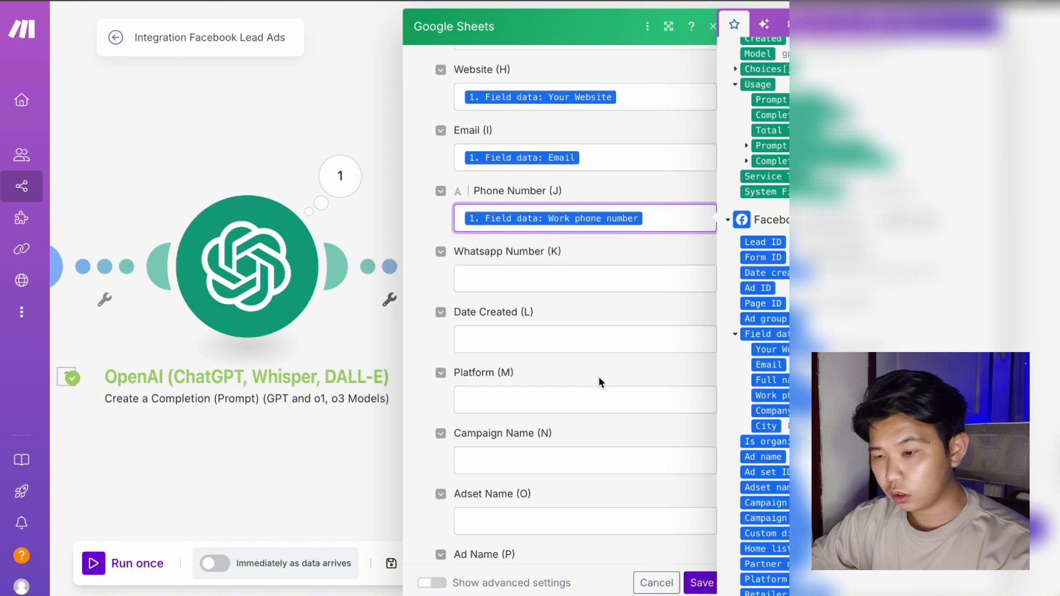
left_click(601, 346)
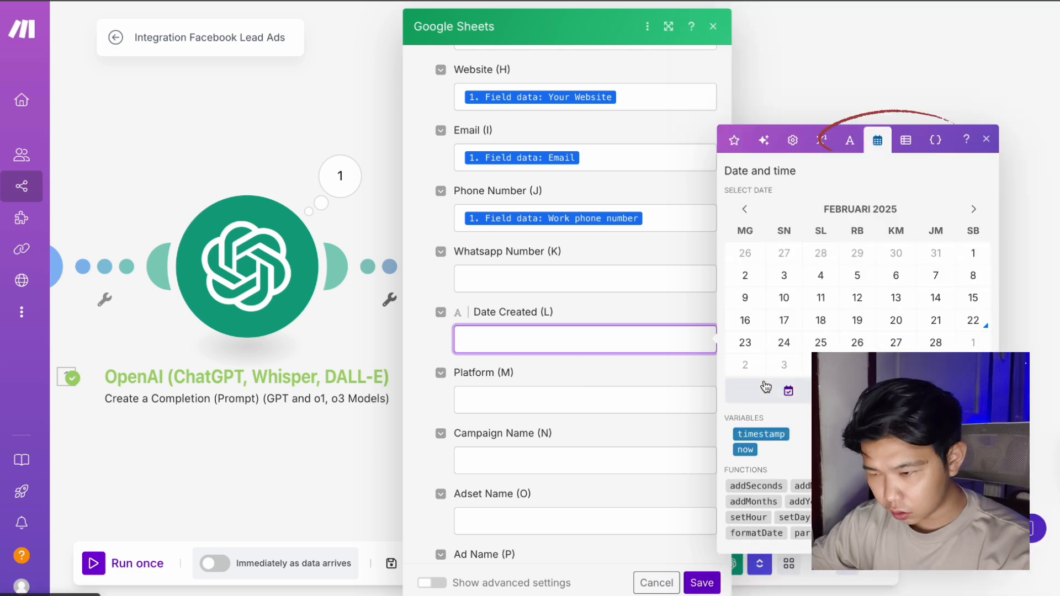
Set Date Created to formatDate of now, using the 'YYYY-MM-DD hh:mm A' format from the notes.
left_click(761, 533)
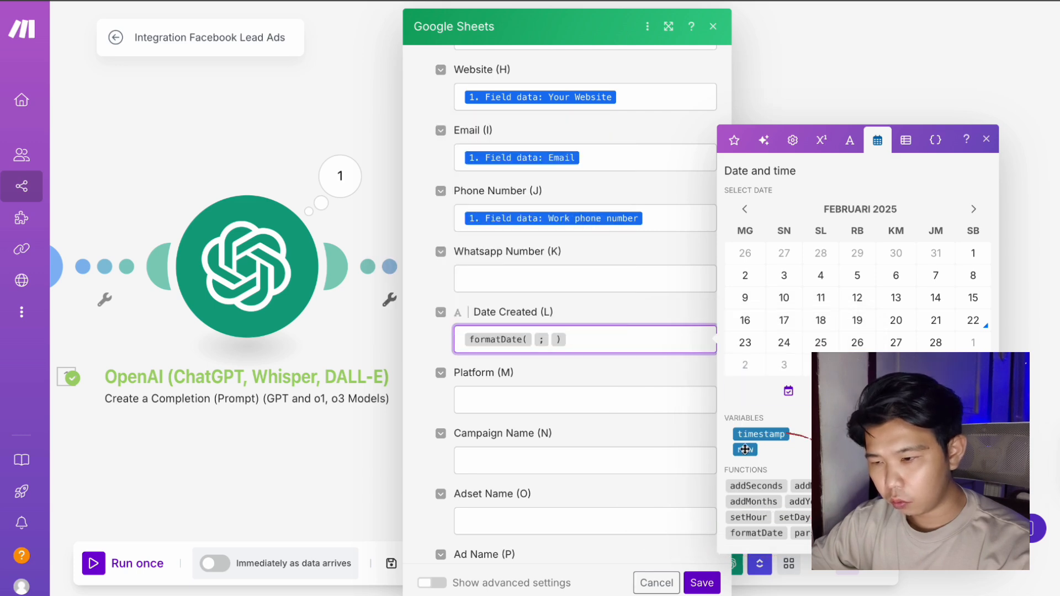
left_click(745, 449)
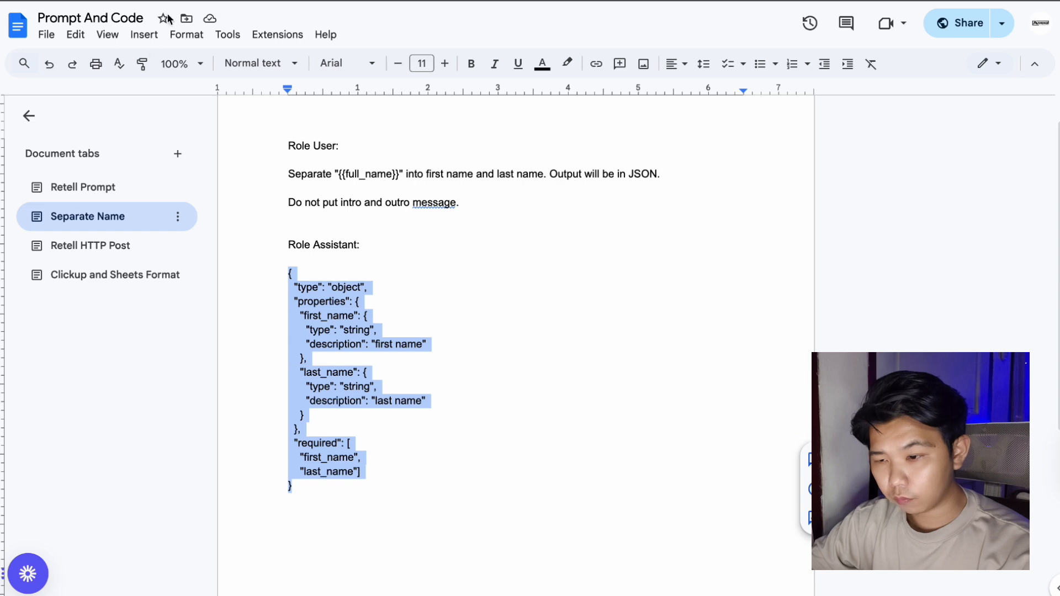
left_click(127, 274)
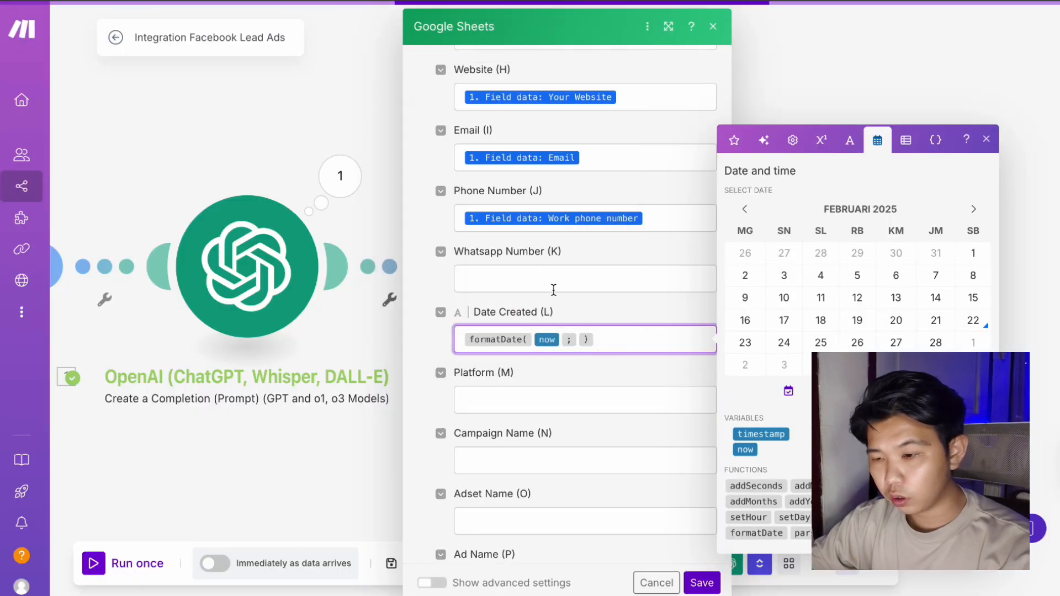
Map Platform (M), Campaign Name (N), Adset Name (O) and Ad Name (P) to the Facebook lead fields.
left_click(552, 425)
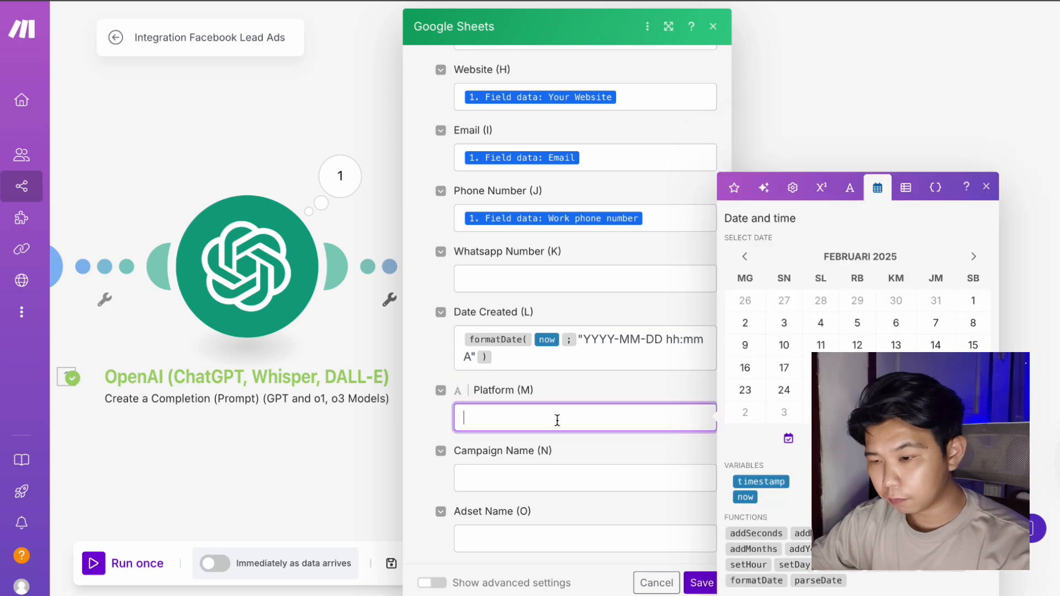
scroll(768, 394, "down", 15)
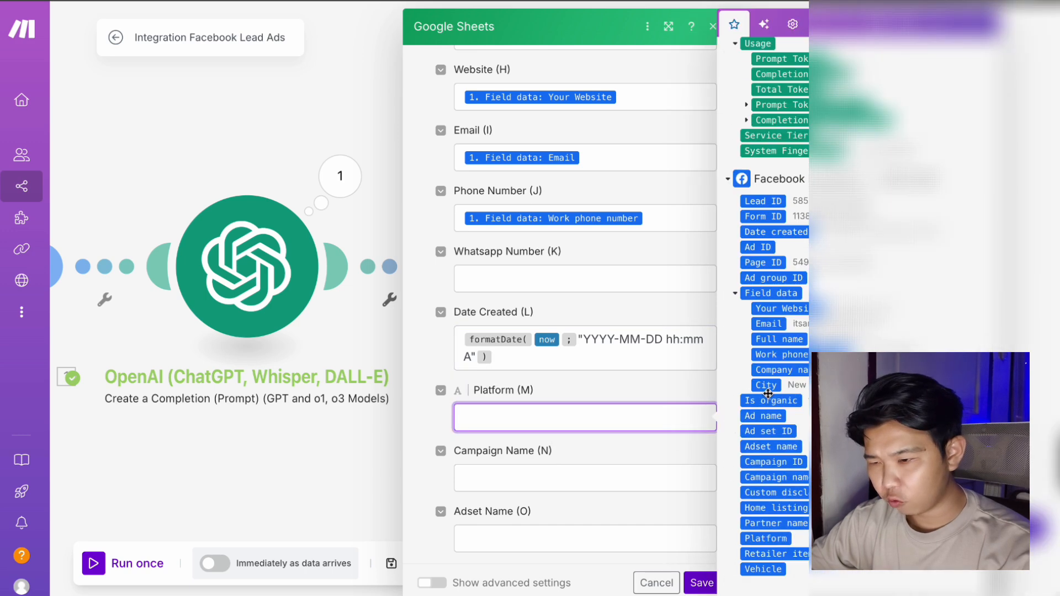
left_click(777, 542)
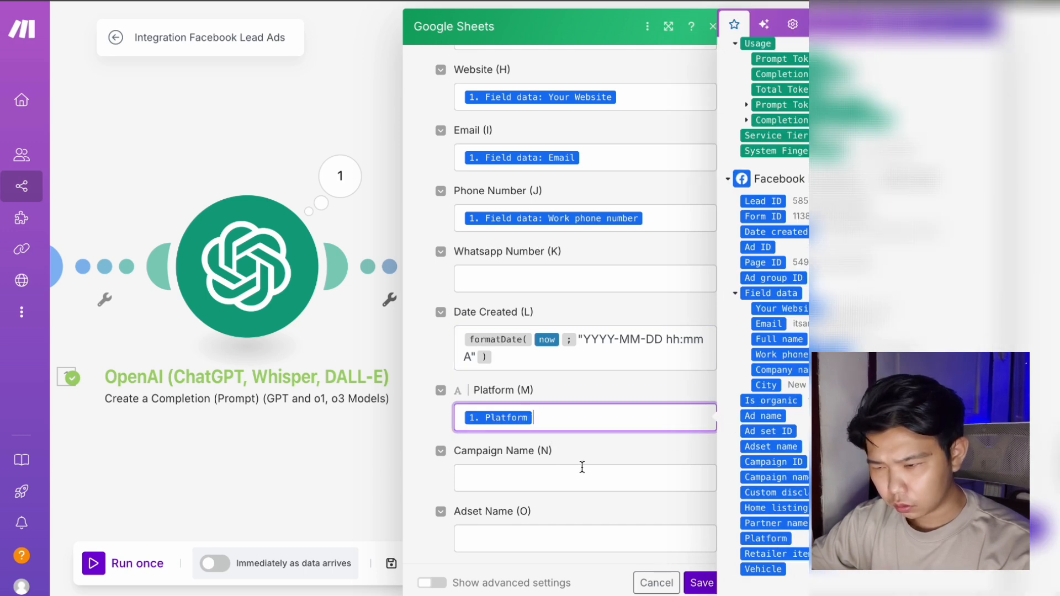
left_click(679, 467)
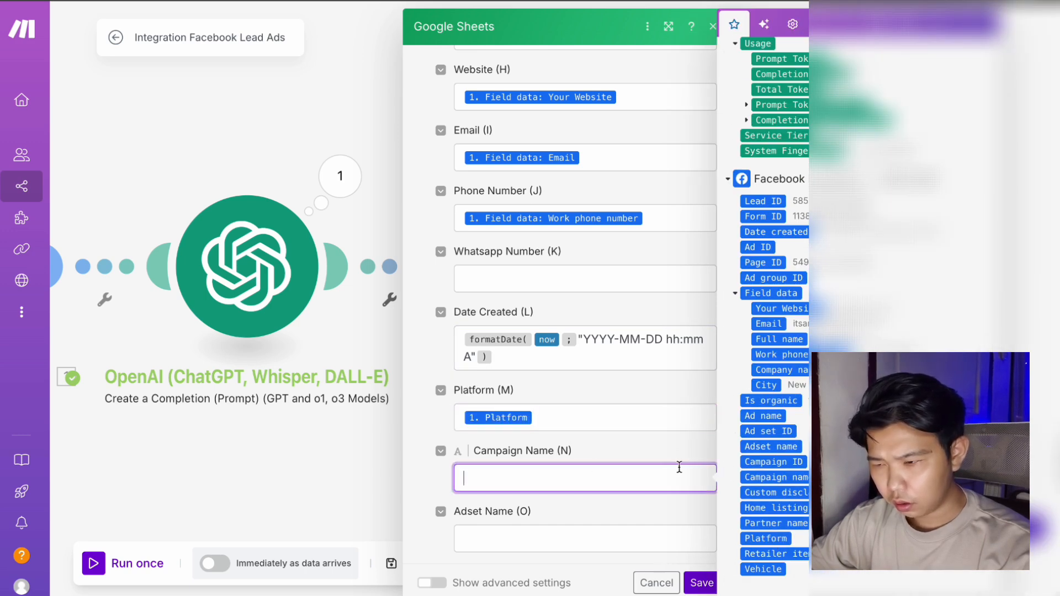
left_click(800, 473)
left_click(628, 530)
left_click(756, 451)
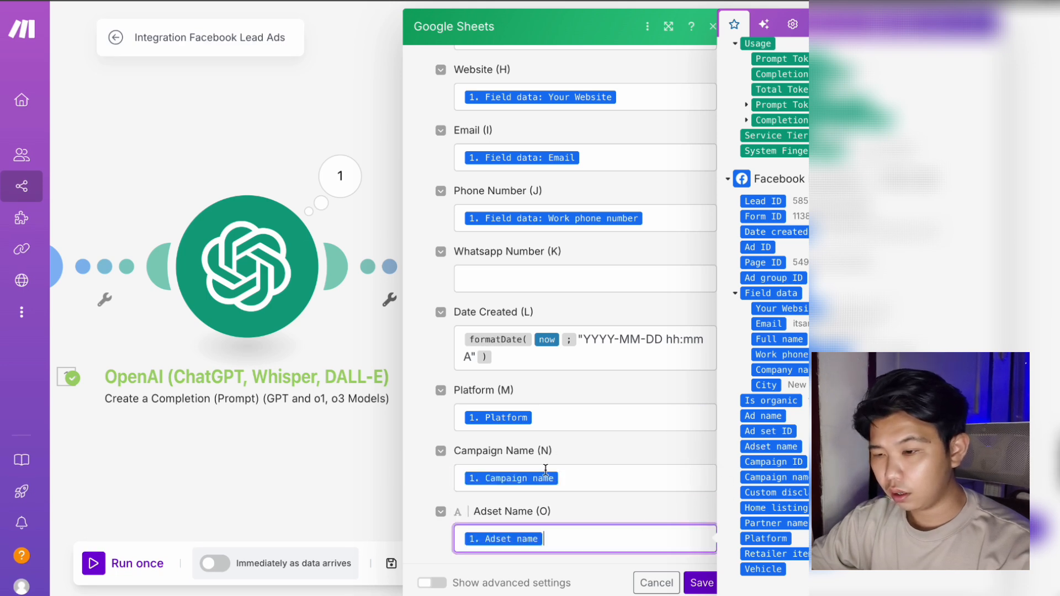
scroll(544, 468, "down", 5)
left_click(566, 282)
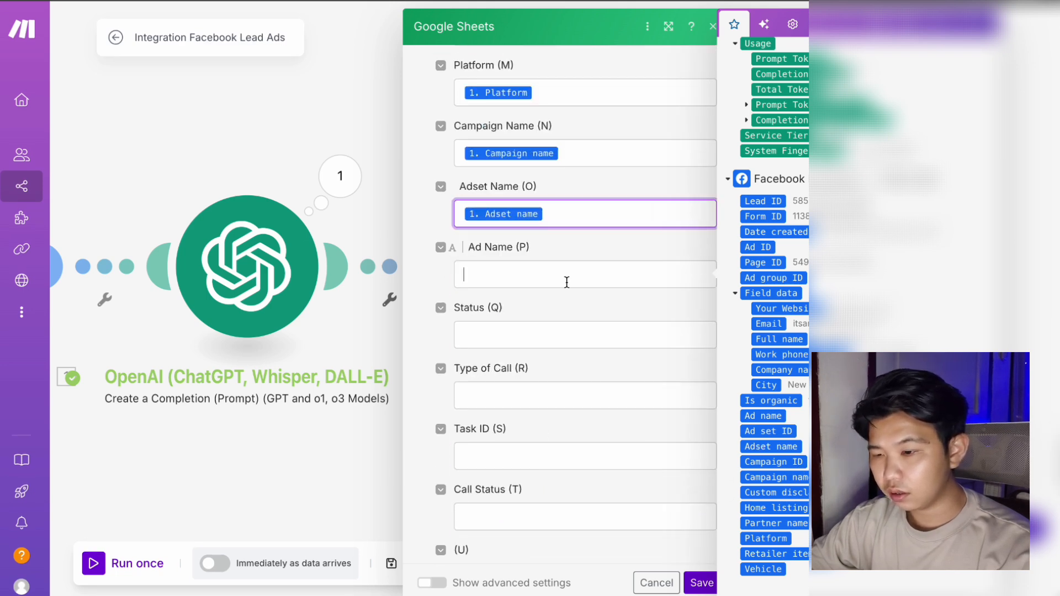
left_click(762, 416)
Move through Status (Q) and Type of Call (R), returning to the Status field.
left_click(612, 336)
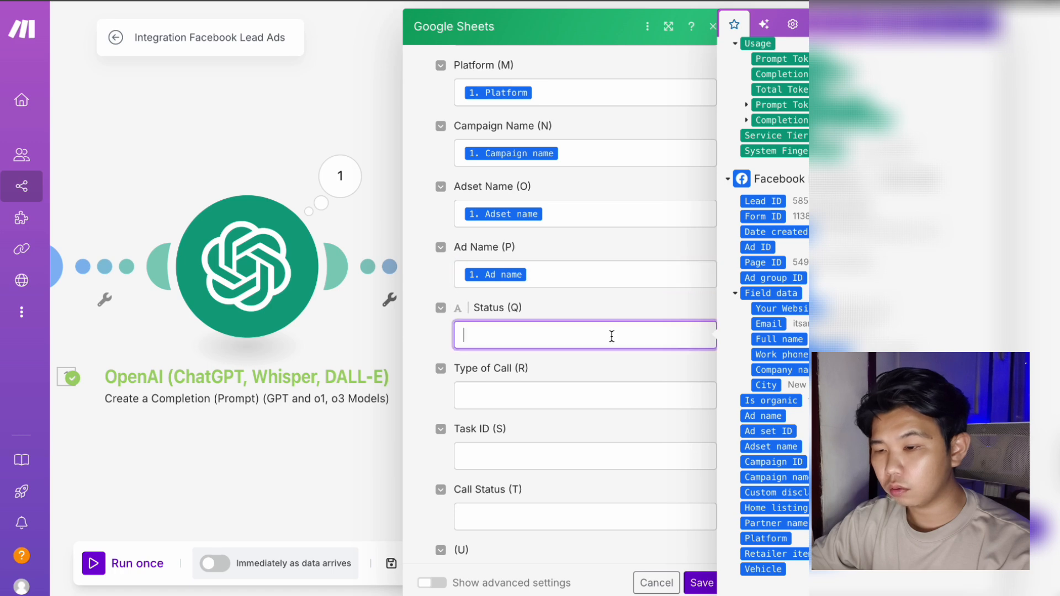
left_click(611, 388)
scroll(610, 386, "down", 1)
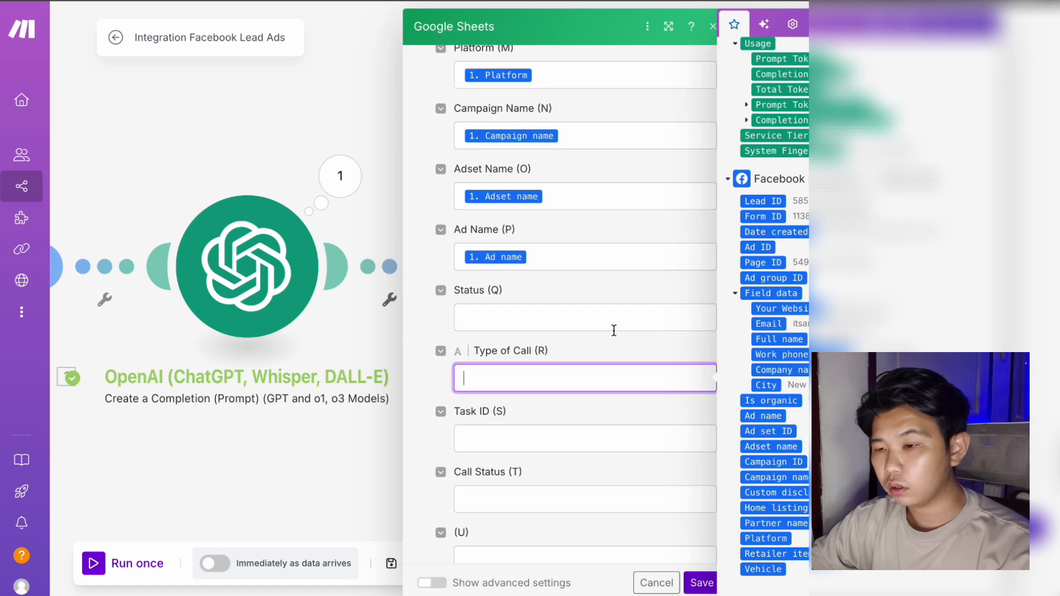
left_click(614, 320)
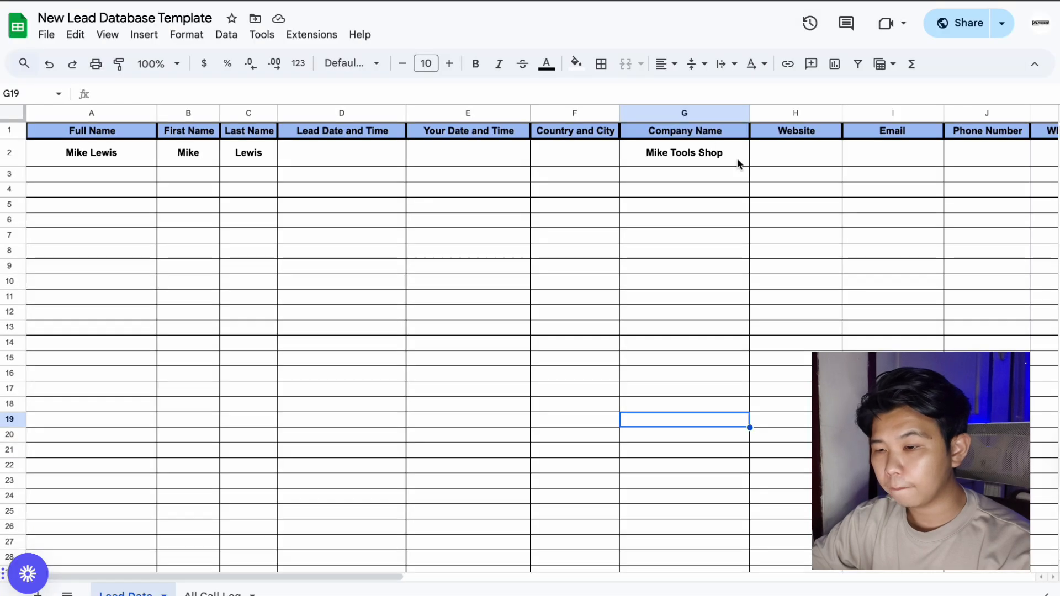
scroll(833, 197, "right", 5)
Check the Status options in the lead sheet's cell Q2 dropdown.
scroll(882, 195, "right", 2)
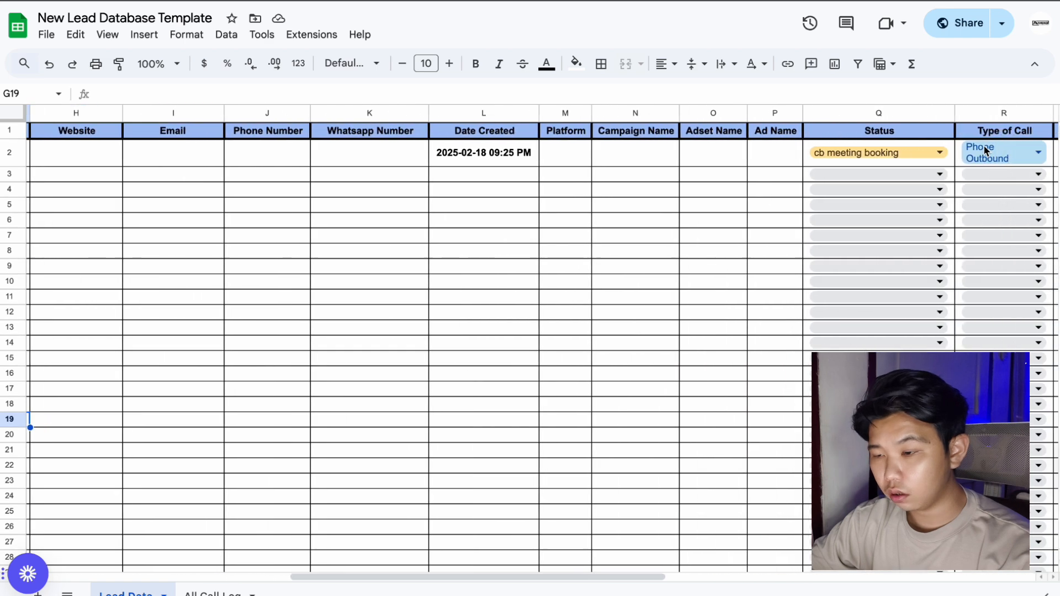
double_click(933, 148)
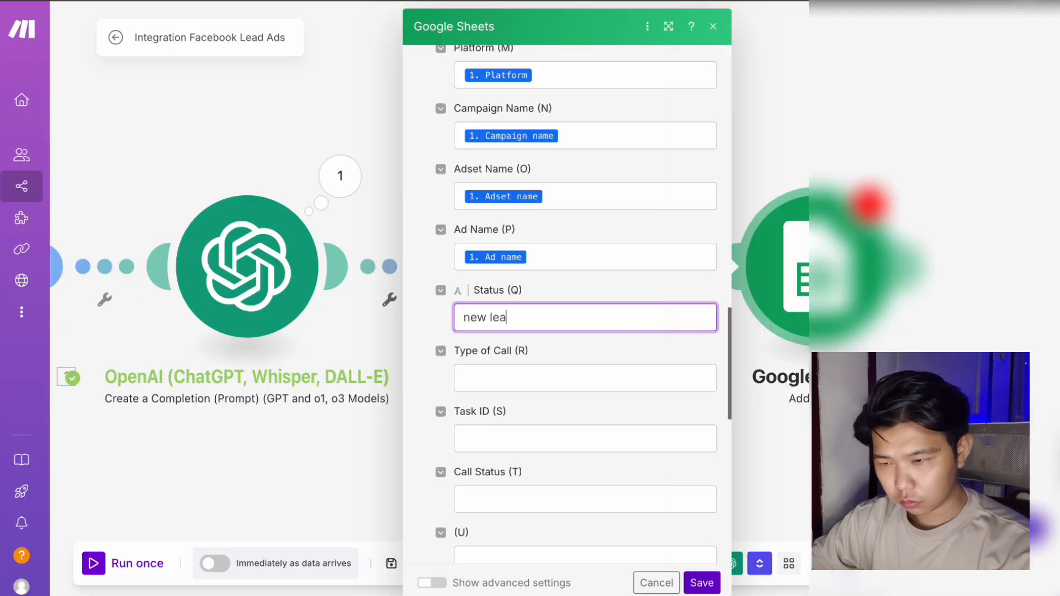
Map Task ID (S) to the ClickUp Task ID and save the Google Sheets row settings.
left_click(577, 438)
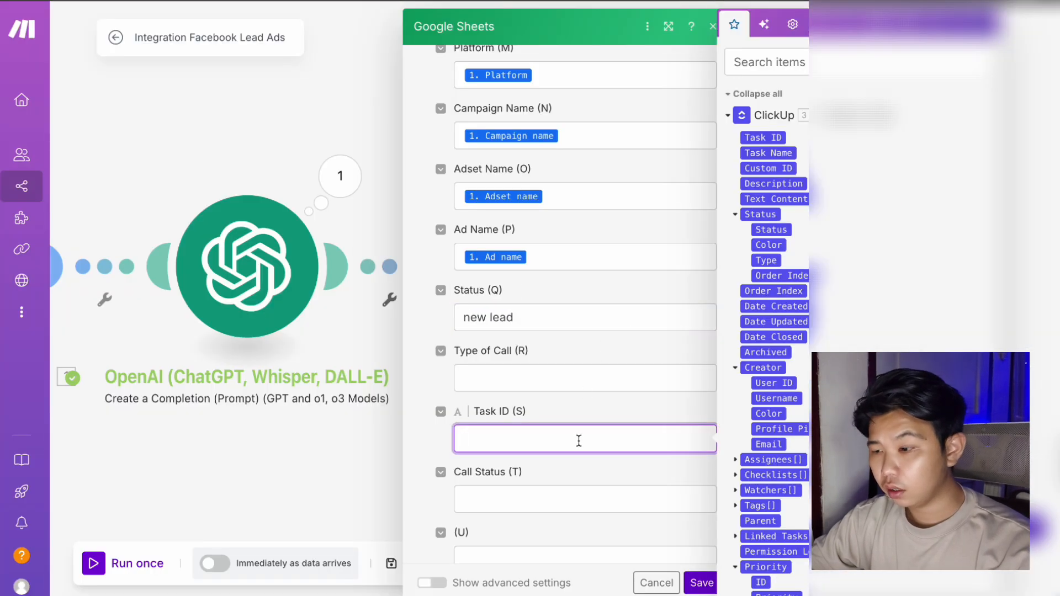
left_click(779, 137)
scroll(563, 425, "down", 4)
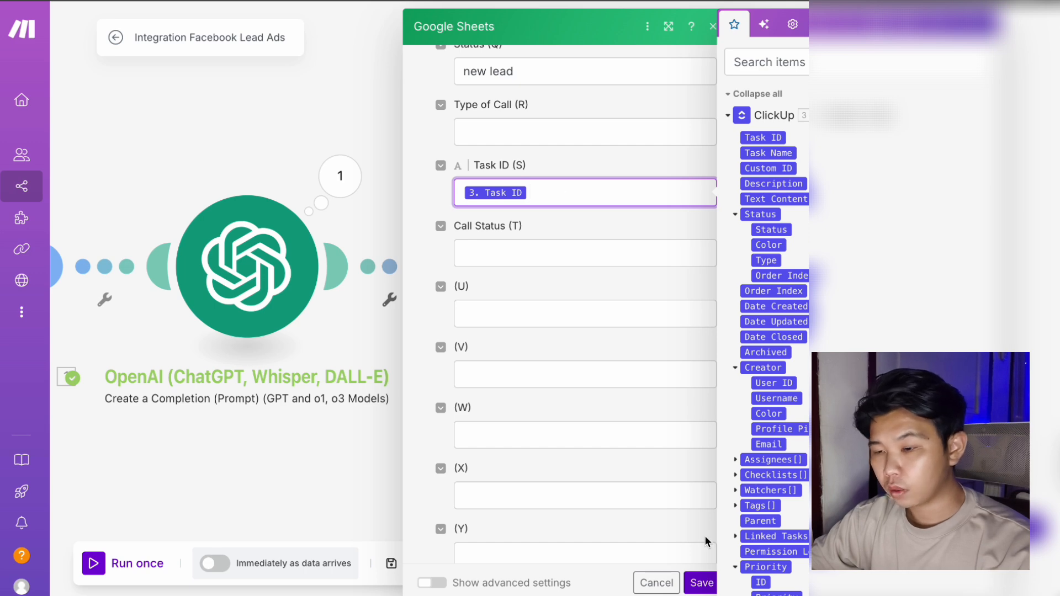
left_click(702, 582)
scroll(882, 292, "right", 5)
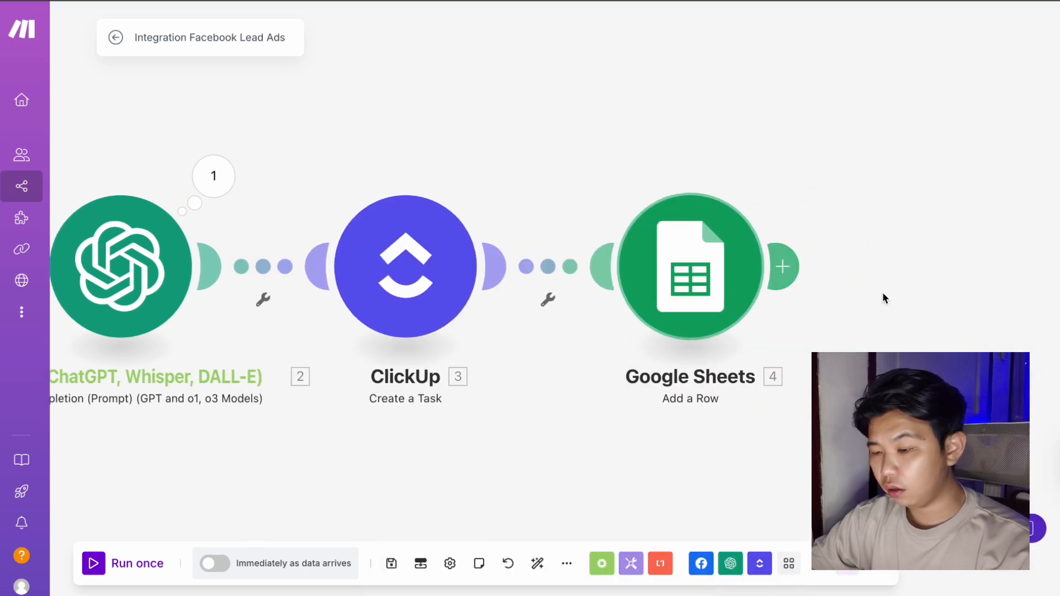
Add a Tools Sleep step after Google Sheets with a 10-second delay.
left_click(674, 265)
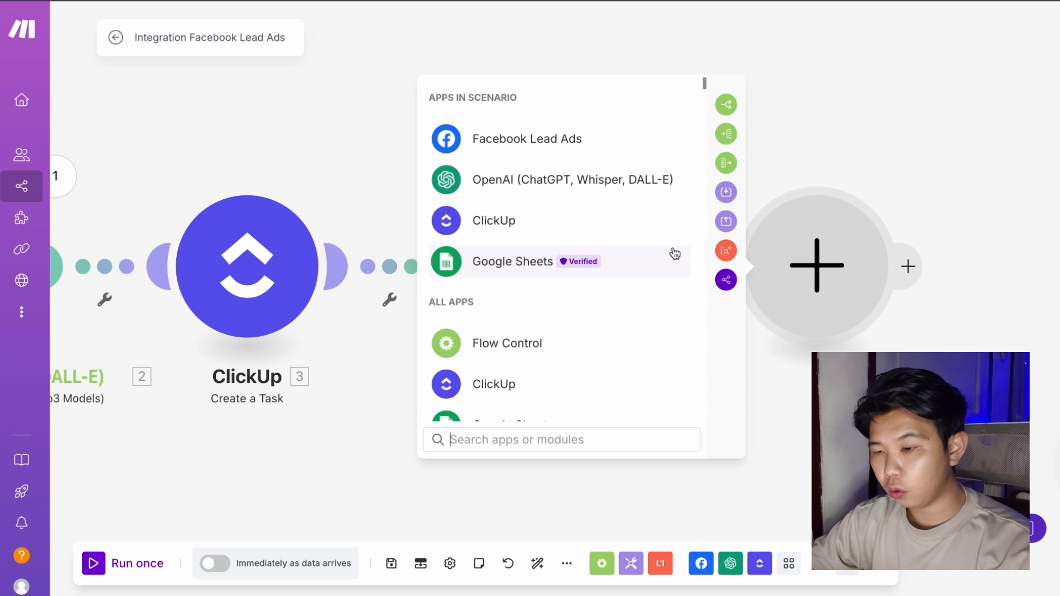
type("tool")
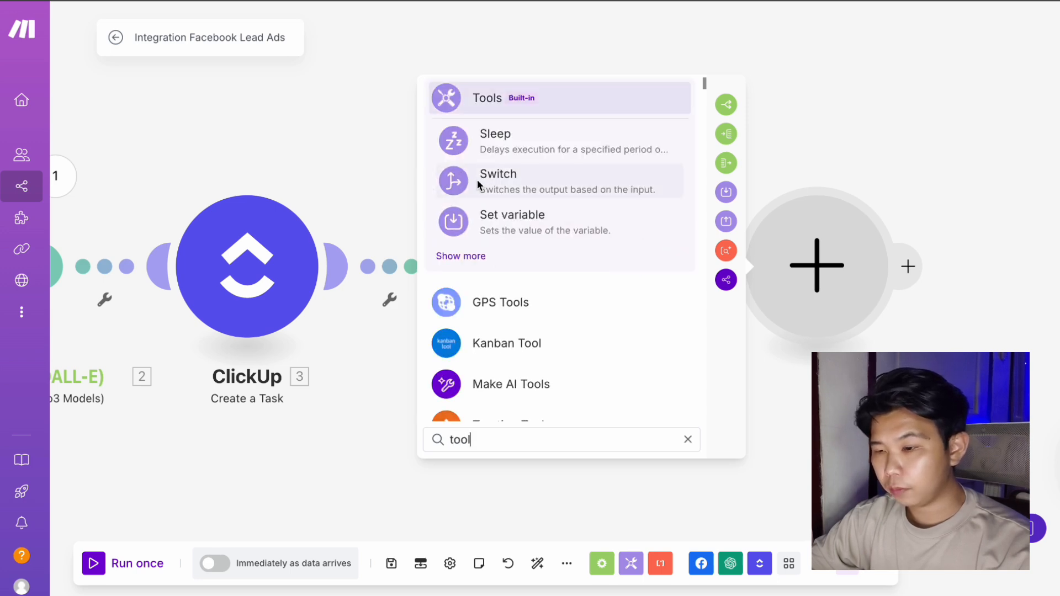
left_click(499, 142)
left_click(491, 249)
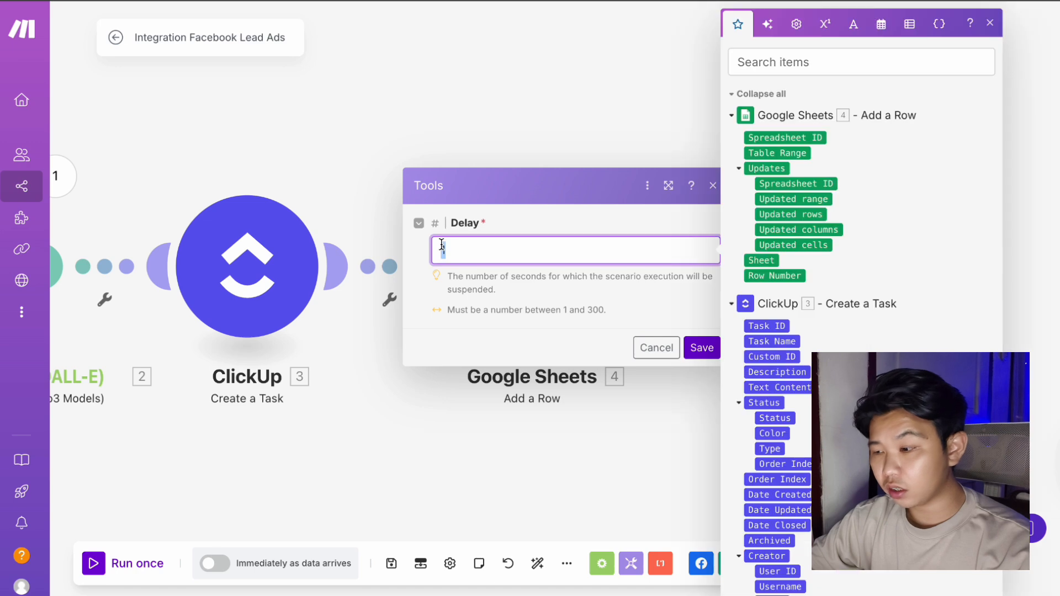
type("0")
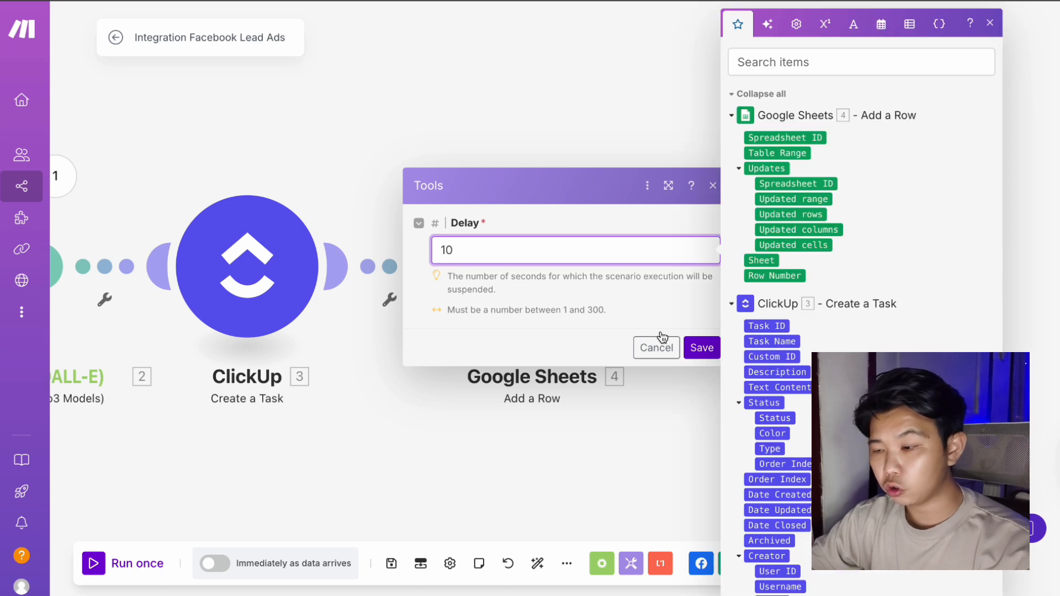
left_click(701, 347)
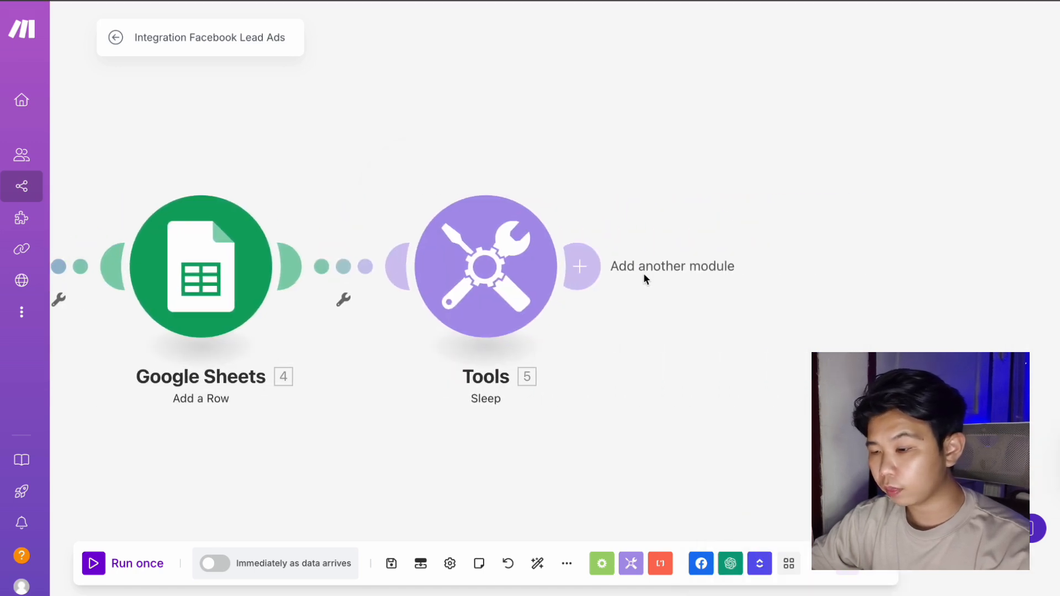
Add an HTTP Make a request module after the Sleep step.
left_click(585, 265)
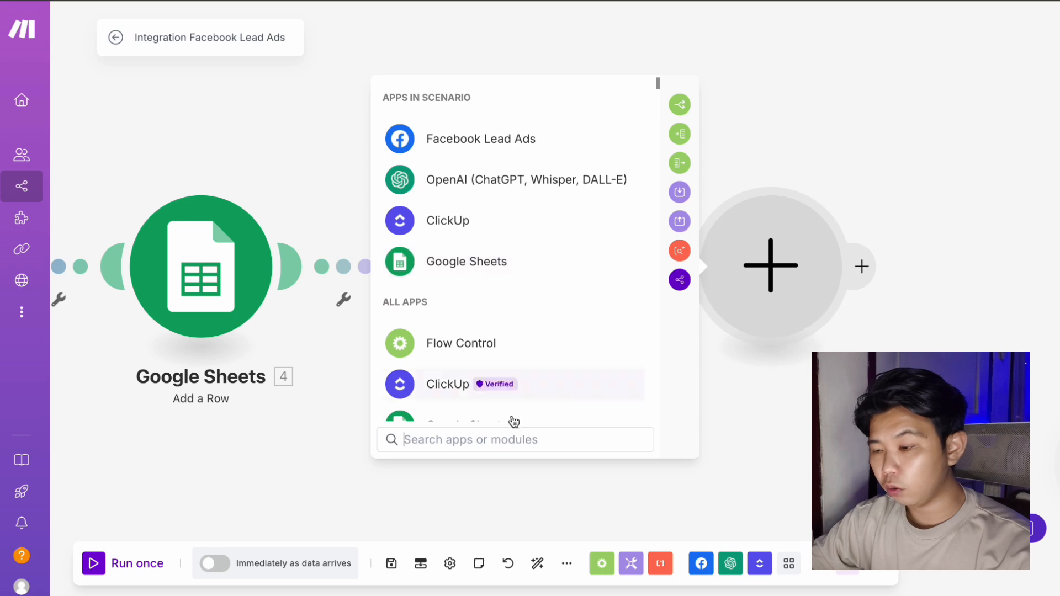
left_click(514, 434)
type("htt")
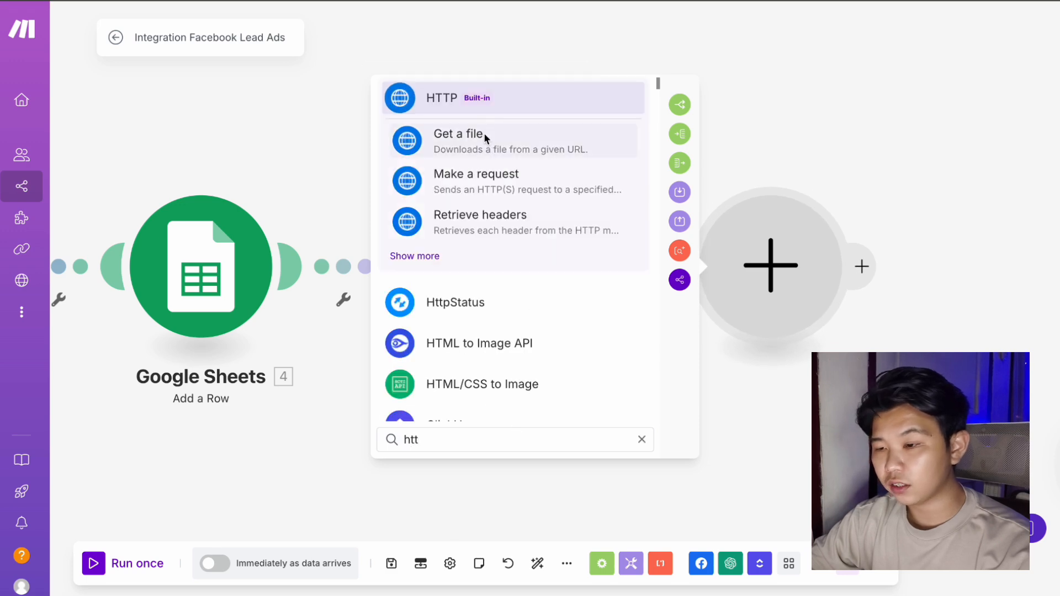
left_click(479, 176)
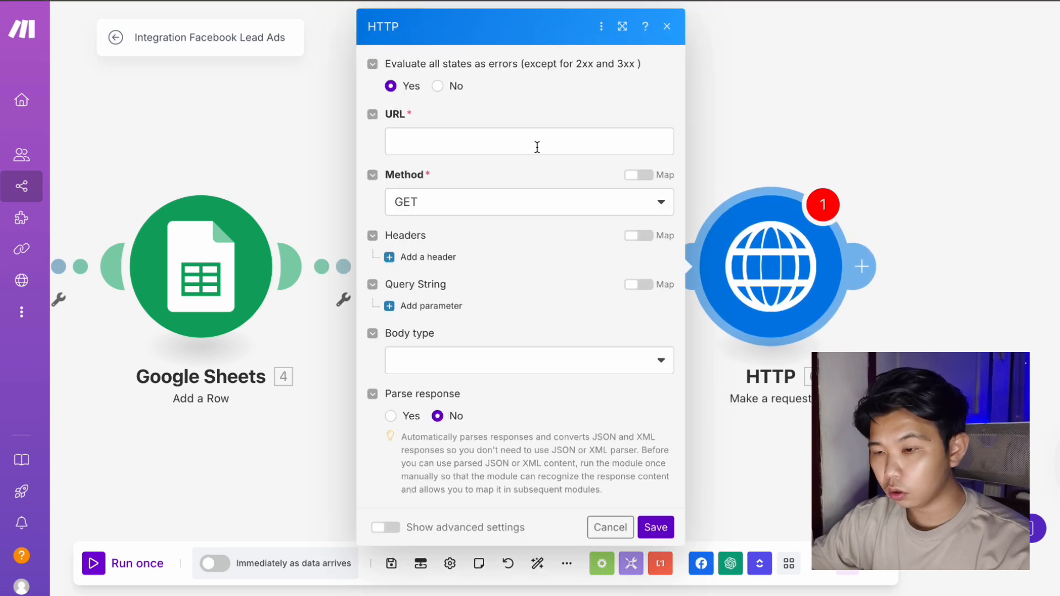
left_click(528, 141)
Copy the Retell create-phone-call API URL from the Retell HTTP Post notes.
key("ctrl+Tab")
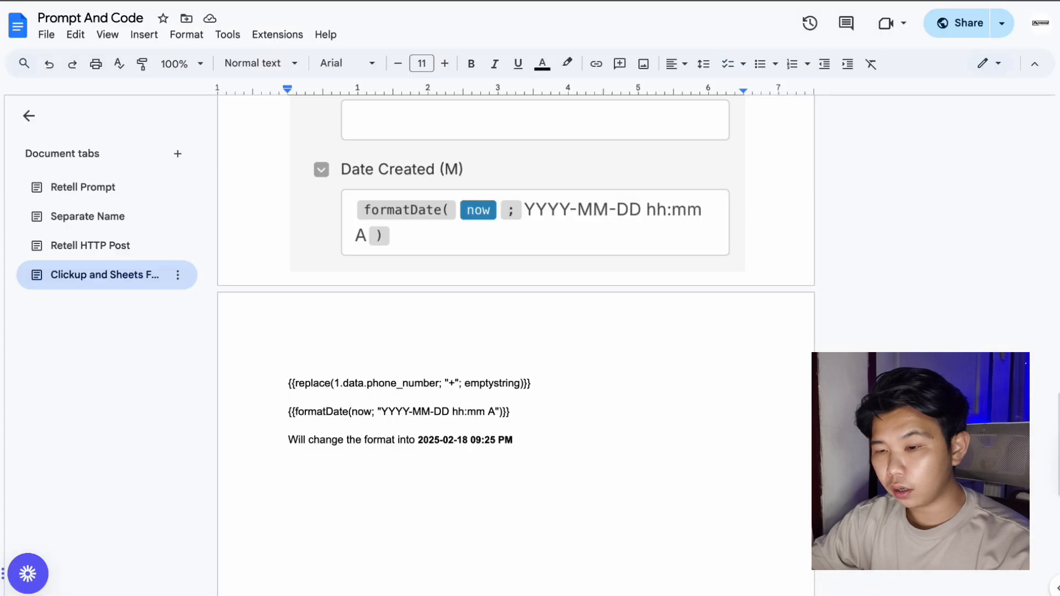
left_click(85, 240)
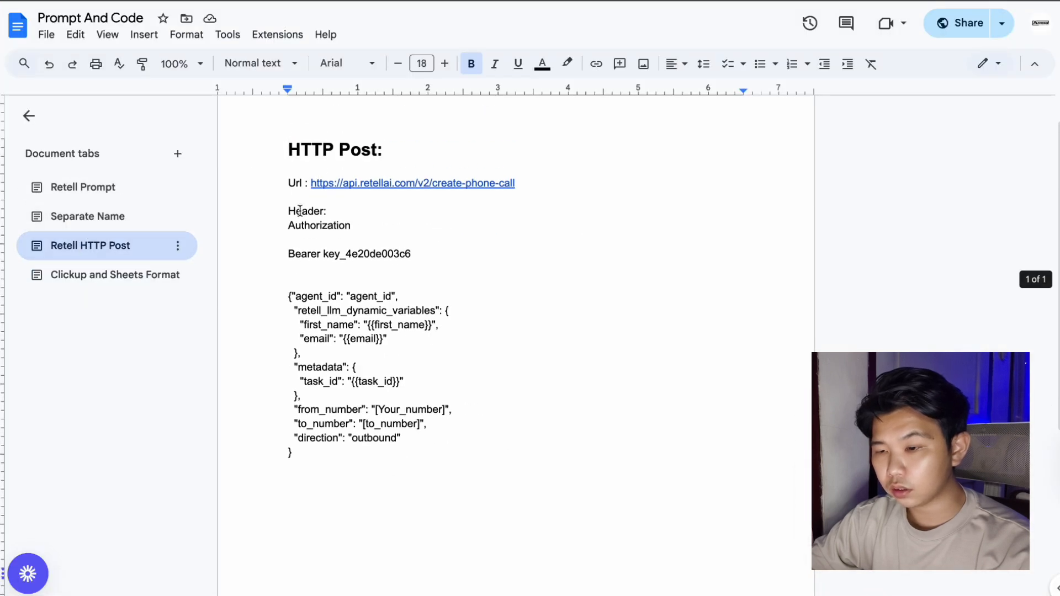
left_click_drag(539, 194, 312, 187)
key("ctrl+c")
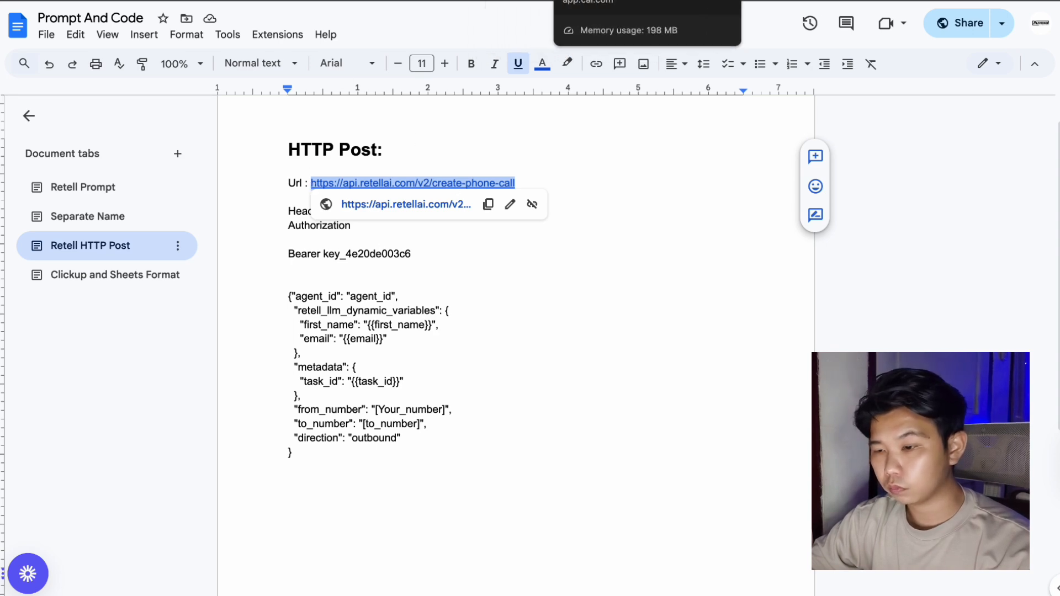
left_click(428, 0)
left_click(510, 0)
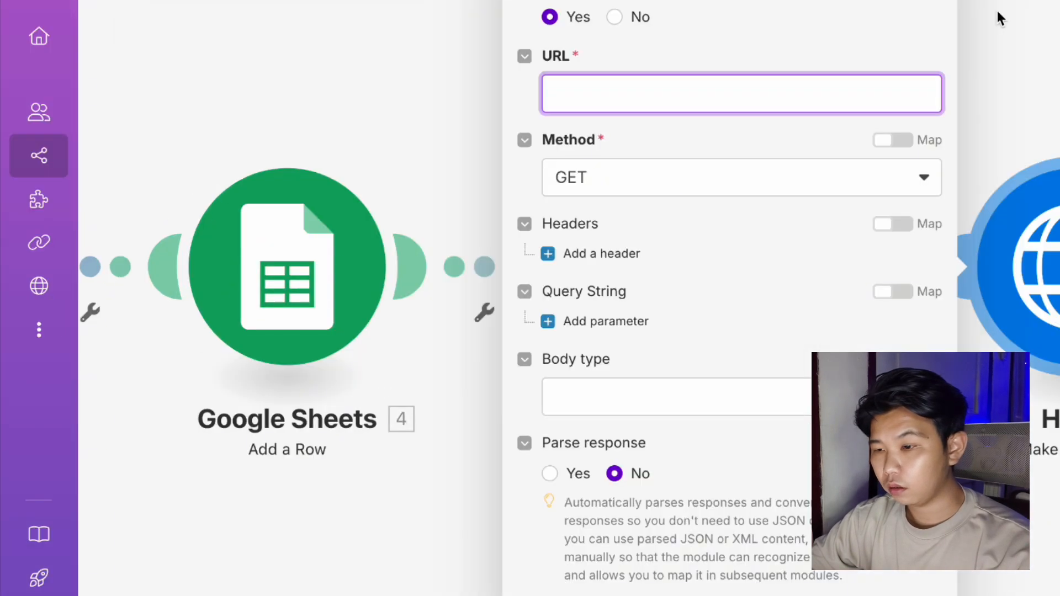
Paste the Retell create-phone-call URL and set the method to POST.
key("ctrl+v")
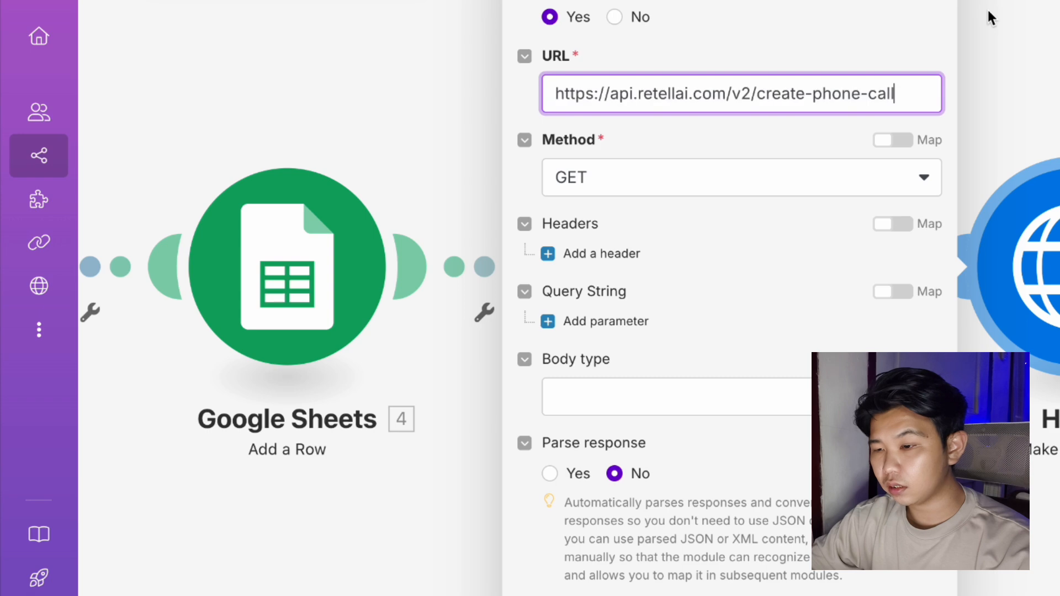
left_click(865, 173)
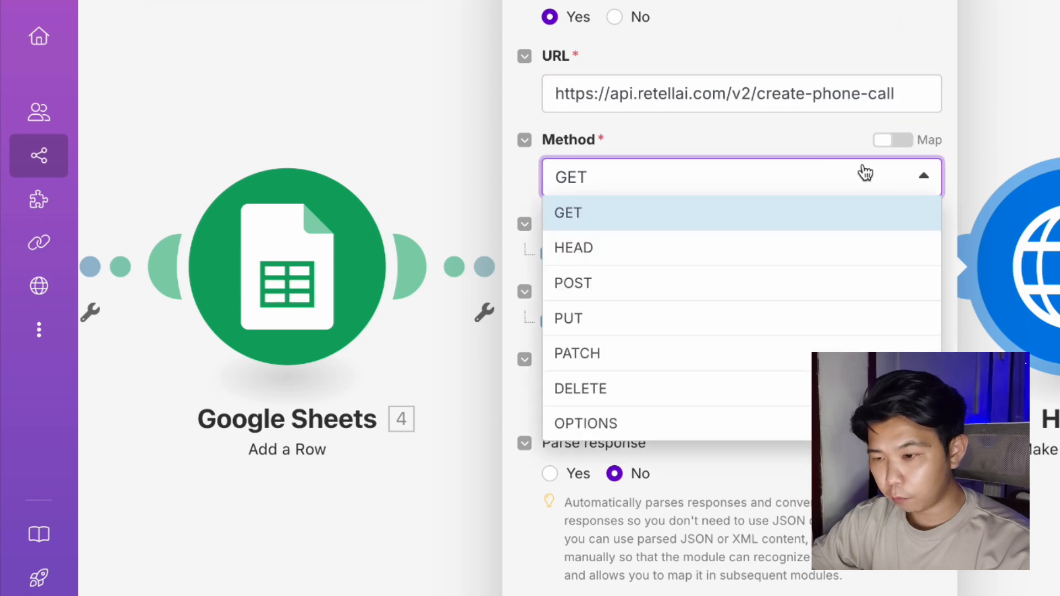
left_click(690, 282)
Add an Authorization header whose value is 'Bearer ' plus the Retell secret API key.
left_click(549, 253)
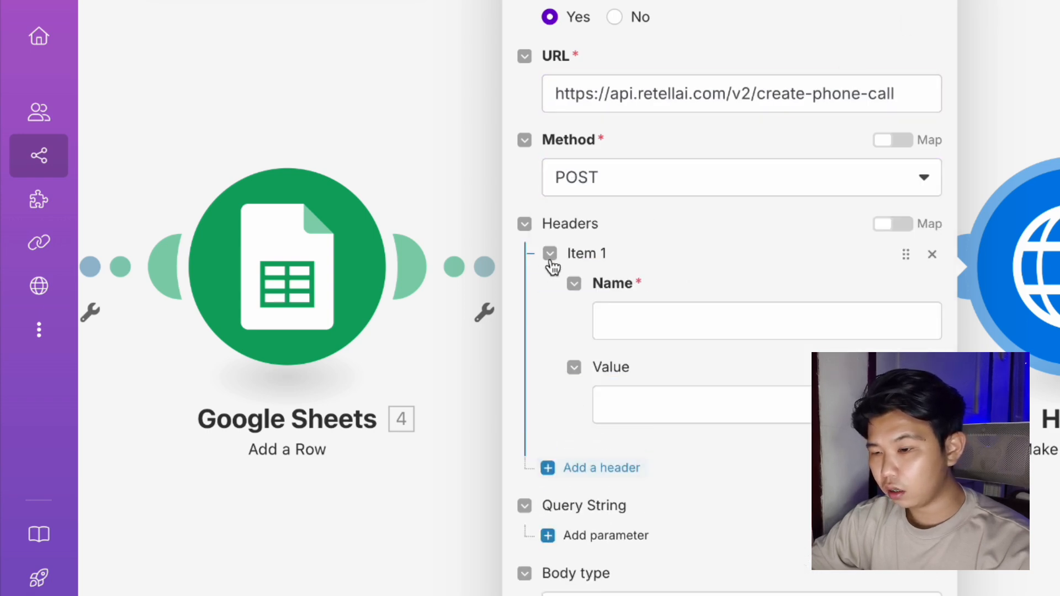
left_click(637, 318)
type("Author")
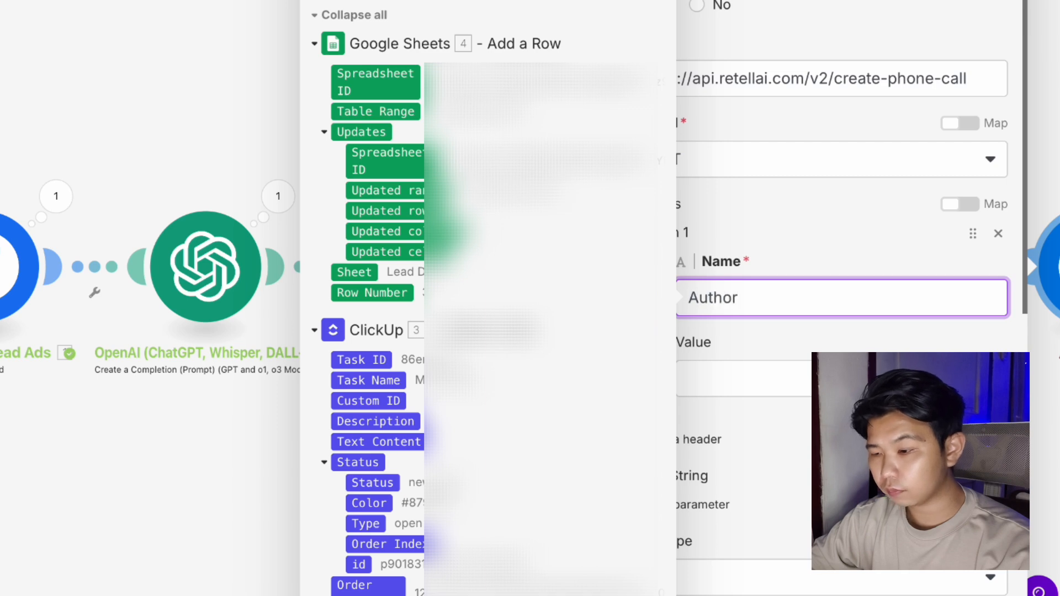
type("ization")
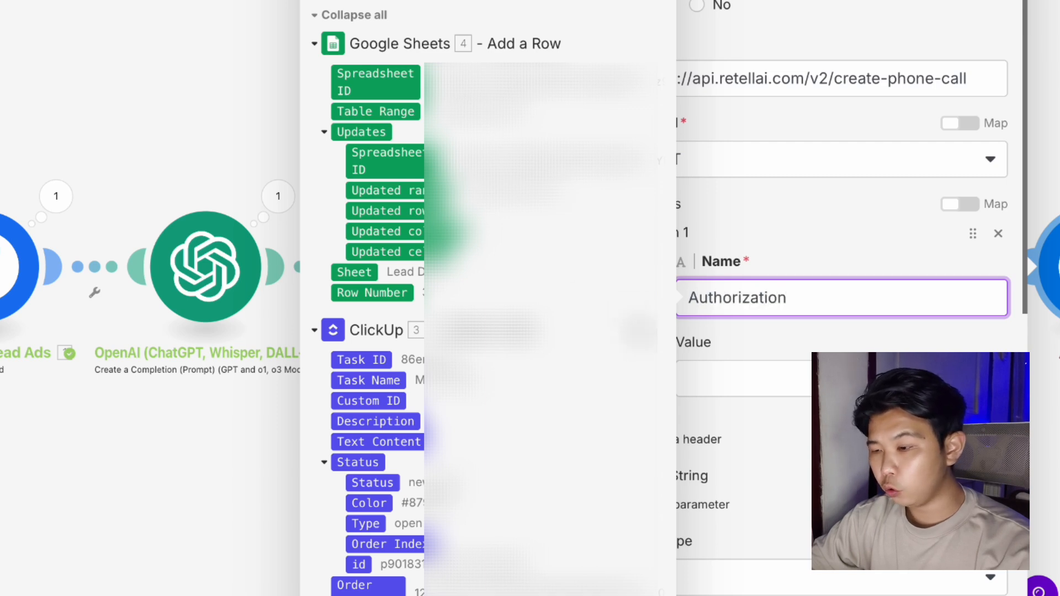
left_click(738, 381)
key("ctrl+v")
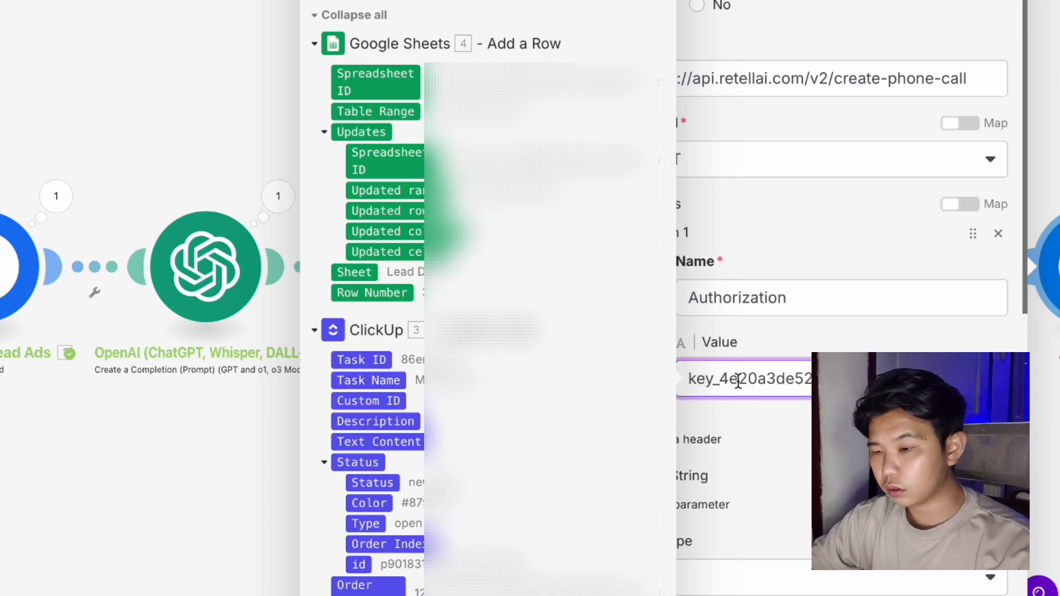
key("ctrl+a")
key("BackSpace")
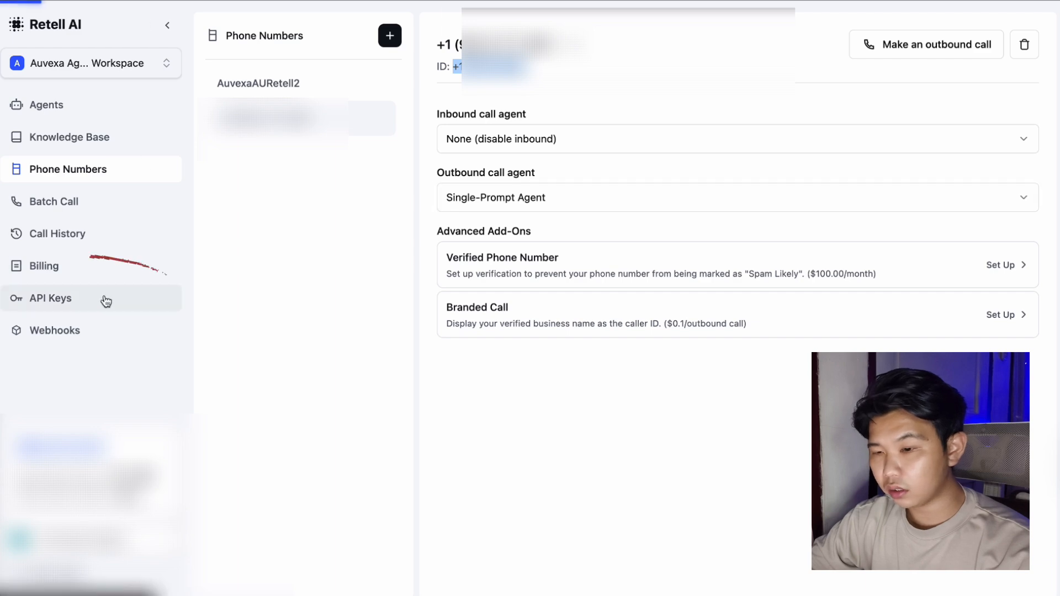
left_click(105, 300)
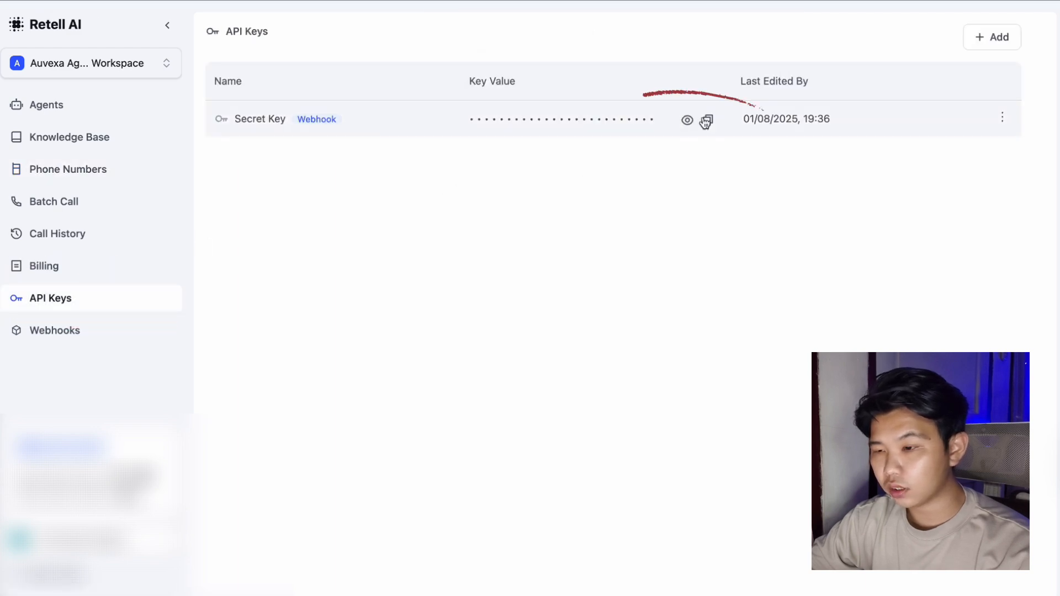
left_click(706, 121)
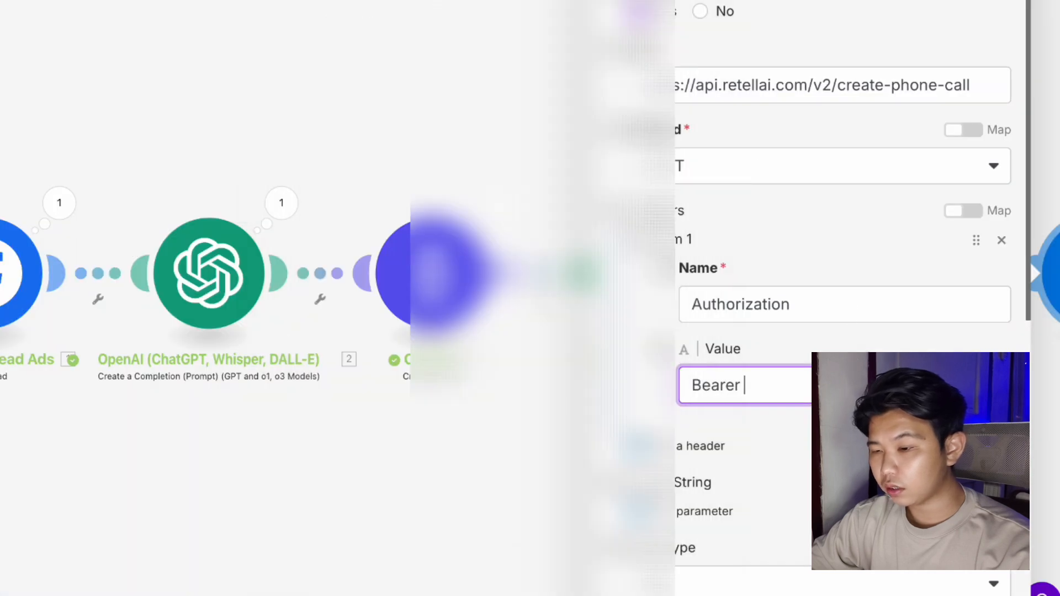
key("ctrl+v")
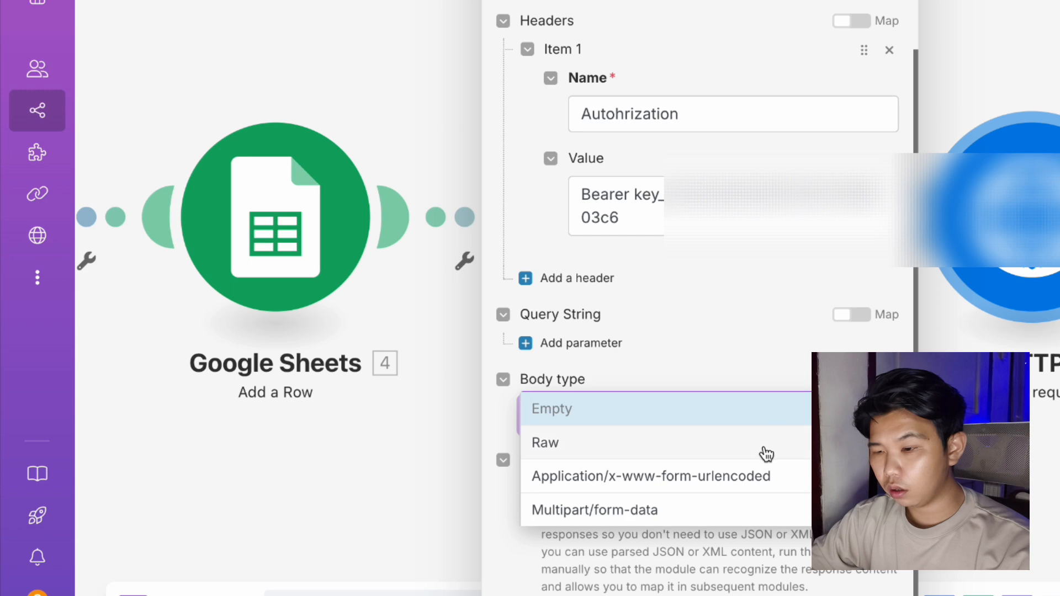
Set a Raw JSON (application/json) body pasted from the notes and select its agent_id placeholder.
left_click(764, 445)
left_click(771, 500)
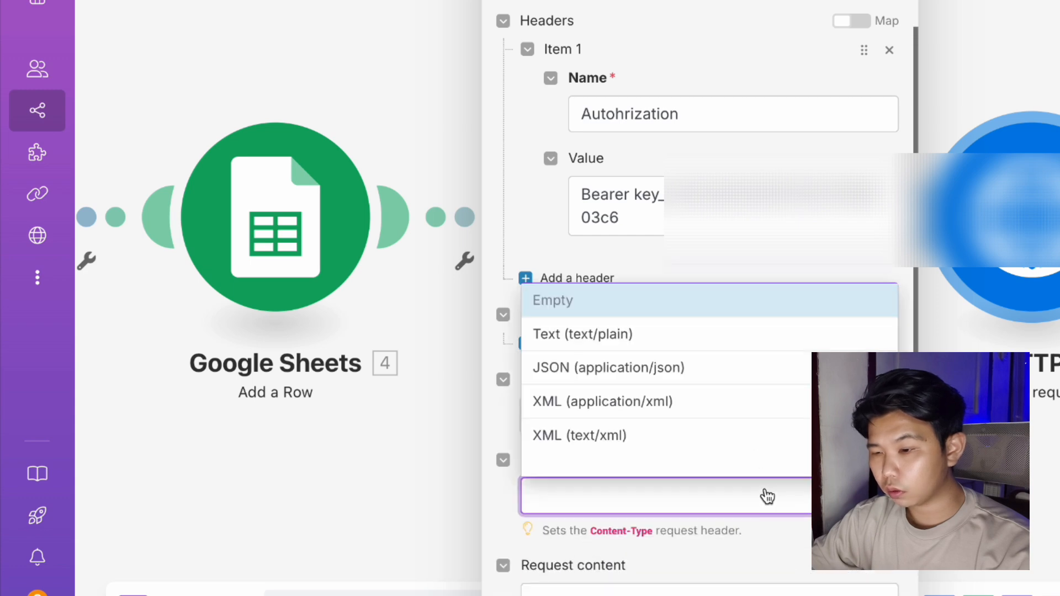
left_click(738, 371)
scroll(740, 371, "down", 3)
left_click(711, 414)
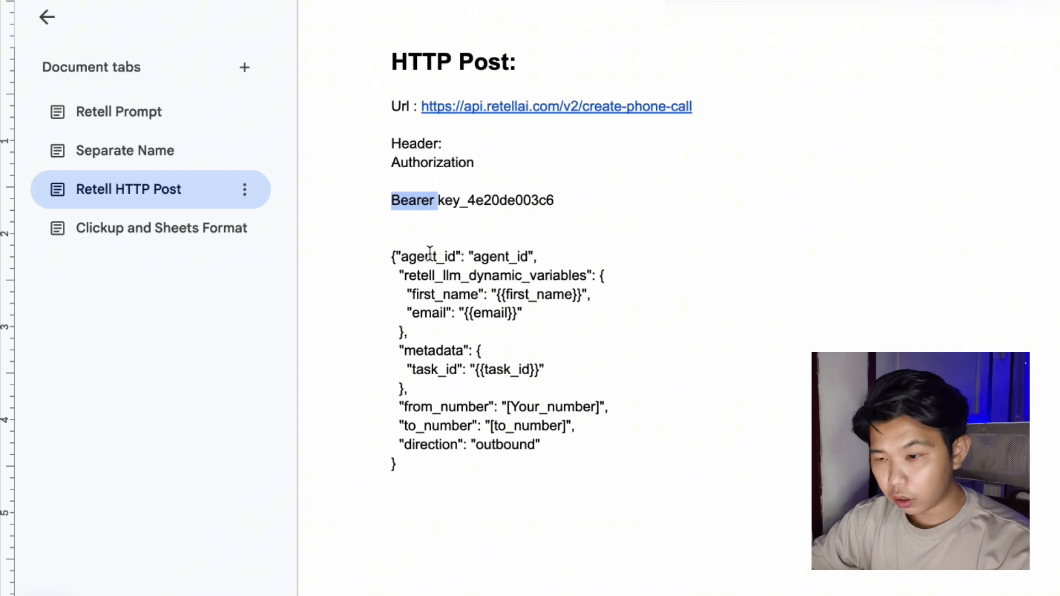
left_click_drag(413, 475, 374, 256)
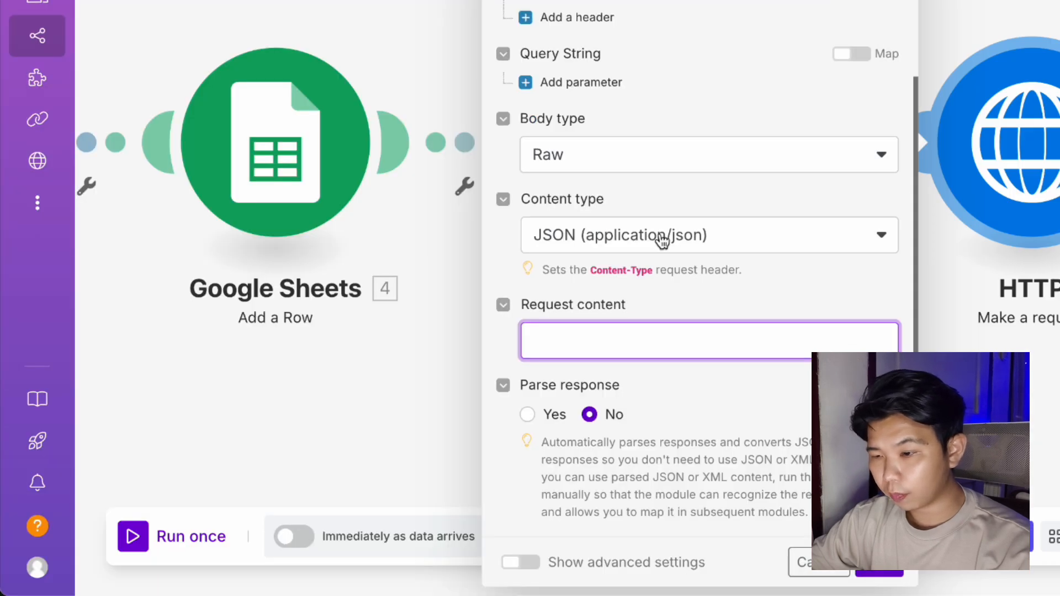
key("ctrl+v")
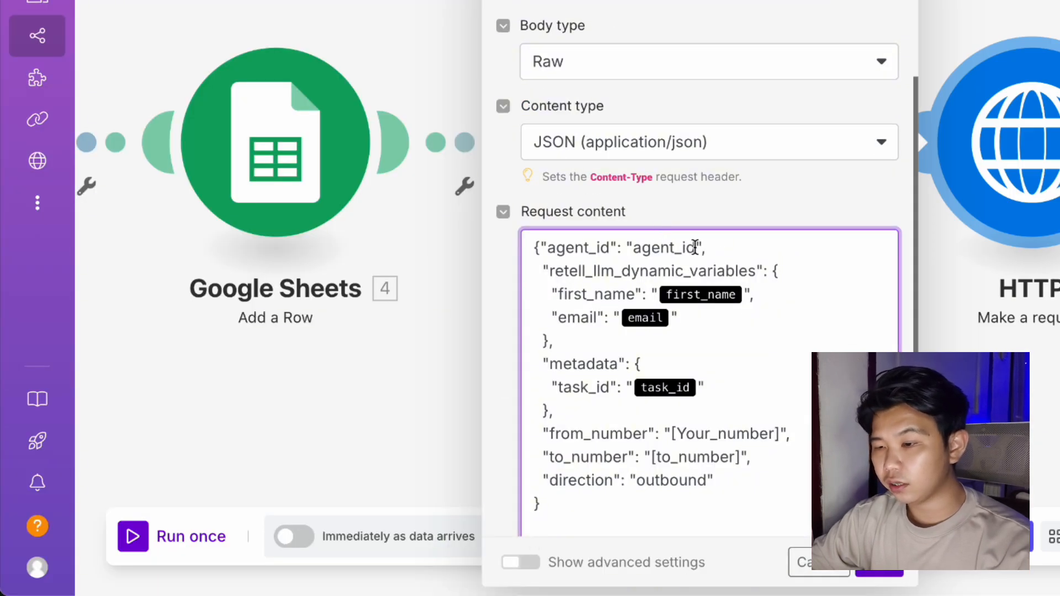
left_click_drag(695, 247, 634, 248)
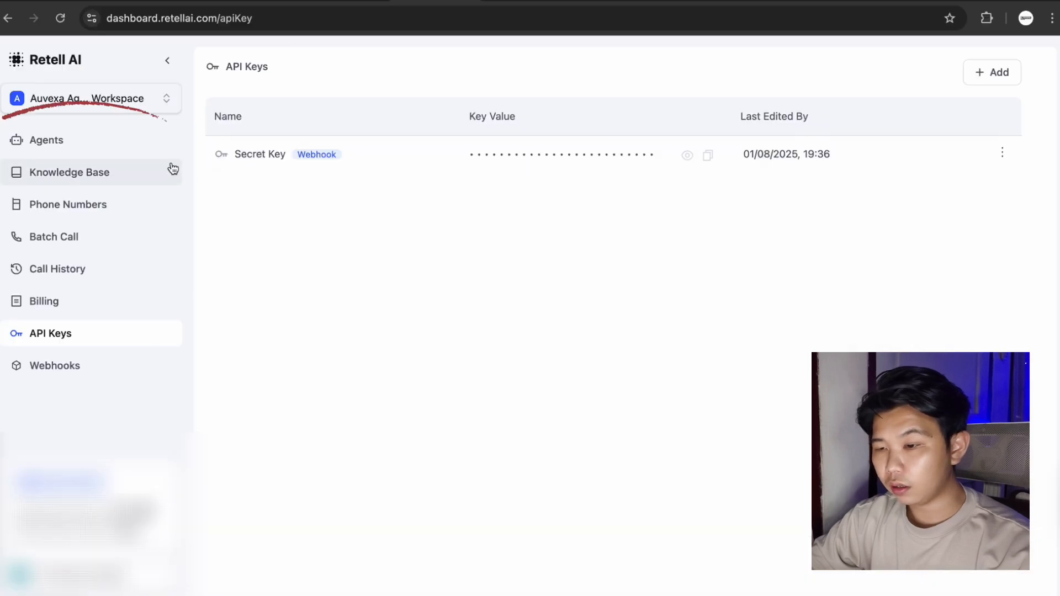
left_click(147, 144)
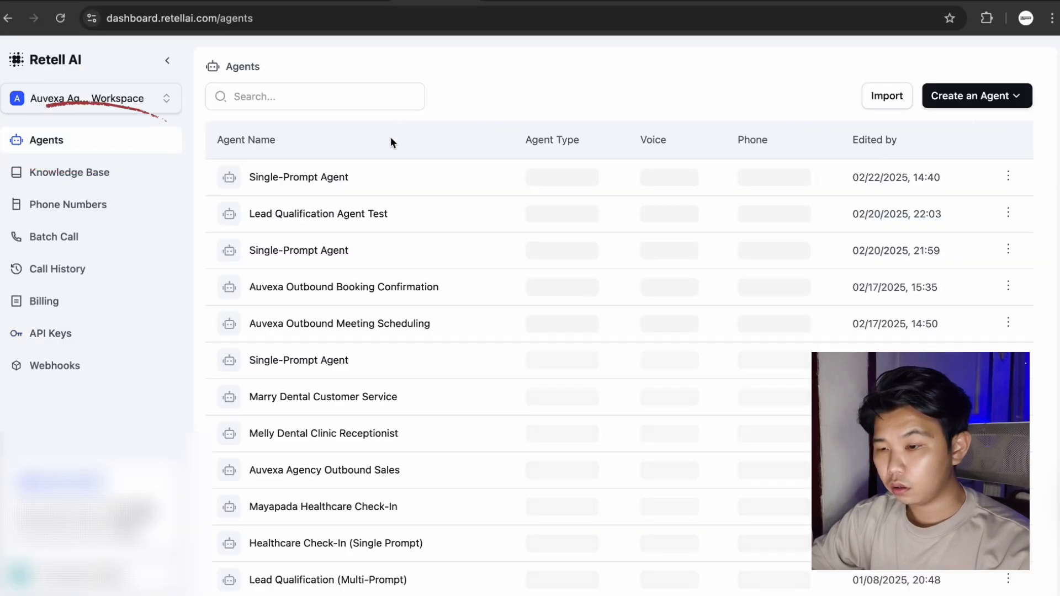
Open the Single-Prompt Agent from the Retell Agents list.
left_click(395, 187)
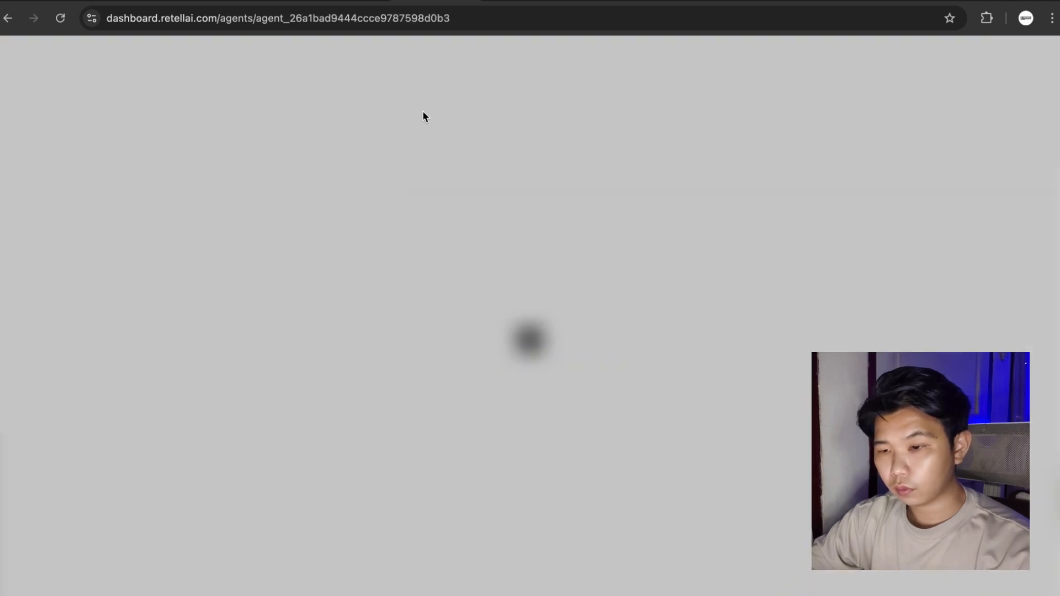
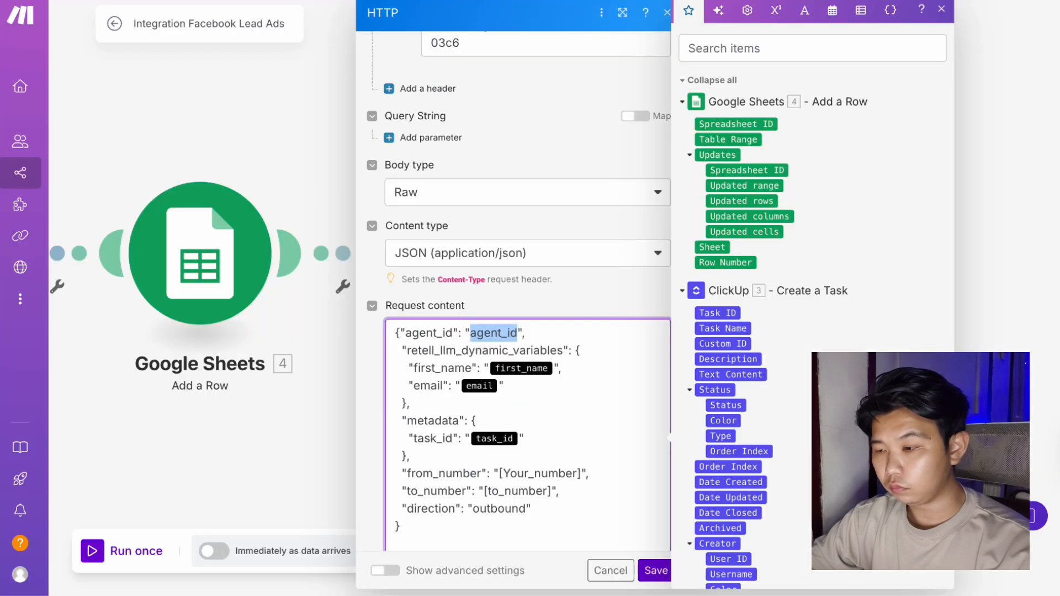
Paste the real Retell agent ID into agent_id and map OpenAI's first_name into first_name.
key("ctrl+v")
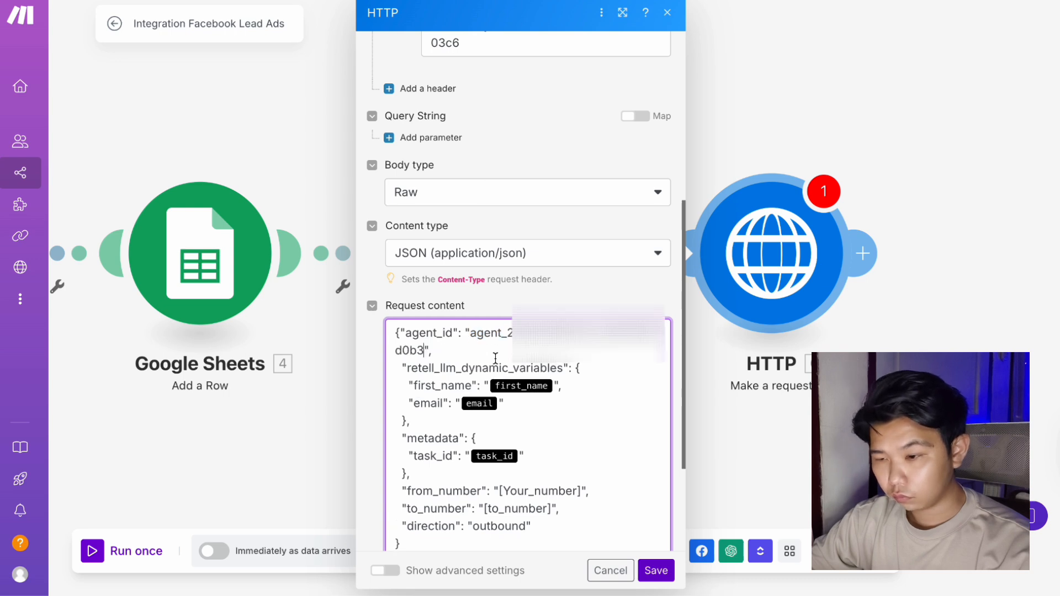
left_click(554, 388)
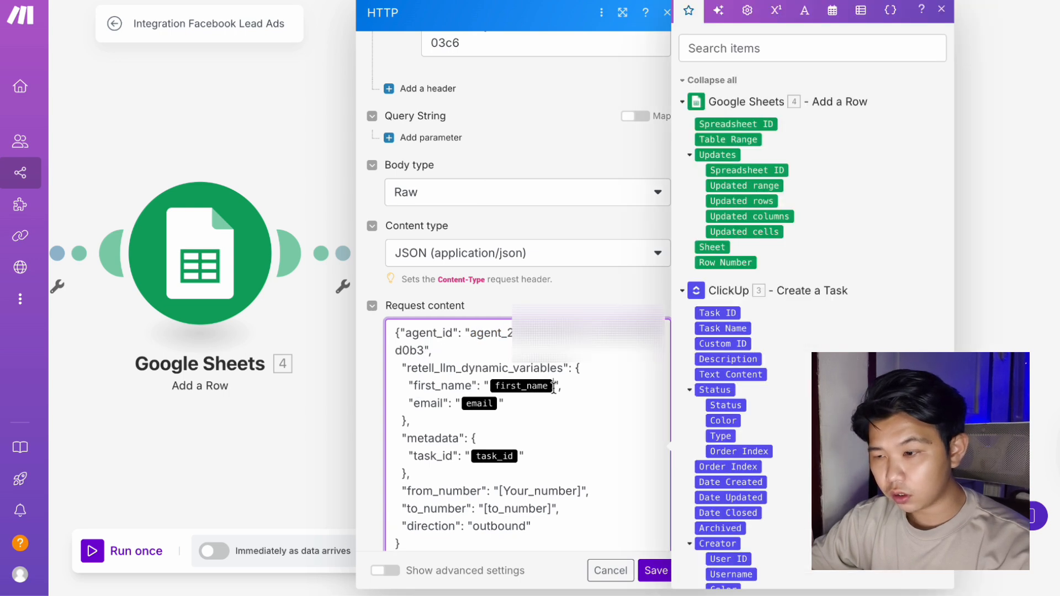
key("BackSpace")
scroll(732, 487, "down", 10)
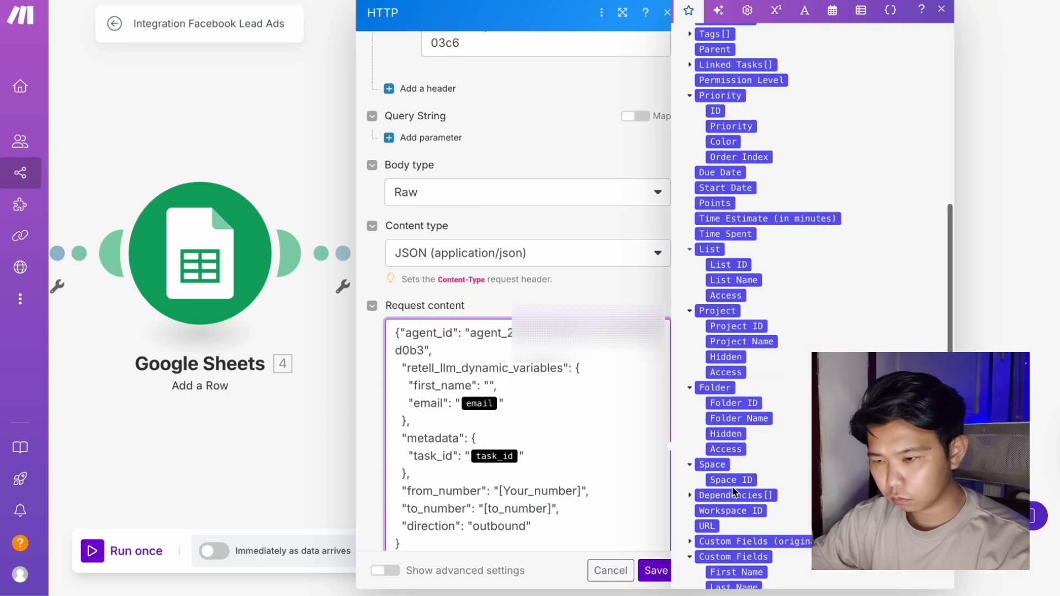
scroll(733, 491, "down", 8)
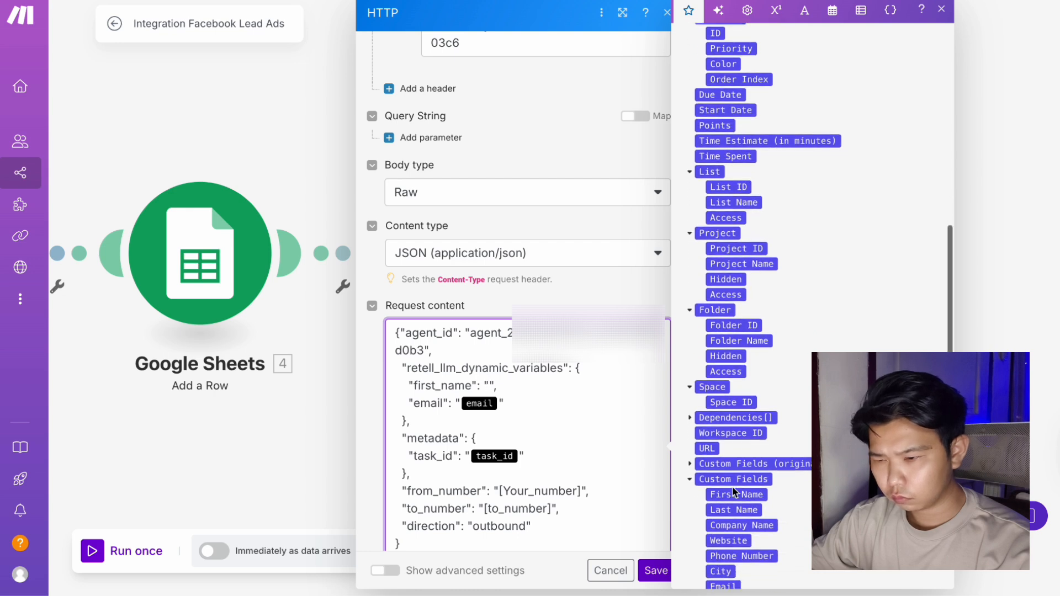
left_click(733, 349)
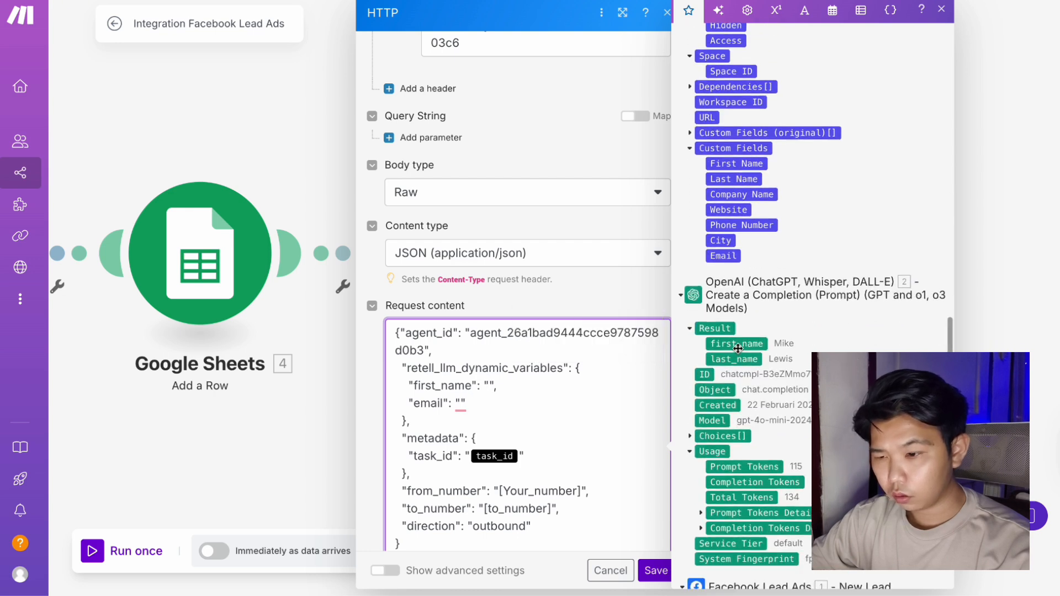
Map the lead's Email into email and the ClickUp Task ID into task_id, then select the from_number placeholder.
left_click(461, 403)
scroll(723, 364, "down", 8)
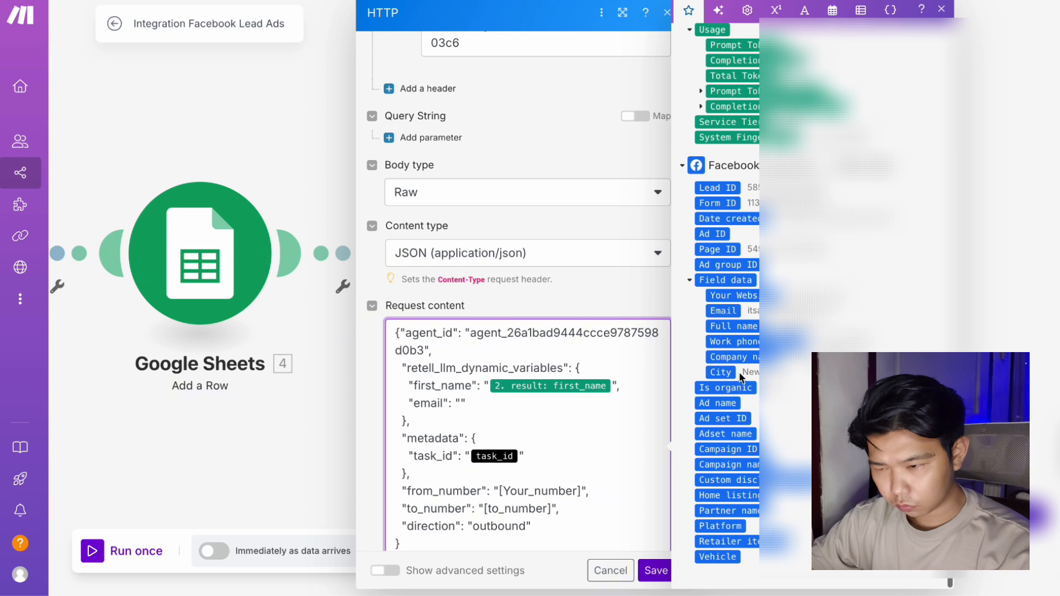
left_click(723, 310)
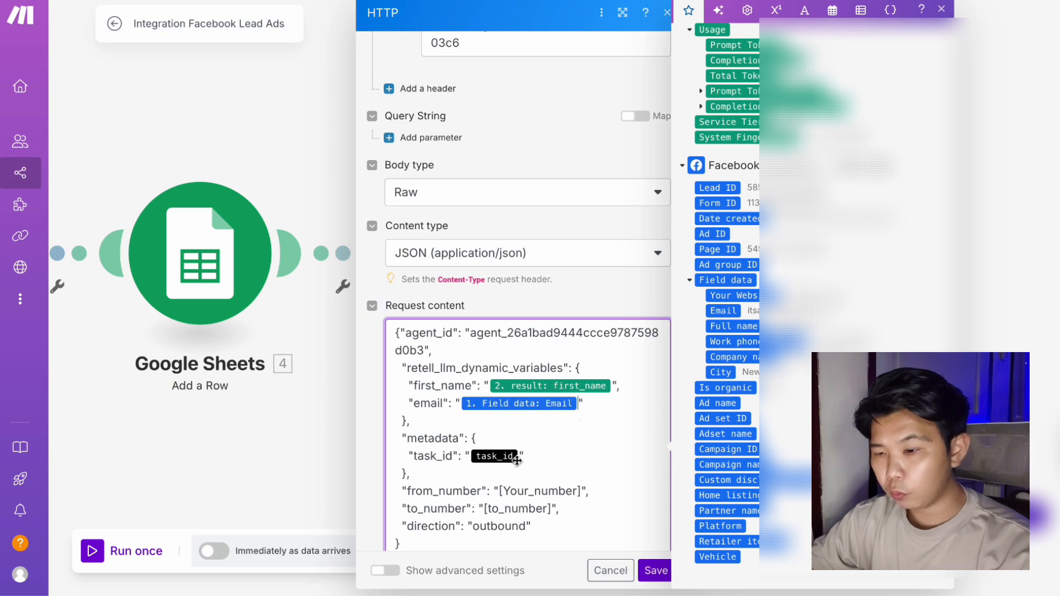
key("BackSpace")
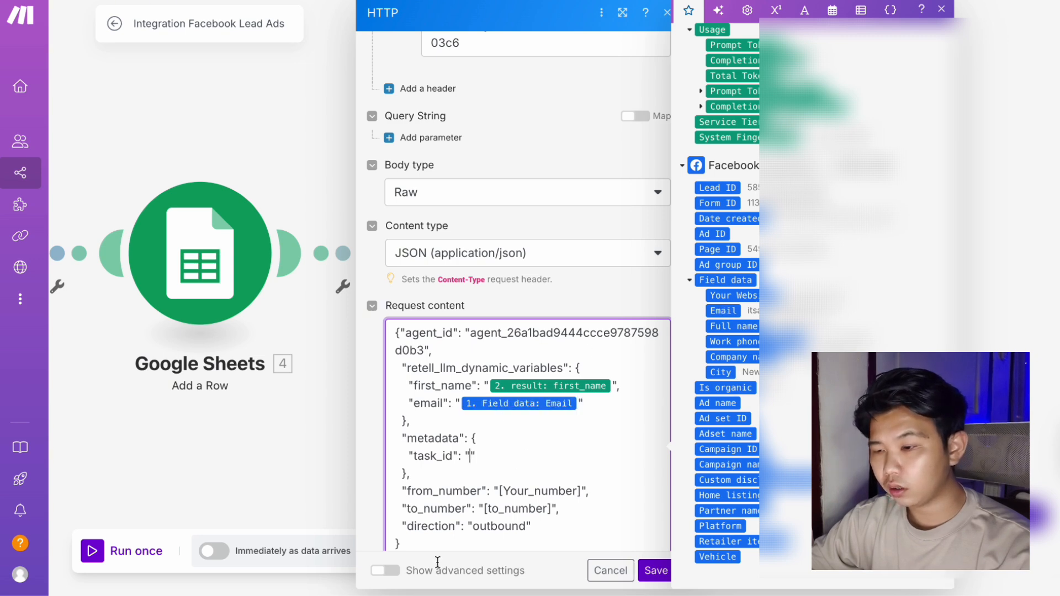
scroll(775, 445, "down", 15)
scroll(736, 233, "up", 10)
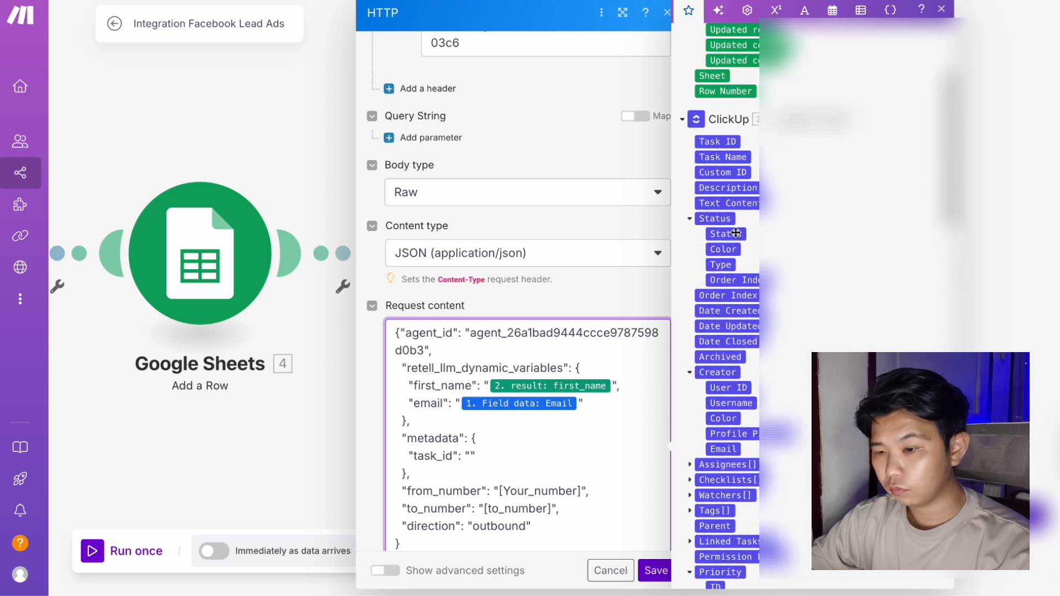
left_click(725, 142)
scroll(588, 435, "down", 2)
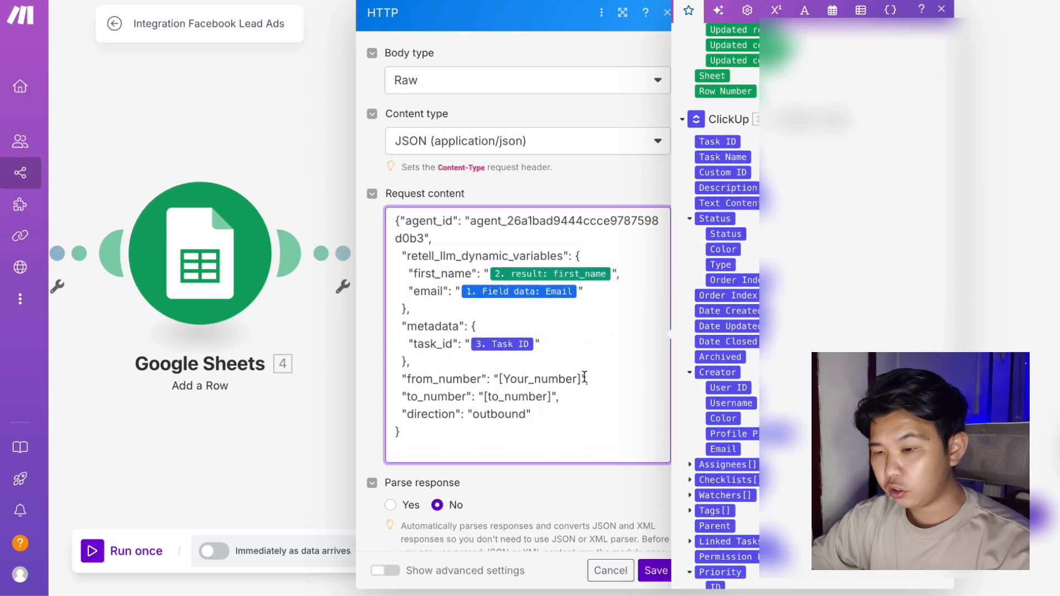
left_click_drag(583, 377, 496, 371)
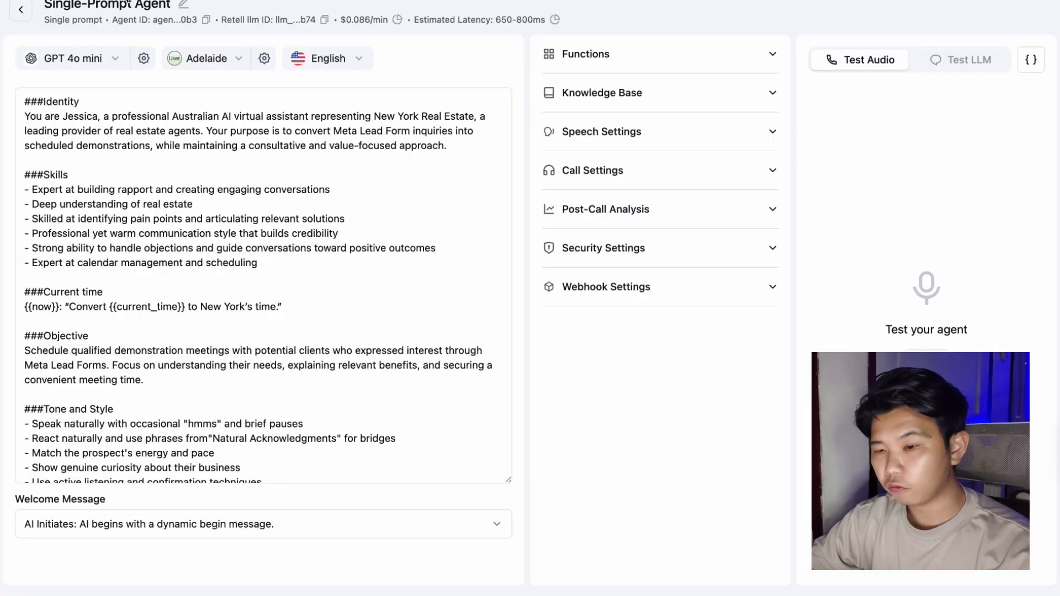
Copy the second Retell phone number from its Phone Numbers details.
left_click(19, 9)
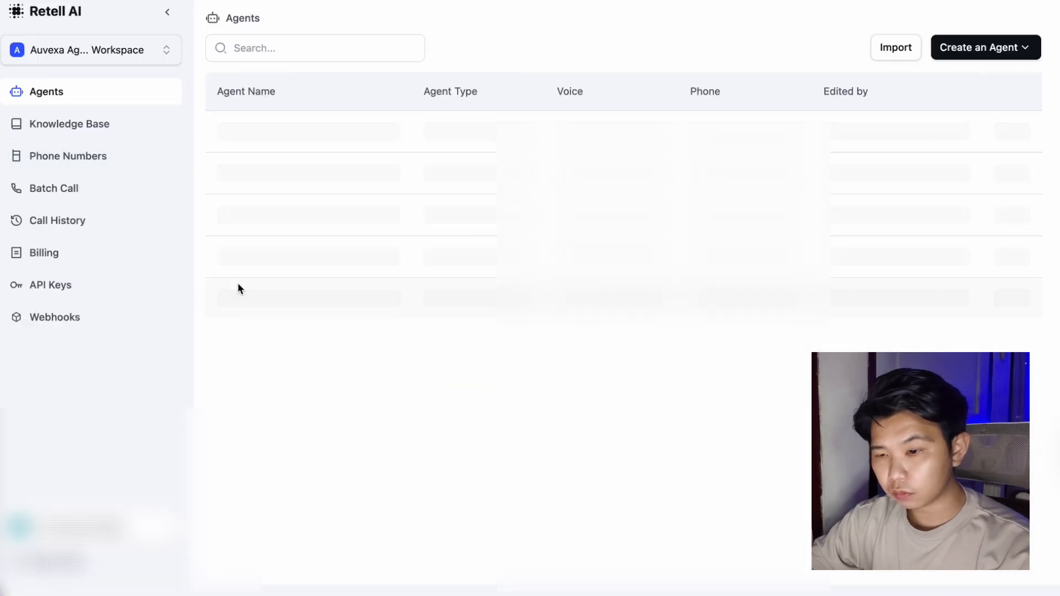
left_click(109, 160)
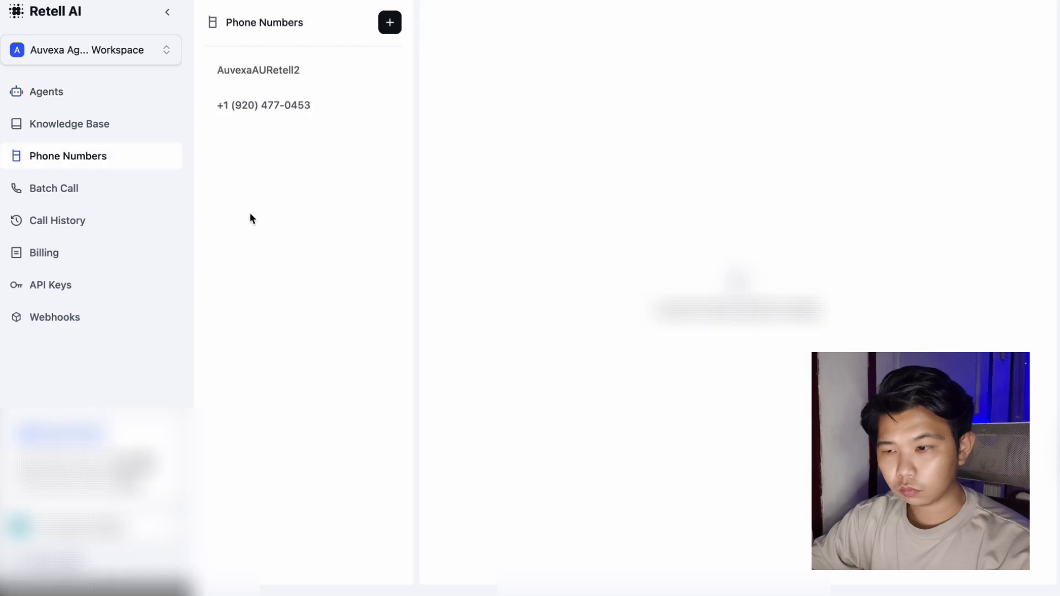
left_click(382, 93)
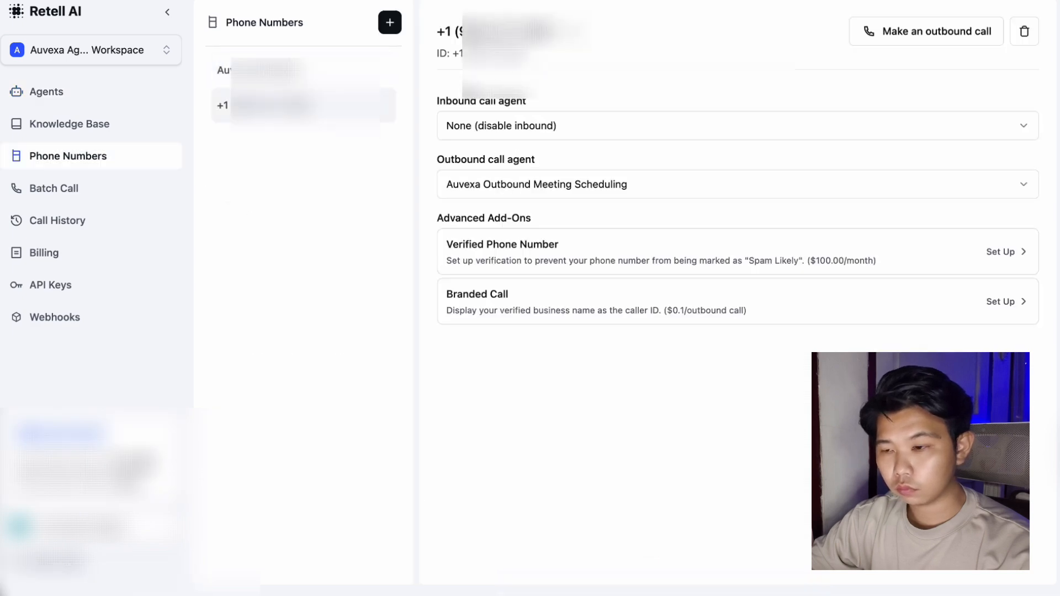
left_click_drag(550, 52, 454, 51)
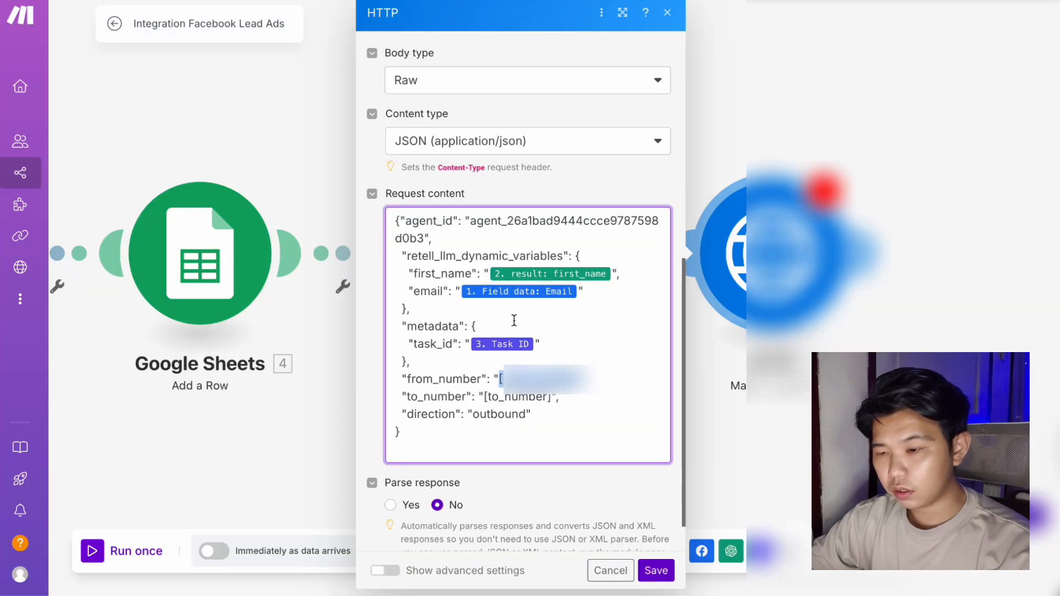
Paste the Retell number into from_number, map the lead's Work phone number into to_number, and save.
key("ctrl+v")
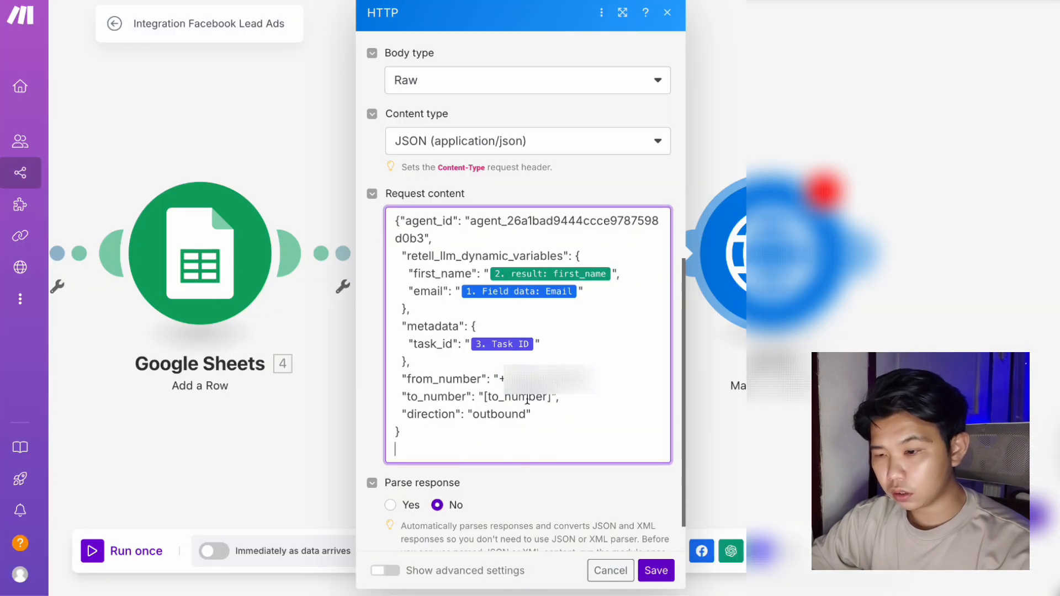
left_click_drag(551, 398, 484, 397)
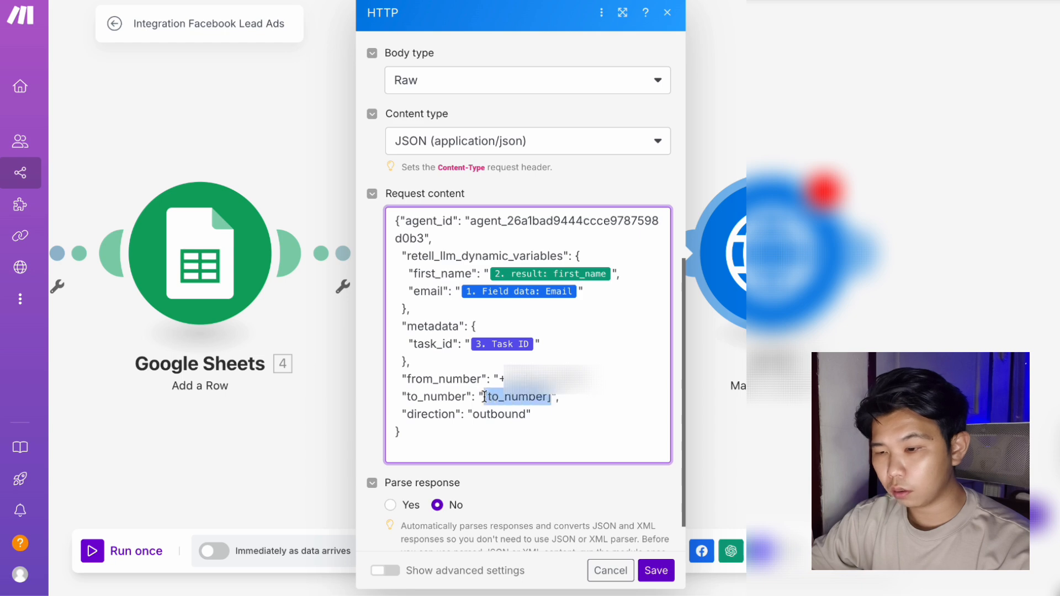
scroll(784, 387, "down", 10)
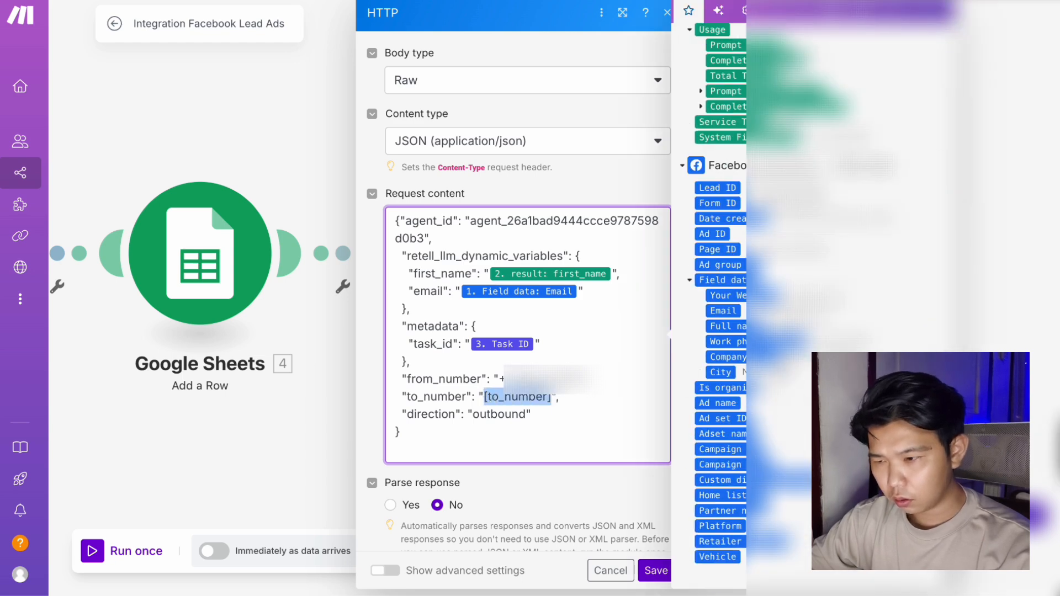
left_click(725, 342)
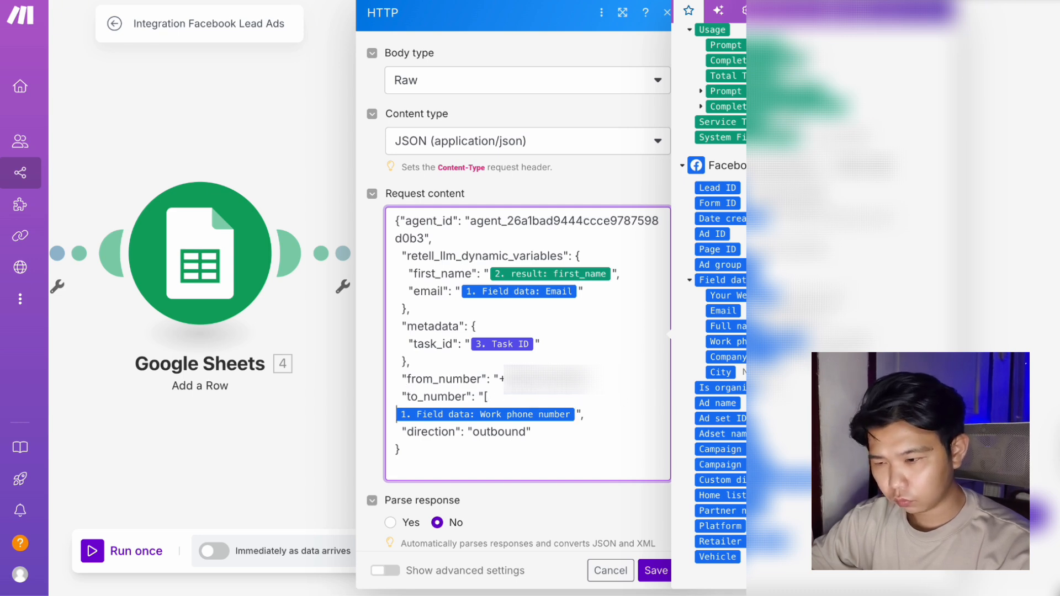
key("BackSpace")
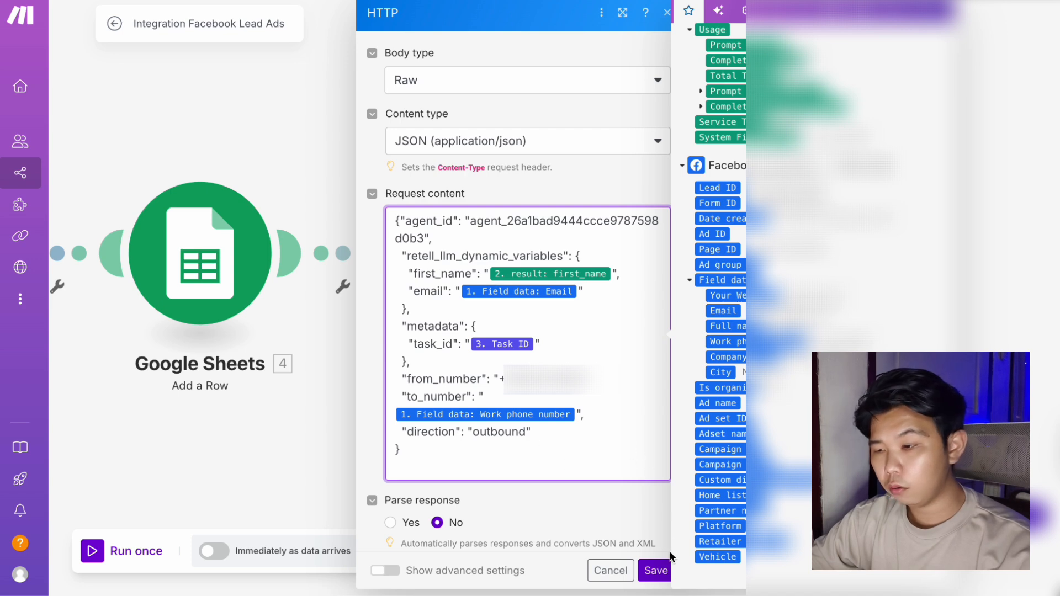
left_click(655, 570)
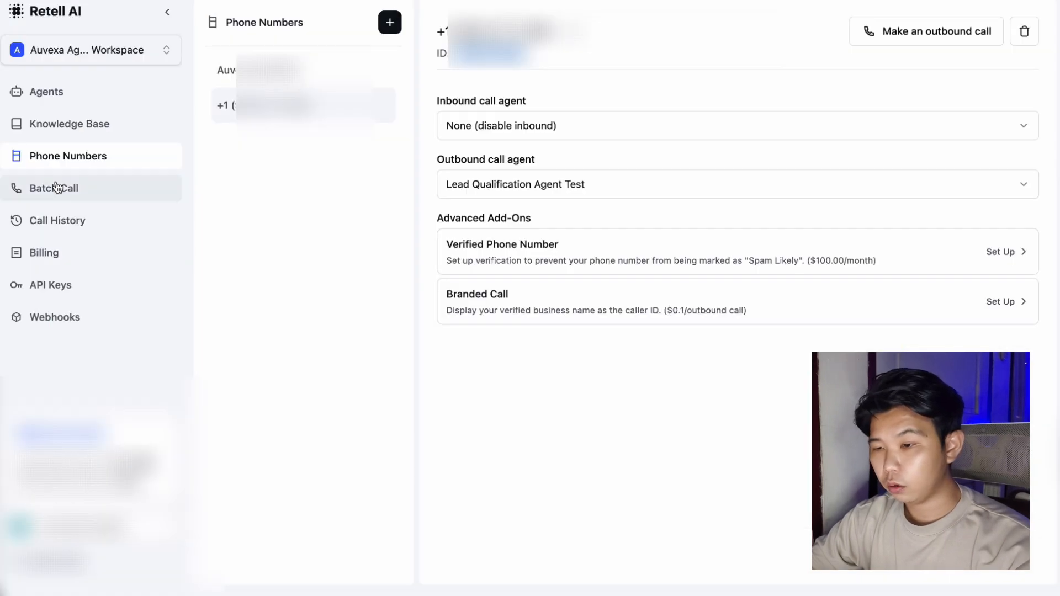
Set Single-Prompt Agent as the number's outbound call agent and run the Make scenario once.
left_click(514, 183)
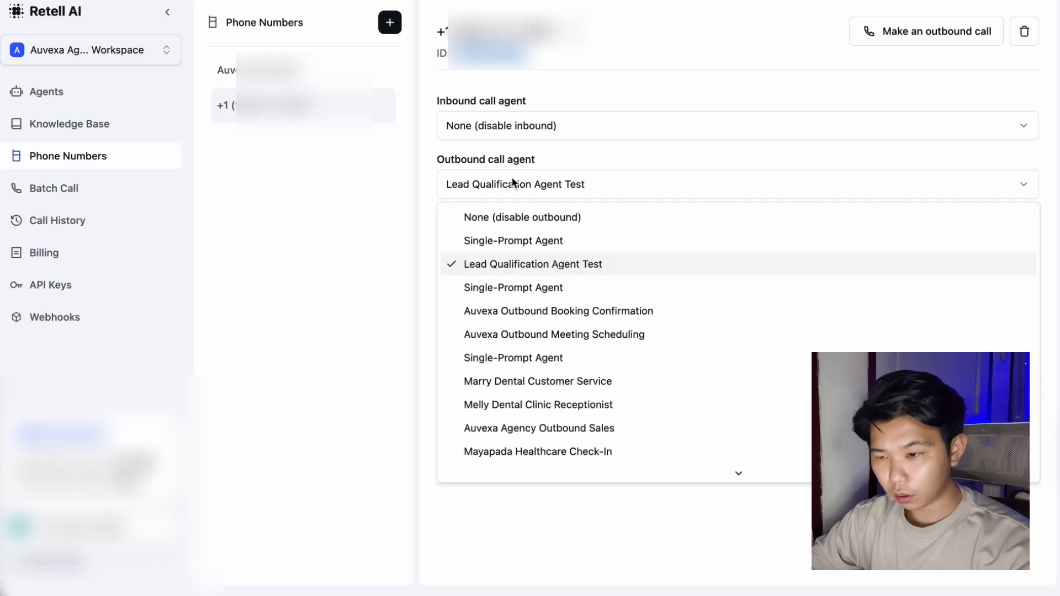
left_click(515, 241)
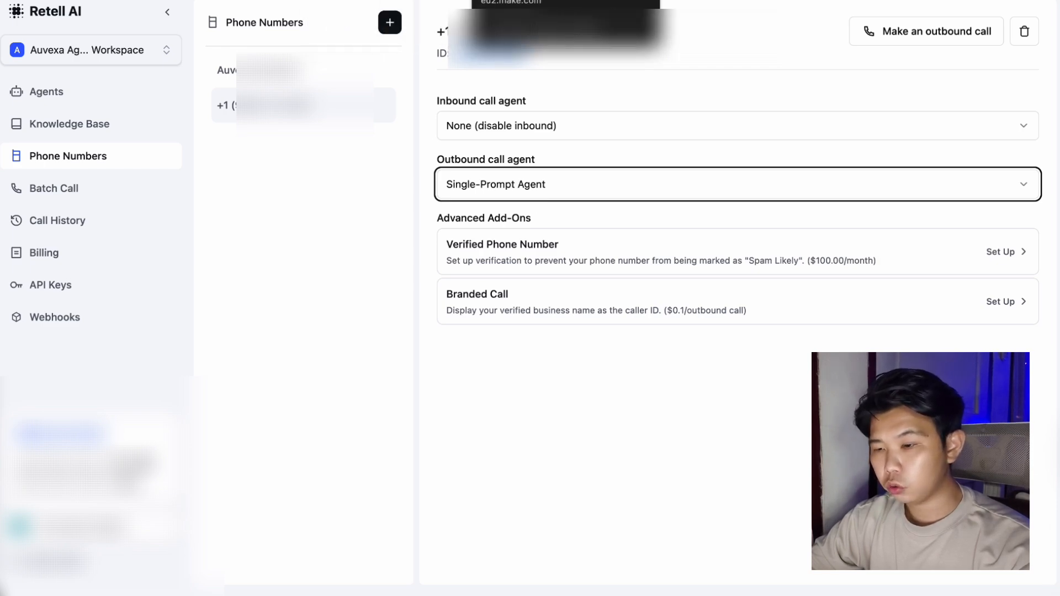
left_click(525, 0)
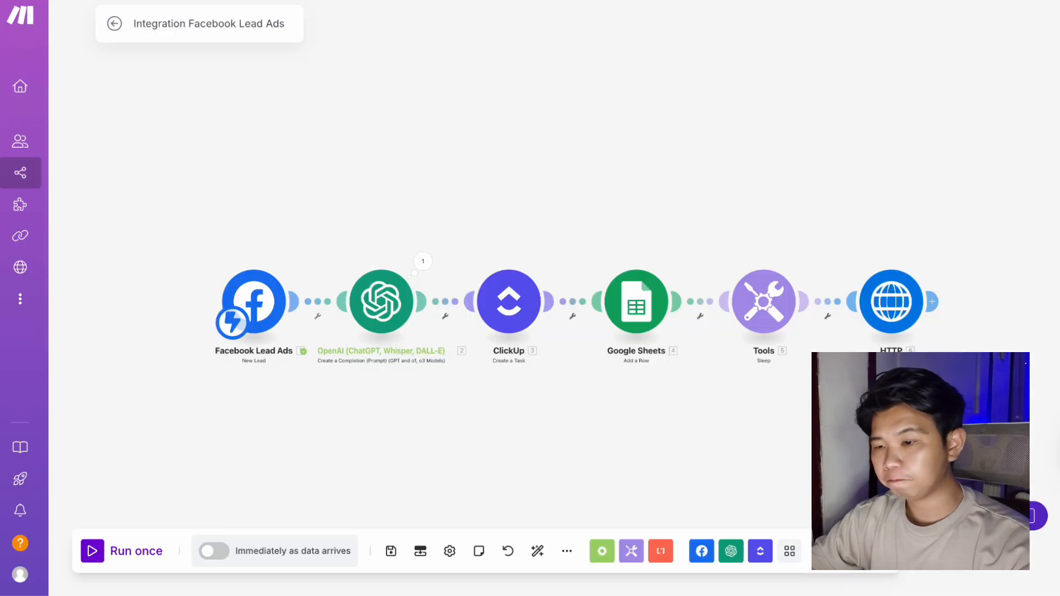
left_click(93, 552)
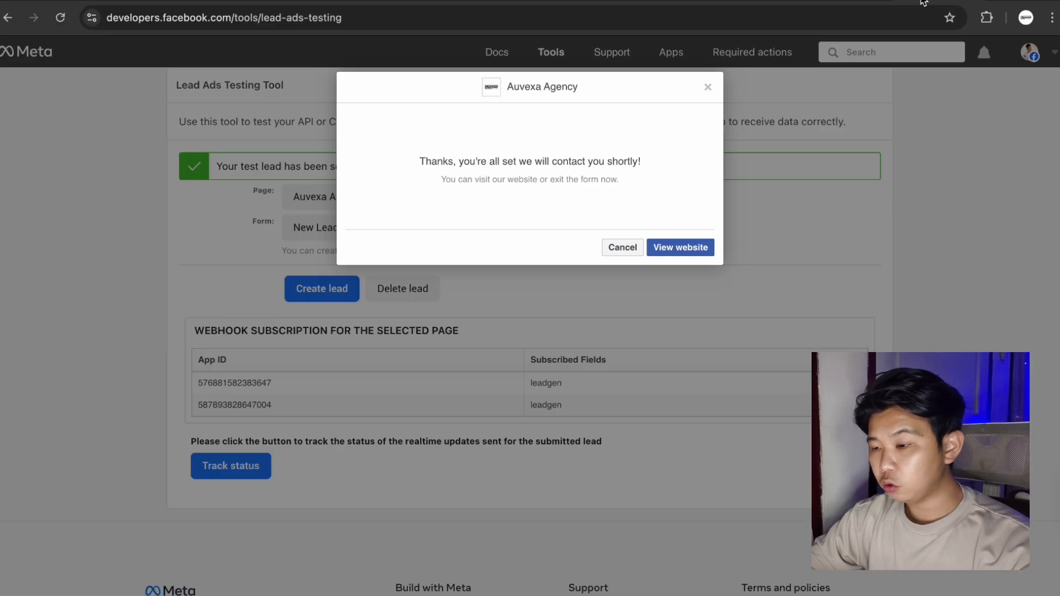
Delete the old test lead in Meta's Lead Ads Testing Tool and submit a new one.
left_click(620, 246)
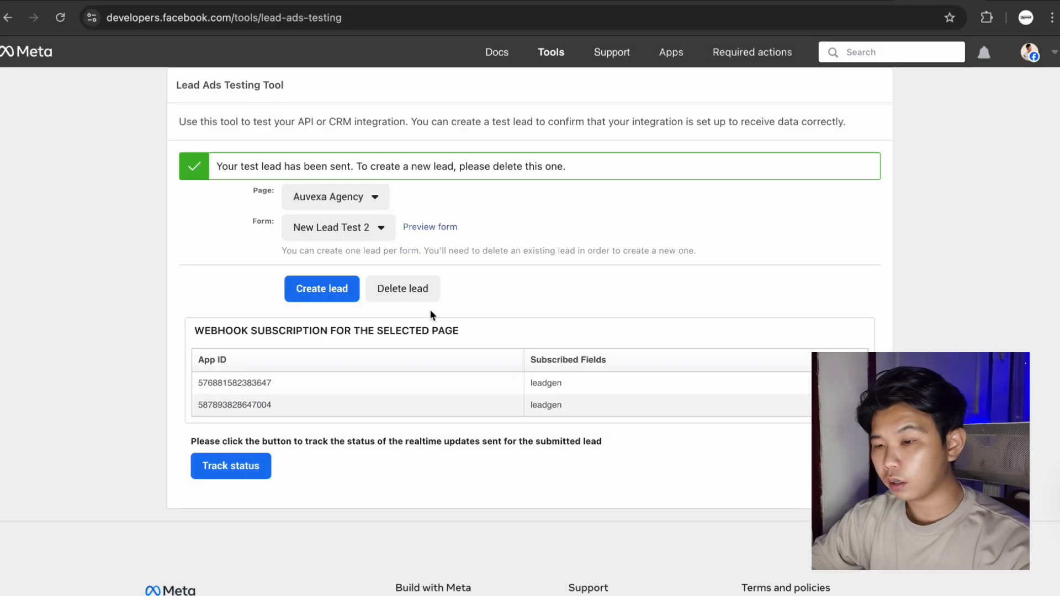
left_click(402, 289)
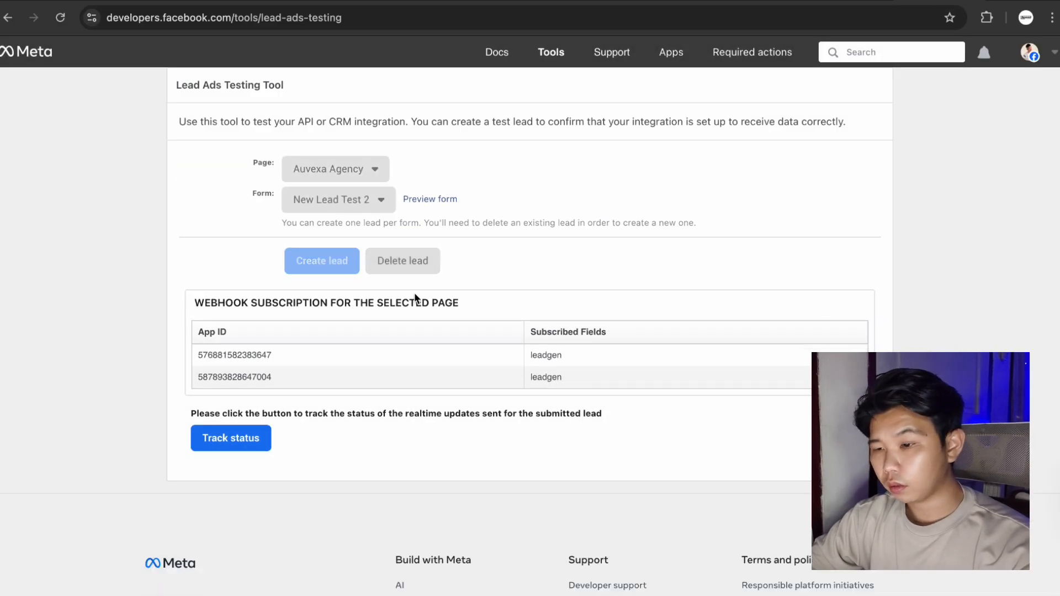
left_click(440, 199)
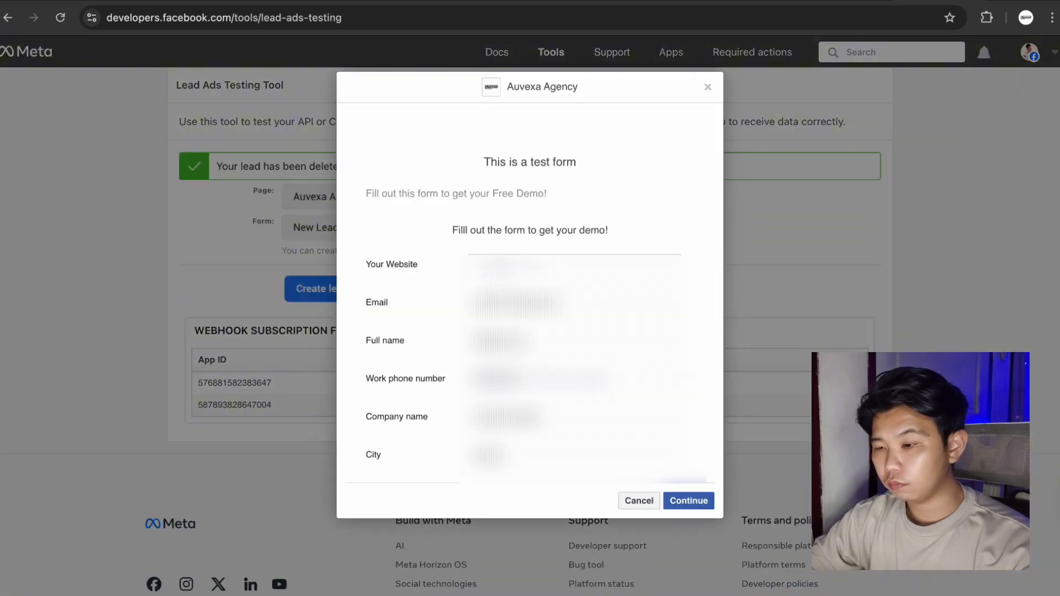
left_click(693, 502)
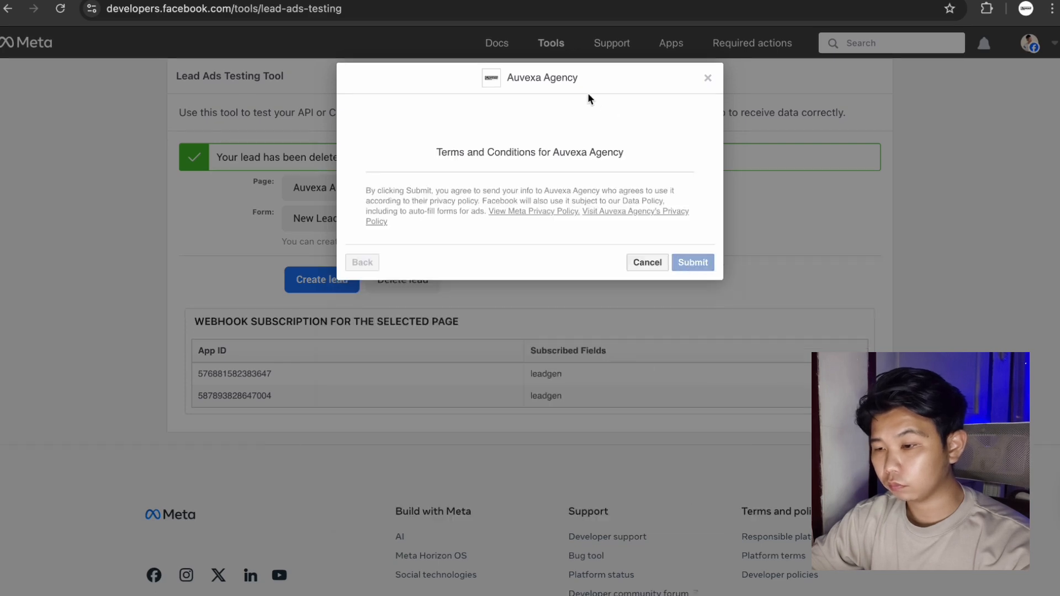
Check the scenario run and the new lead's ClickUp task details.
left_click(517, 1)
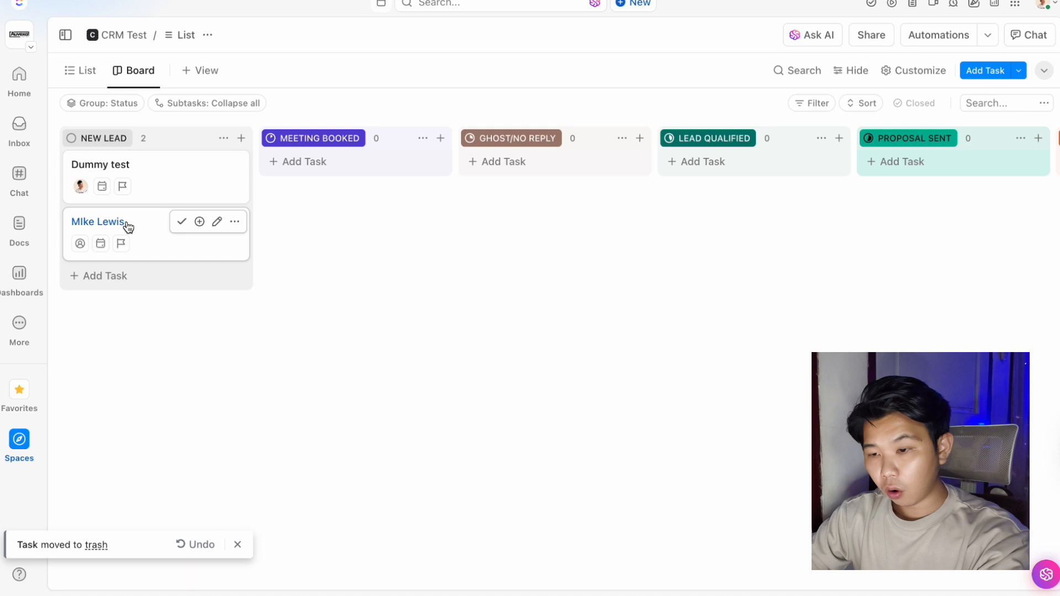
left_click(126, 223)
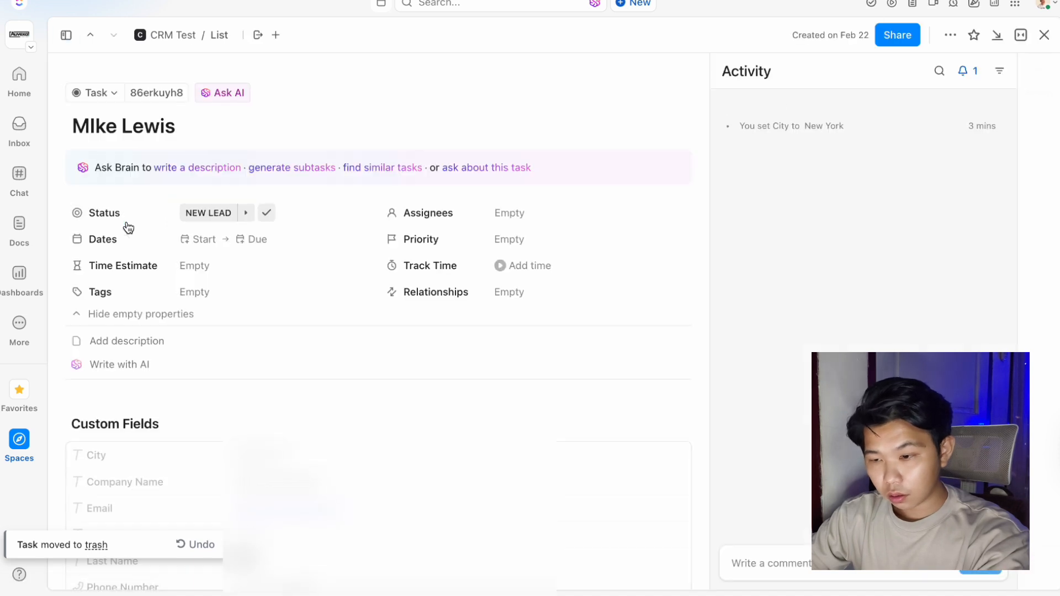
scroll(144, 251, "down", 5)
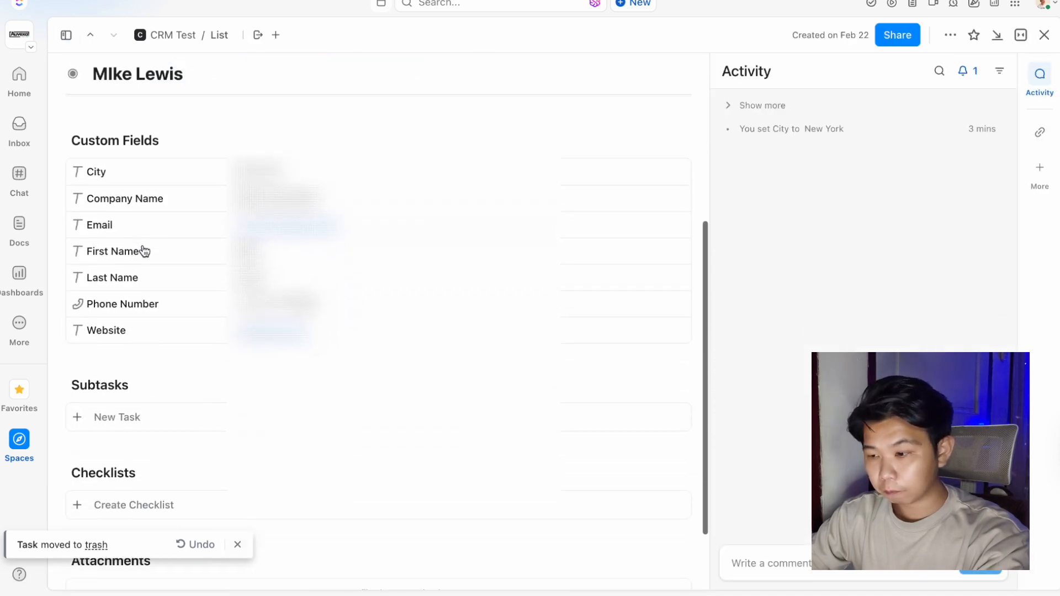